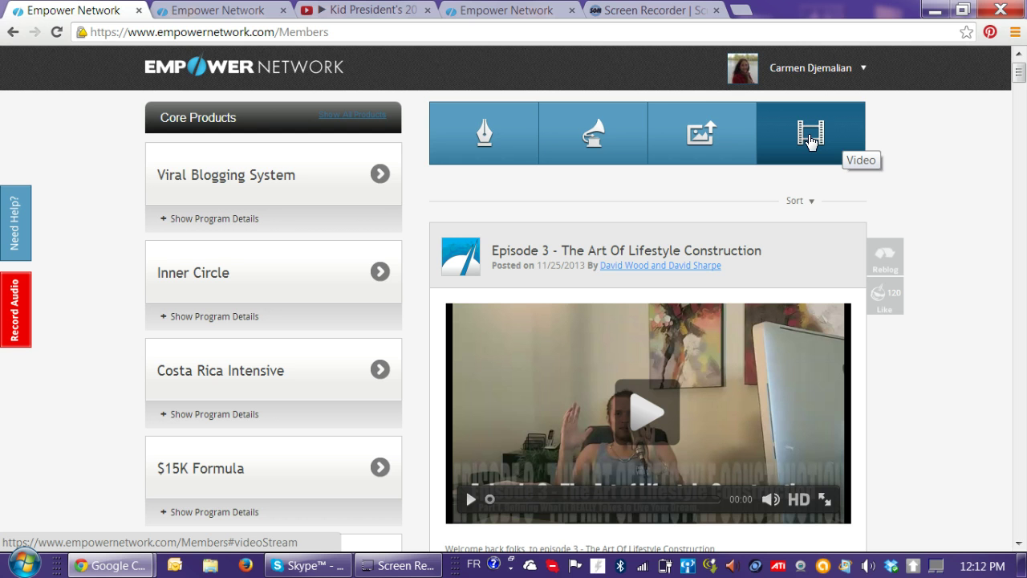
# Open the form for a new text post on the Empower Network members page
pyautogui.click(484, 130)
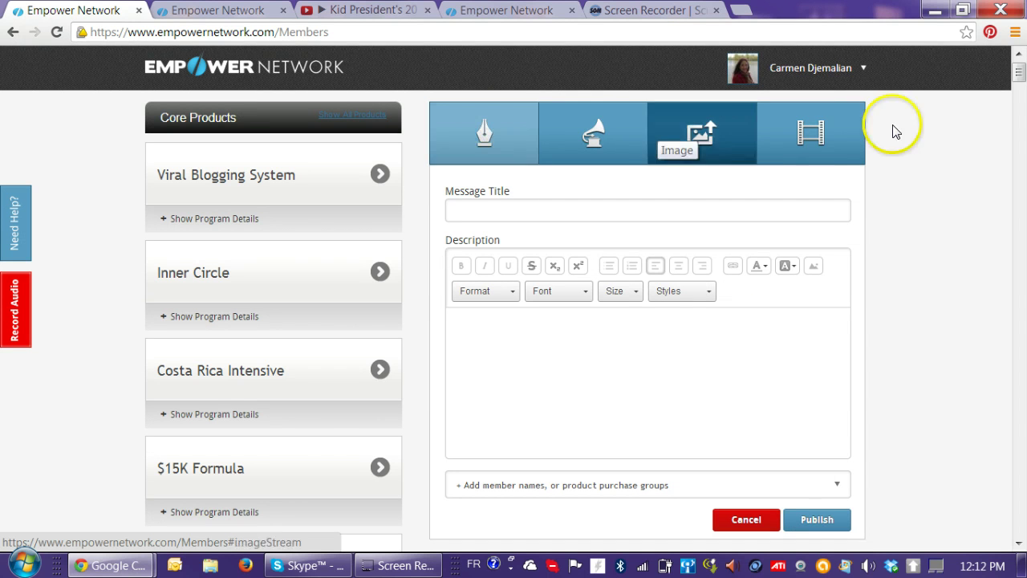
pyautogui.click(499, 137)
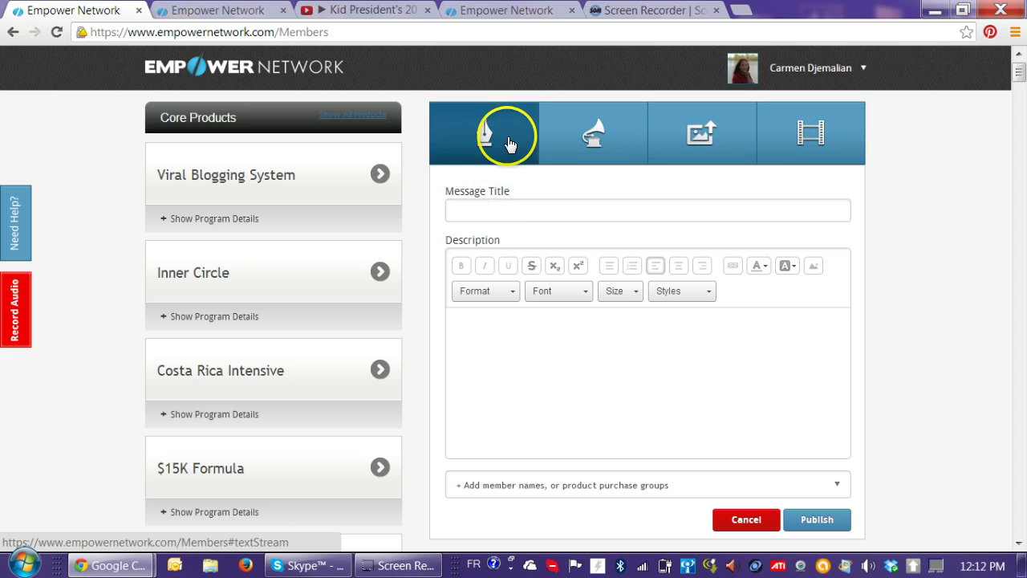
pyautogui.click(511, 207)
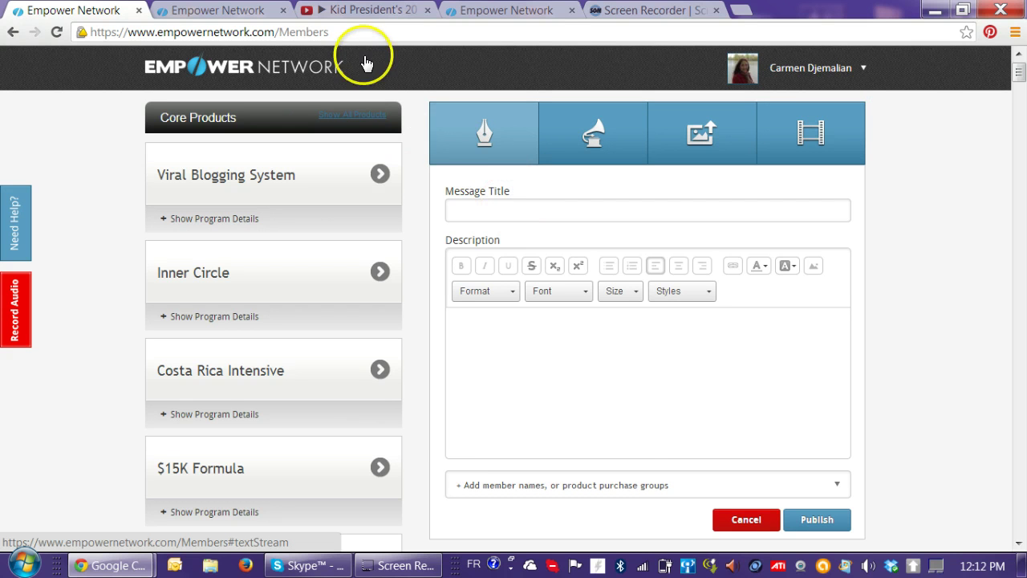
# Copy the share link of the YouTube video "Kid President's 20 Things We Should Say More Often"
pyautogui.click(362, 11)
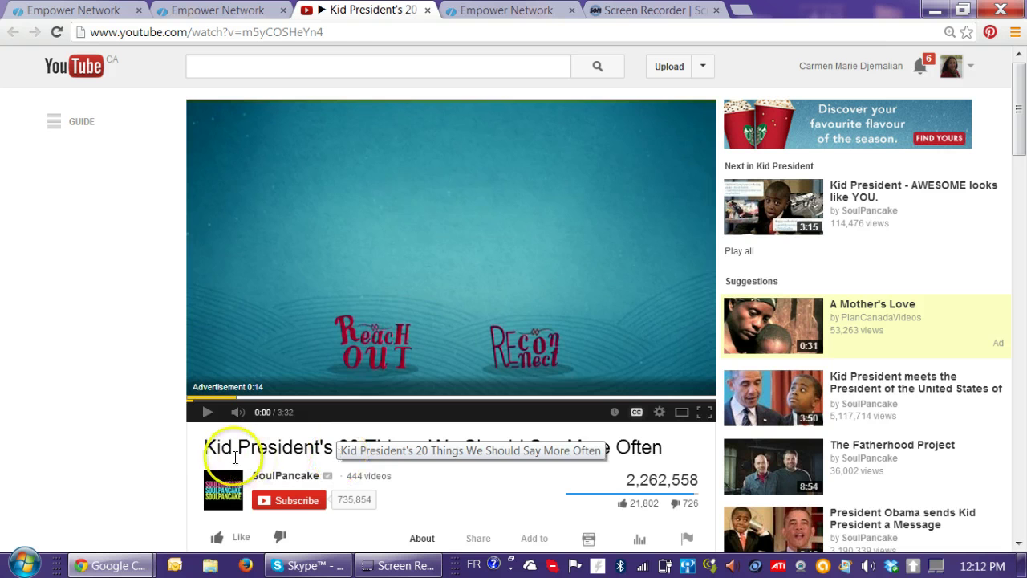
pyautogui.click(157, 451)
pyautogui.scroll(-2, 157, 451)
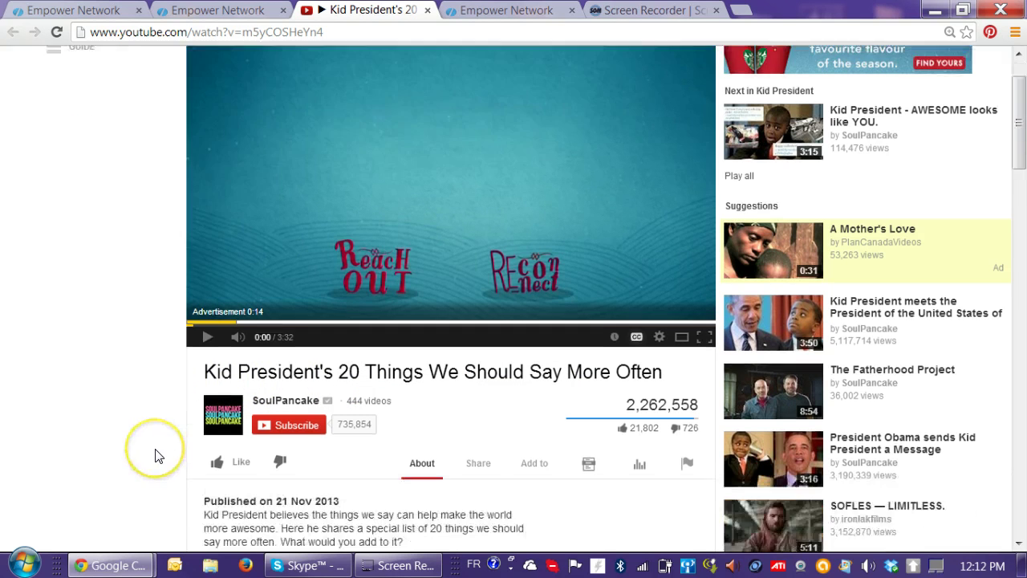
pyautogui.click(305, 445)
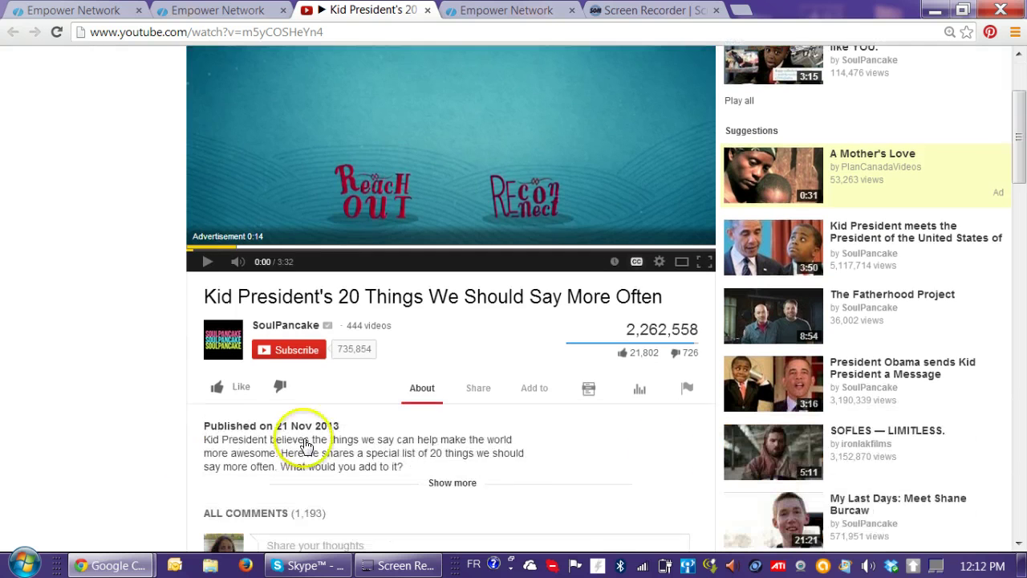
pyautogui.click(480, 389)
pyautogui.scroll(-1, 425, 431)
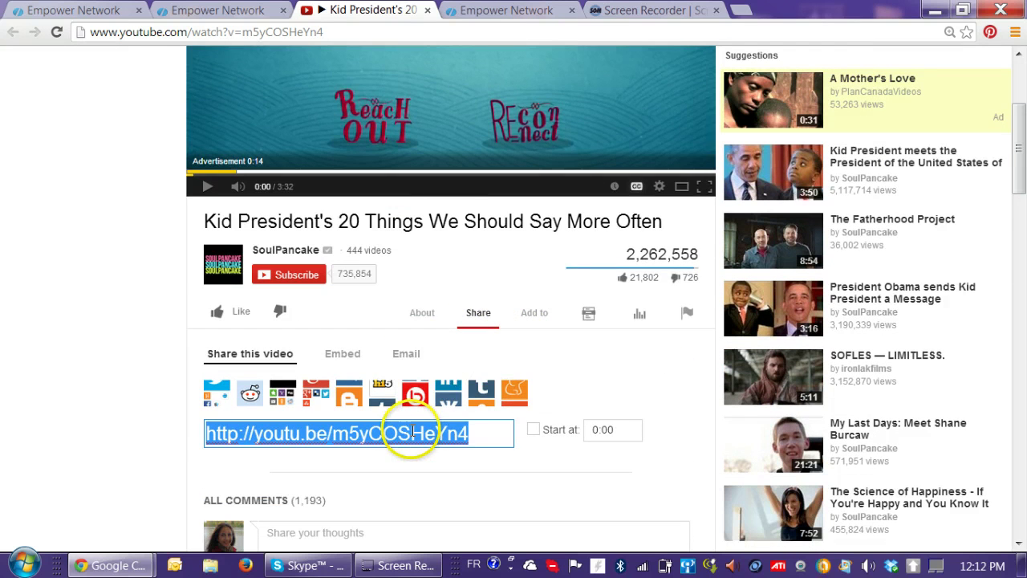
pyautogui.rightClick(413, 431)
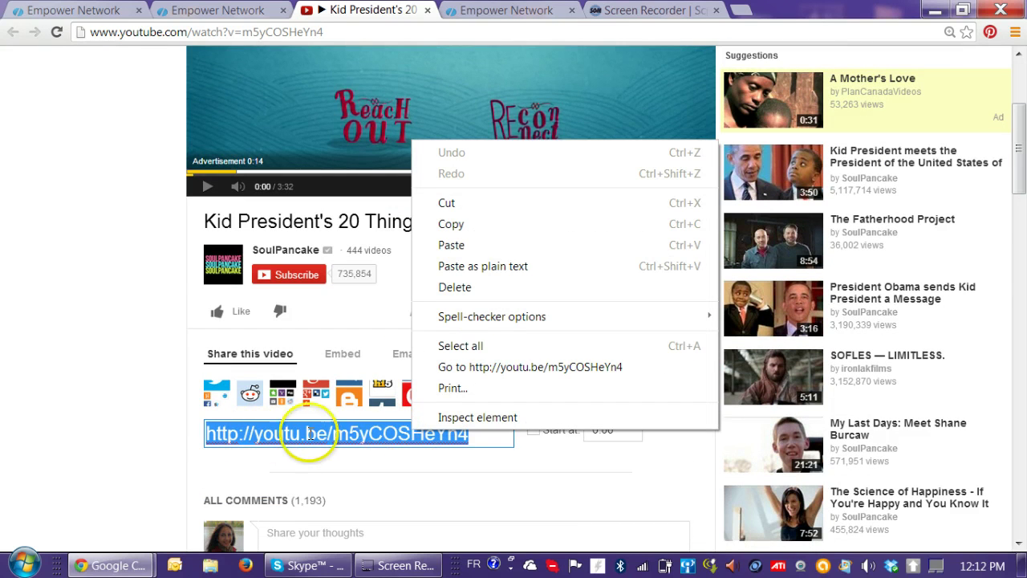
pyautogui.click(463, 224)
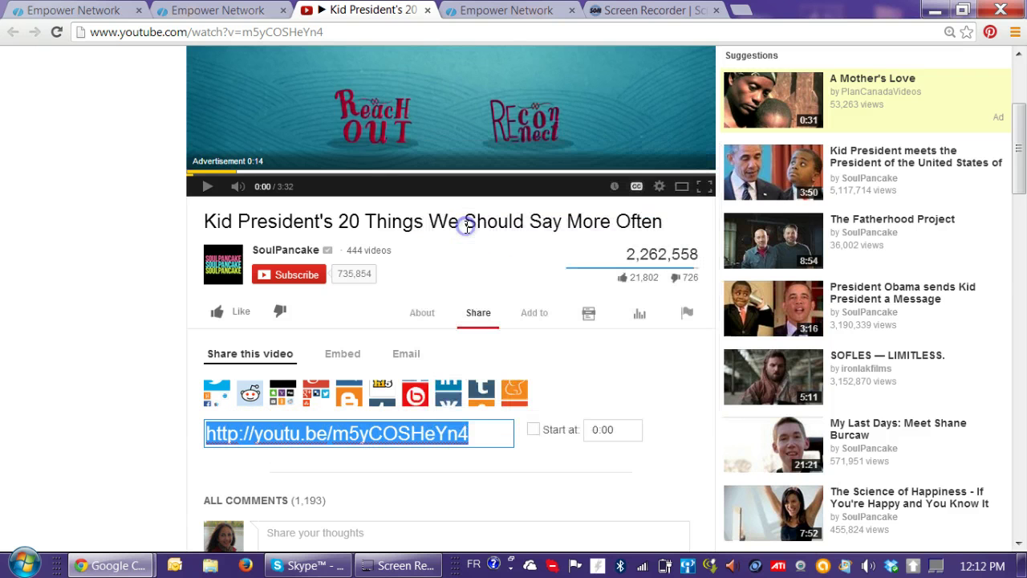
# Back in the Empower Network post, enter the message title "20 things to remember - from the mouth of a child"
pyautogui.click(81, 15)
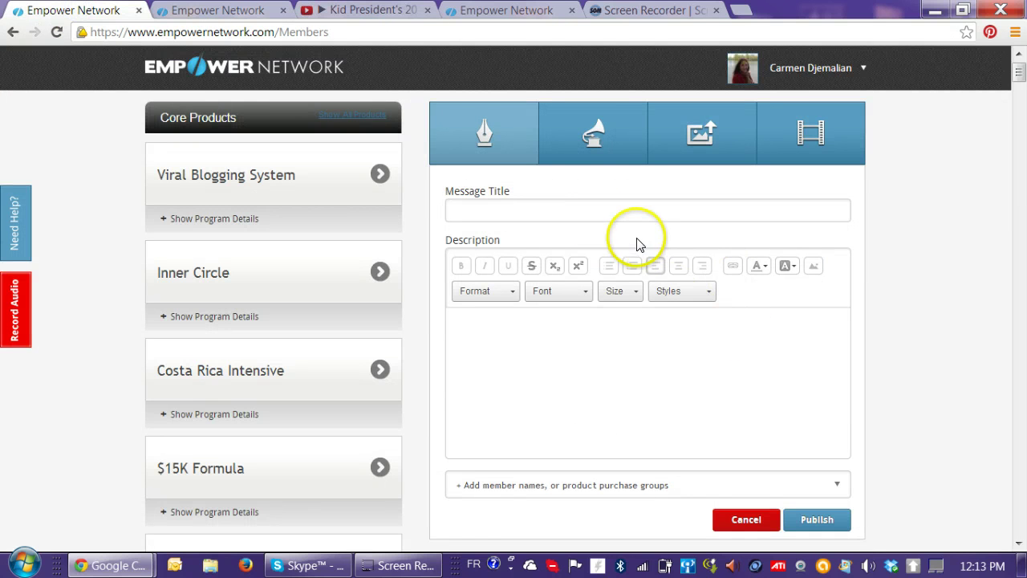
pyautogui.click(629, 204)
pyautogui.write('"')
pyautogui.write('20 things')
pyautogui.write(' to rem')
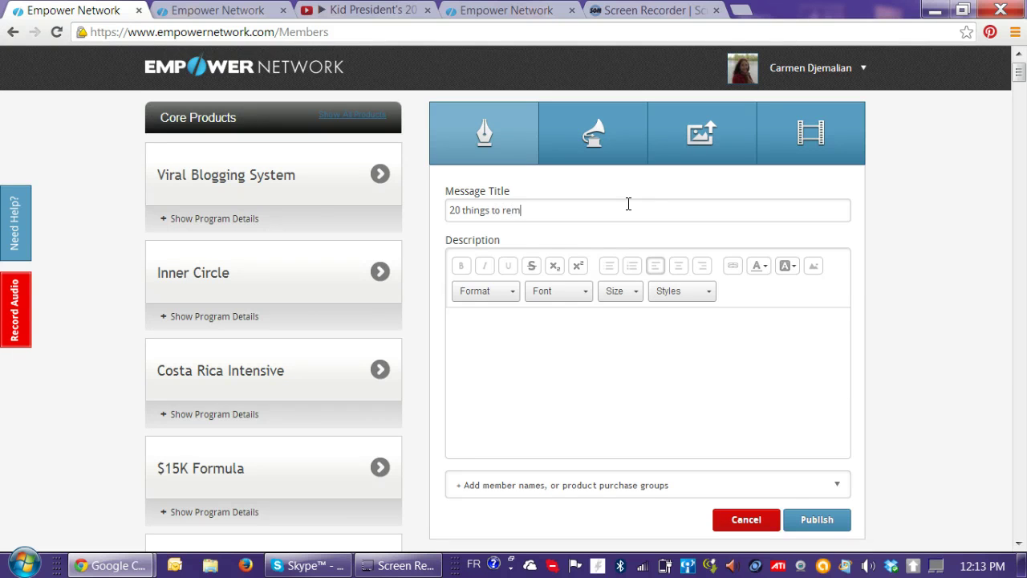
pyautogui.write('ember - from the mouth of a child.')
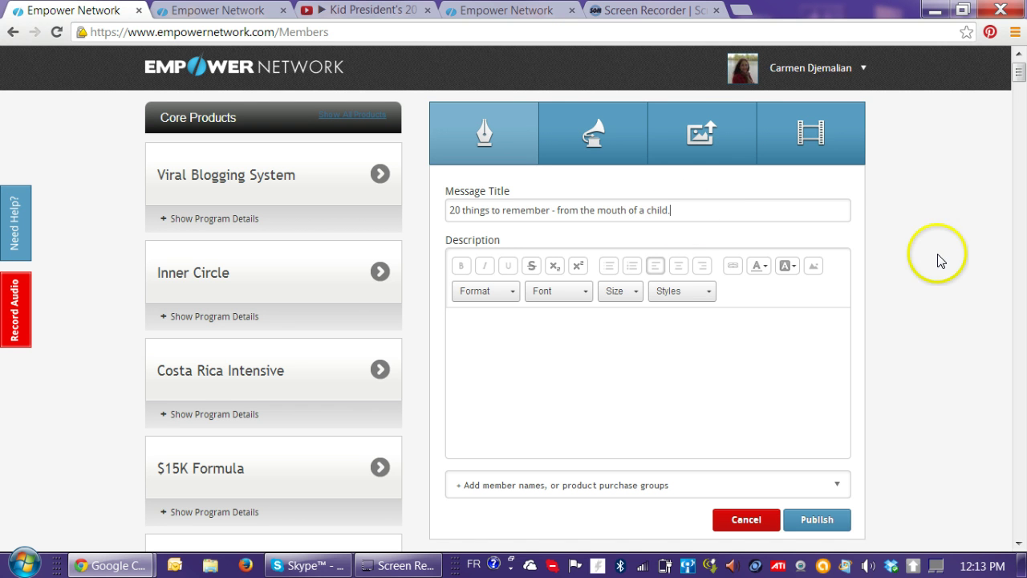
pyautogui.press('BackSpace')
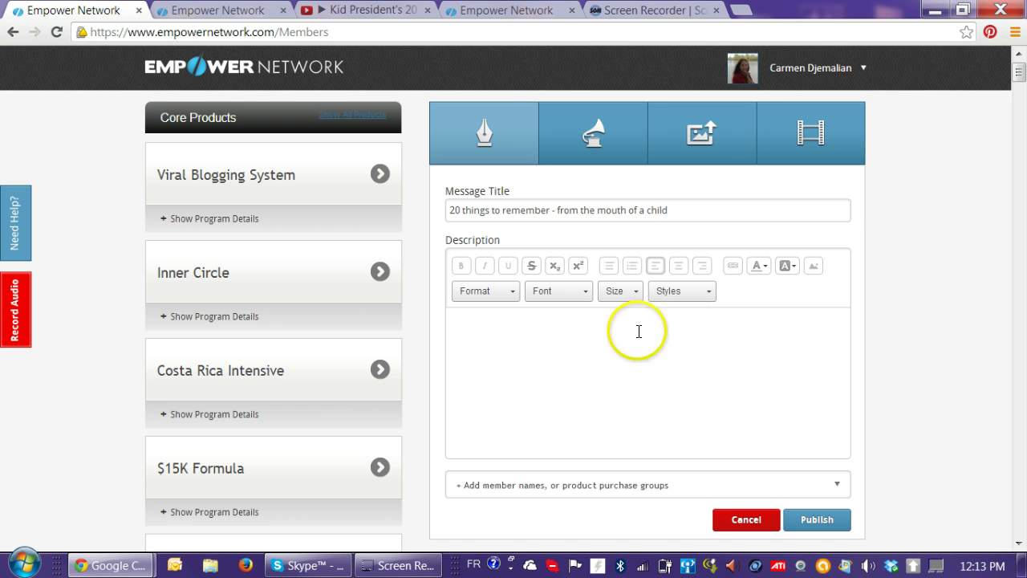
# Begin the description with "Here is a pretty cool video to inspire you today." and start a new line
pyautogui.click(594, 335)
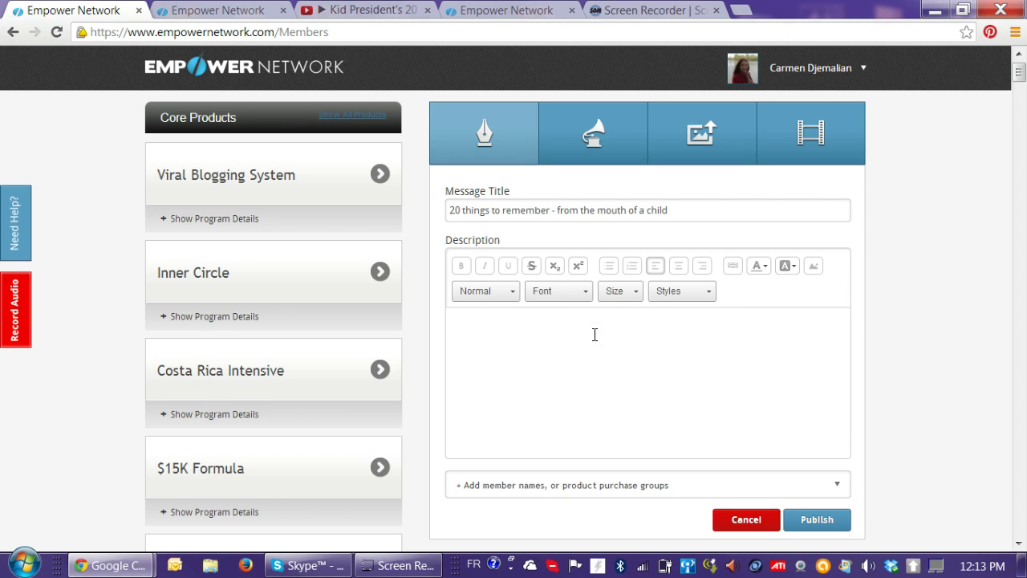
pyautogui.write('Here is a pretty cool video to inspir')
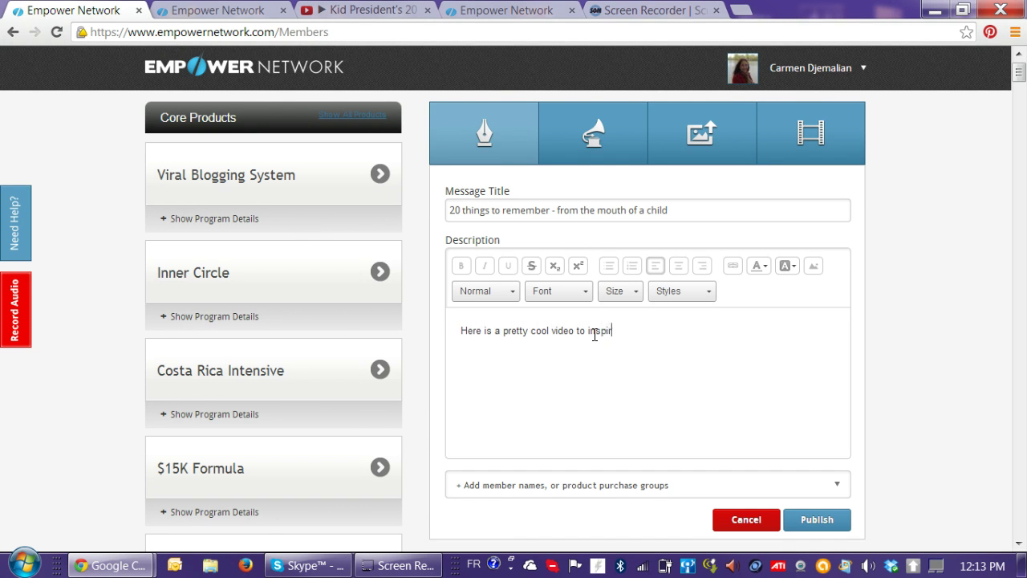
pyautogui.write('e you today.')
pyautogui.press('Return')
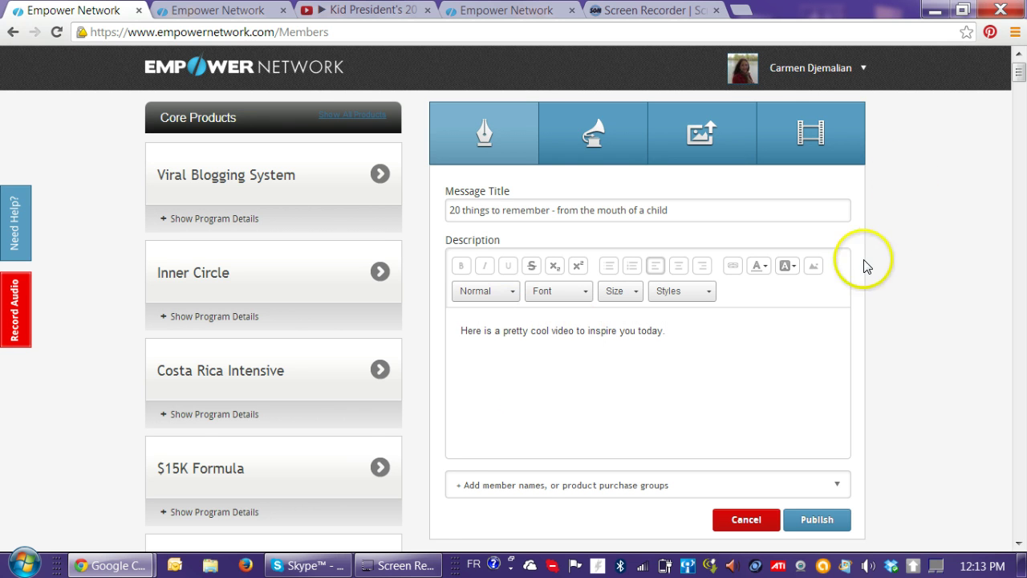
pyautogui.click(812, 270)
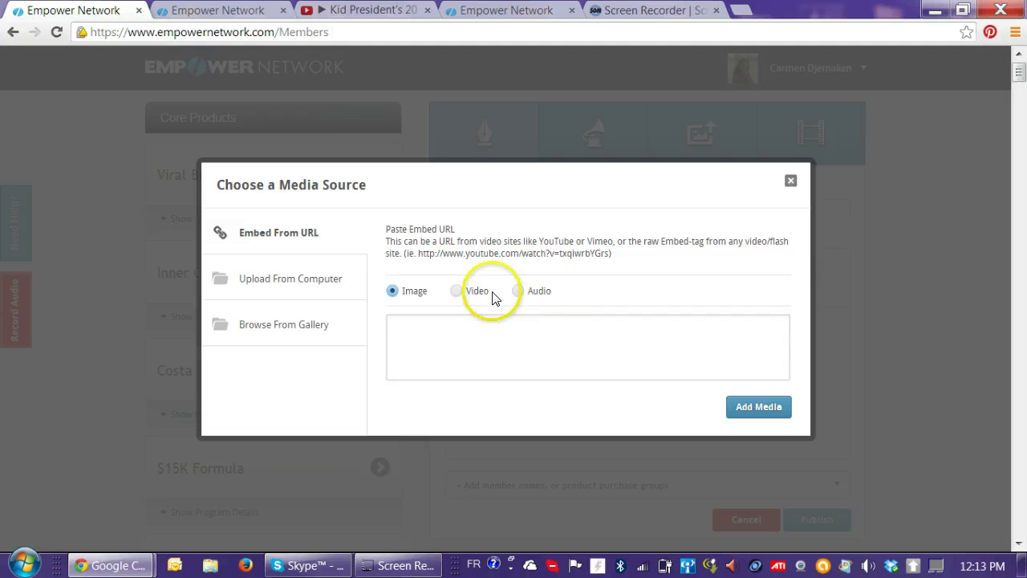
pyautogui.click(472, 293)
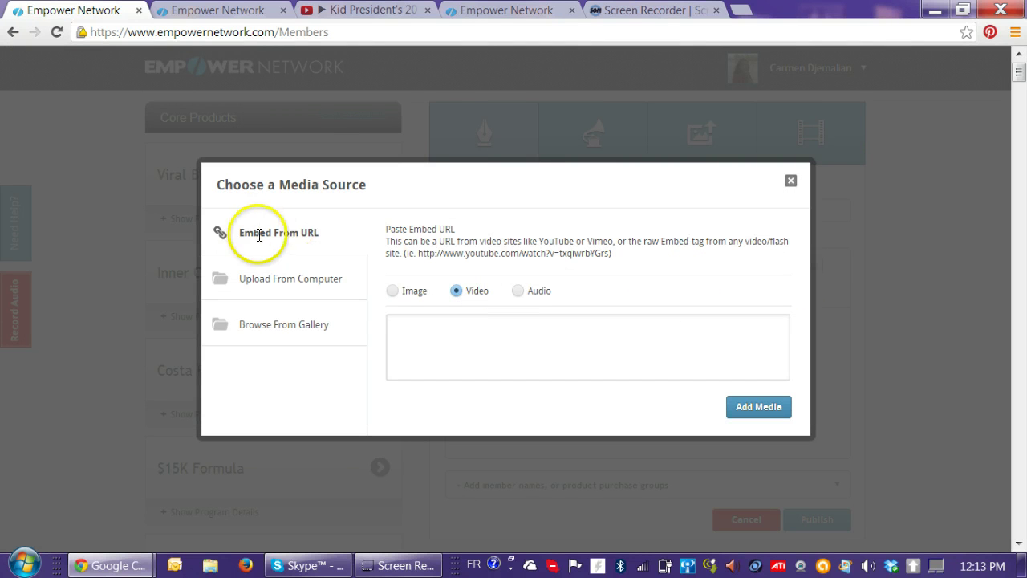
pyautogui.click(393, 325)
pyautogui.rightClick(433, 327)
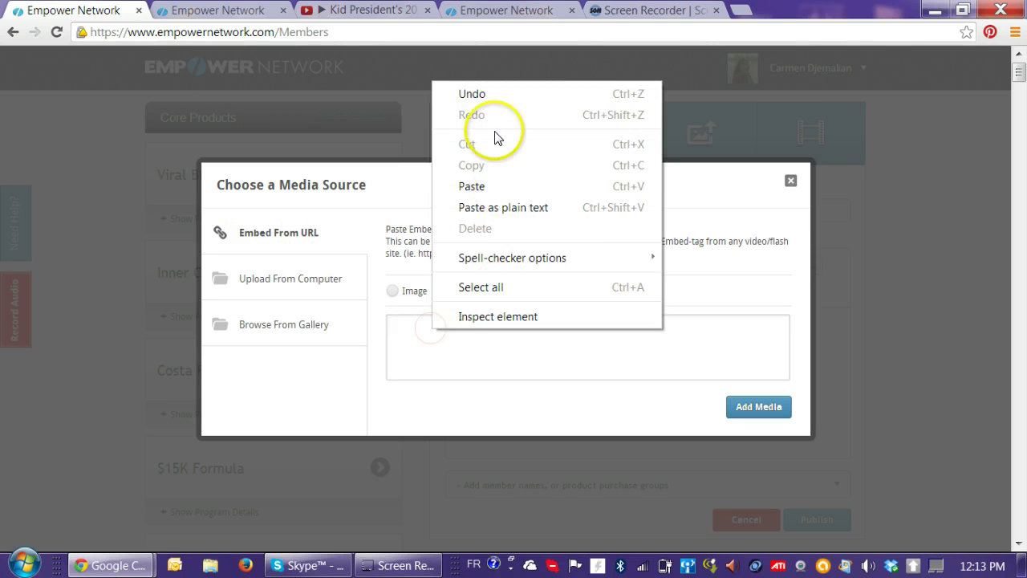
pyautogui.click(489, 178)
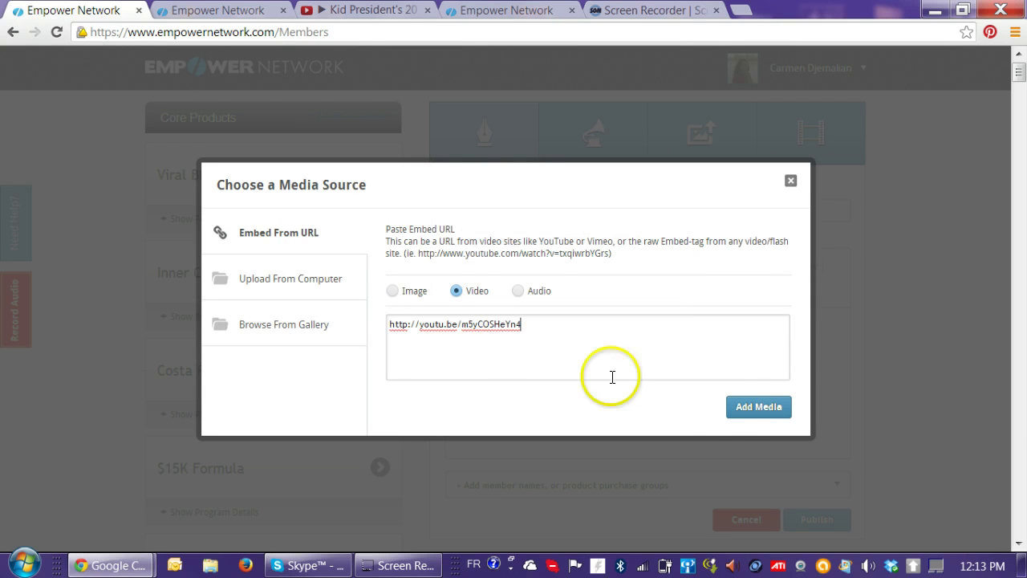
pyautogui.click(783, 411)
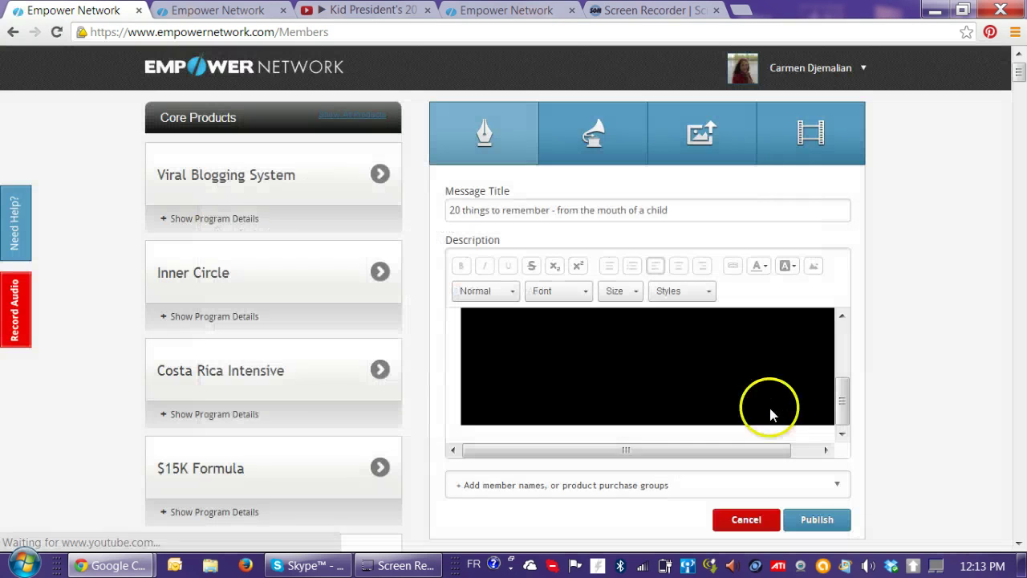
# Play the embedded video briefly in the description to check it, and pause it
pyautogui.moveTo(848, 416); pyautogui.dragTo(848, 439)
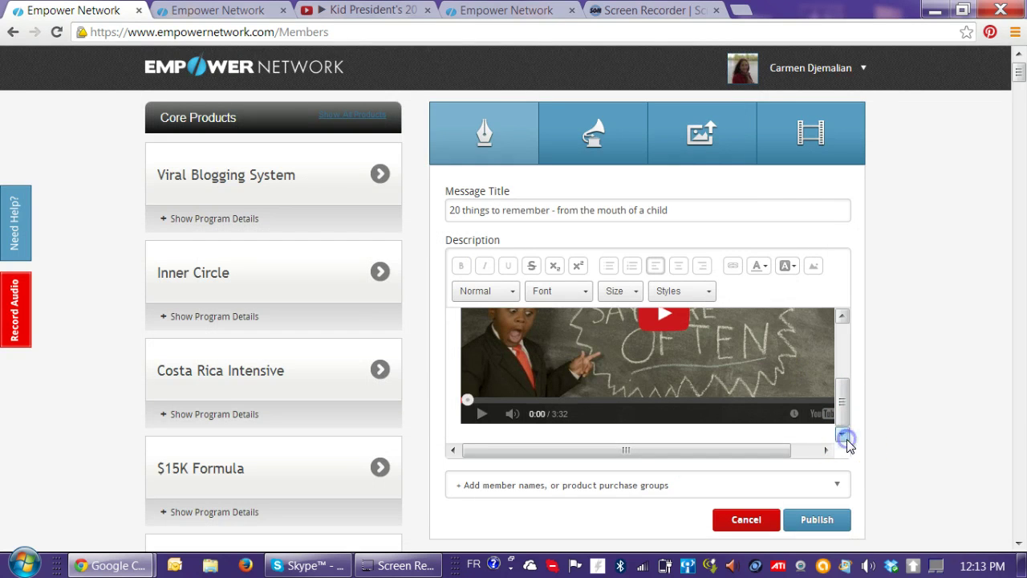
pyautogui.click(757, 415)
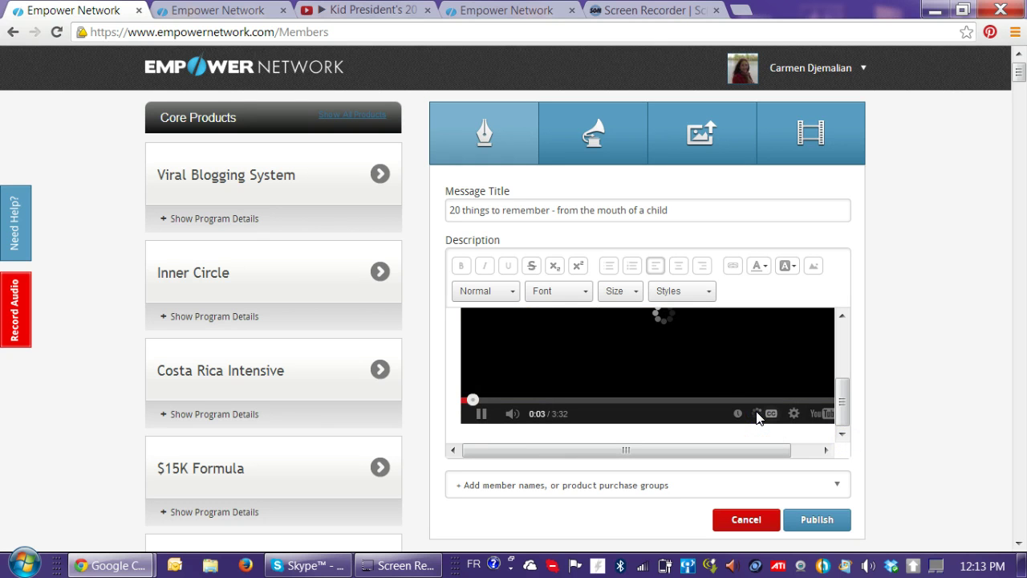
pyautogui.click(483, 416)
pyautogui.press('space')
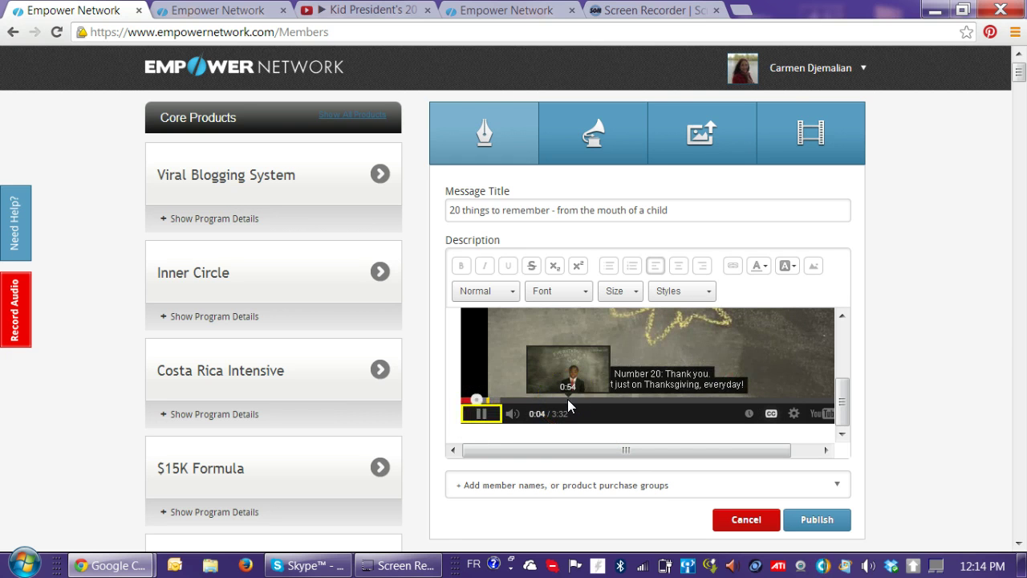
pyautogui.click(481, 413)
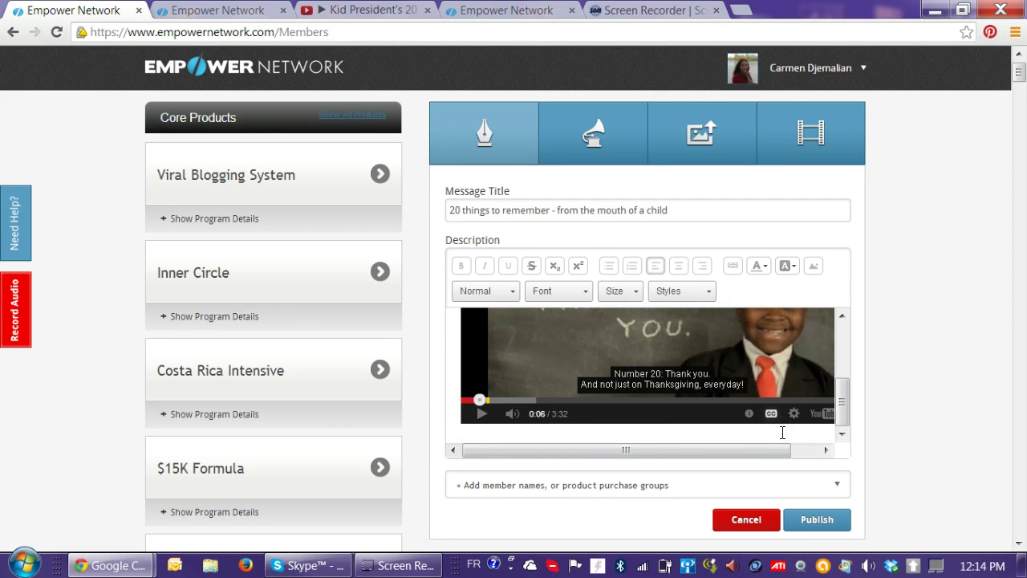
# Below the video, write "Did you like this video? I bet you'd love the idea of sharing videos like this while making some extra money every month!"
pyautogui.hscroll(2, 780, 432)
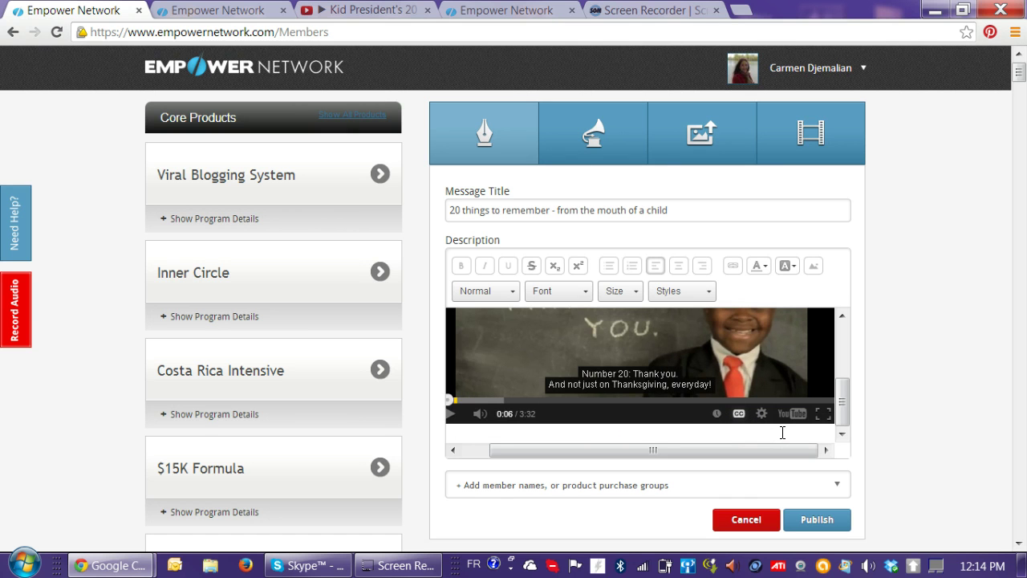
pyautogui.click(783, 432)
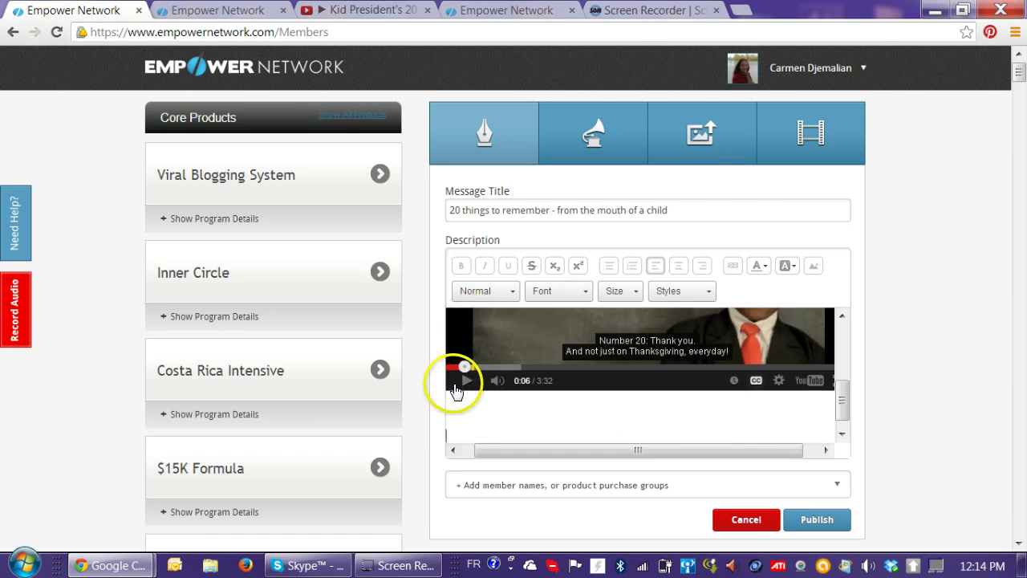
pyautogui.click(460, 419)
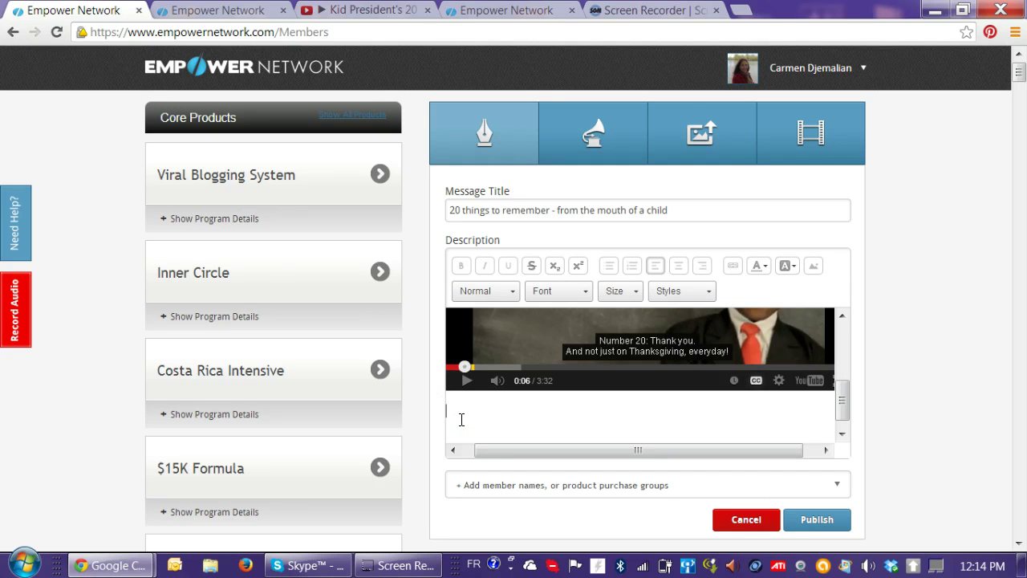
pyautogui.write('Did you like this video?')
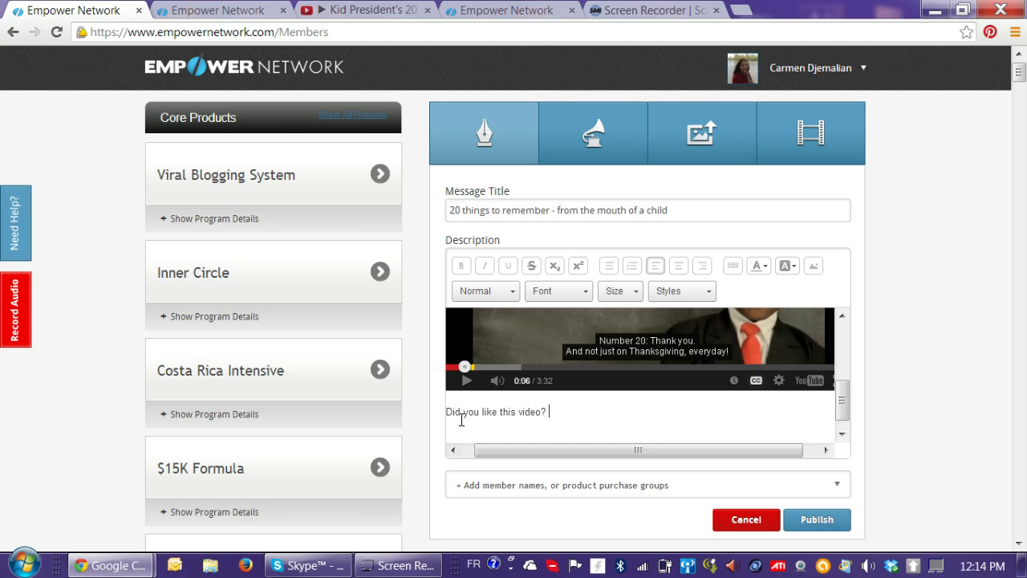
pyautogui.write(" I bet you'd love the idea of sh")
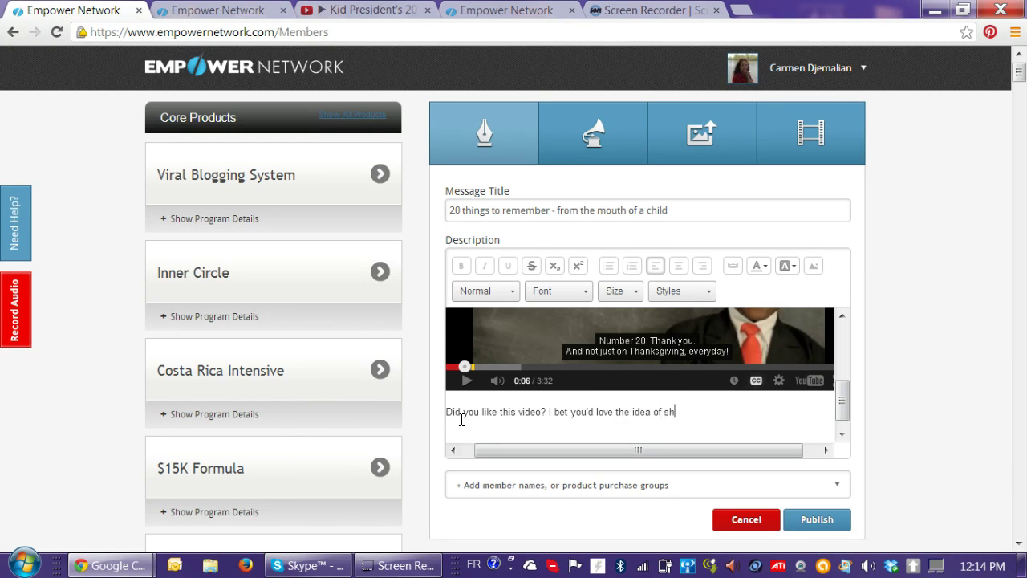
pyautogui.write('aring videos like this whil')
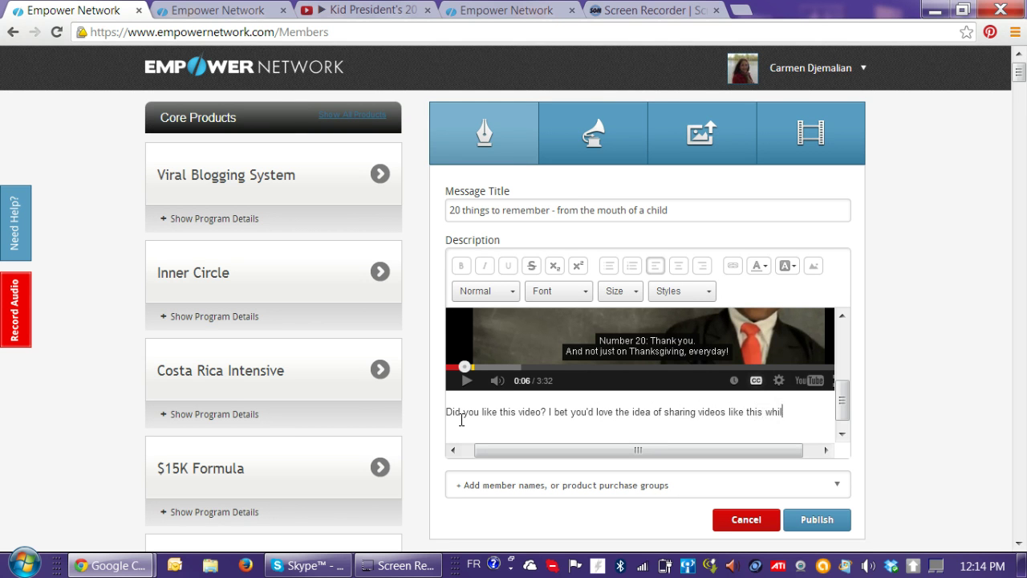
pyautogui.write('e making some ')
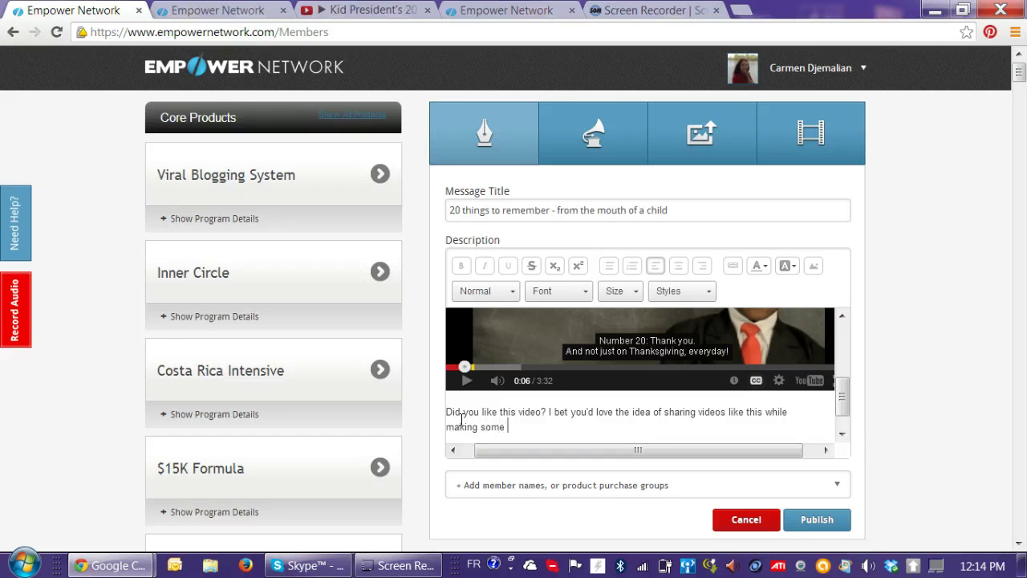
pyautogui.write('extra money every month')
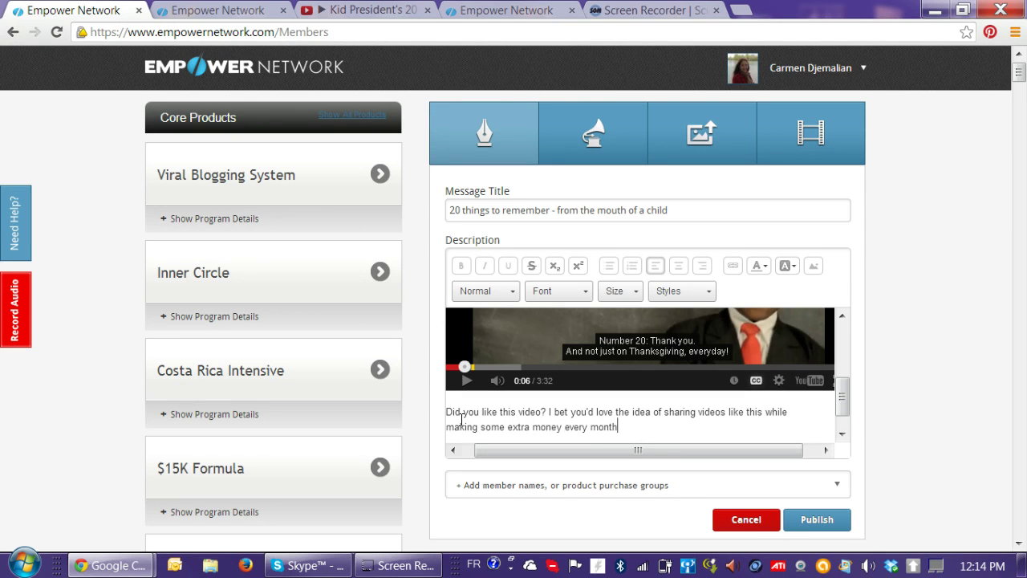
# Continue the paragraph below the video with "If you do love the idea, click on the button below."
pyautogui.write('! If you do love the idea, c')
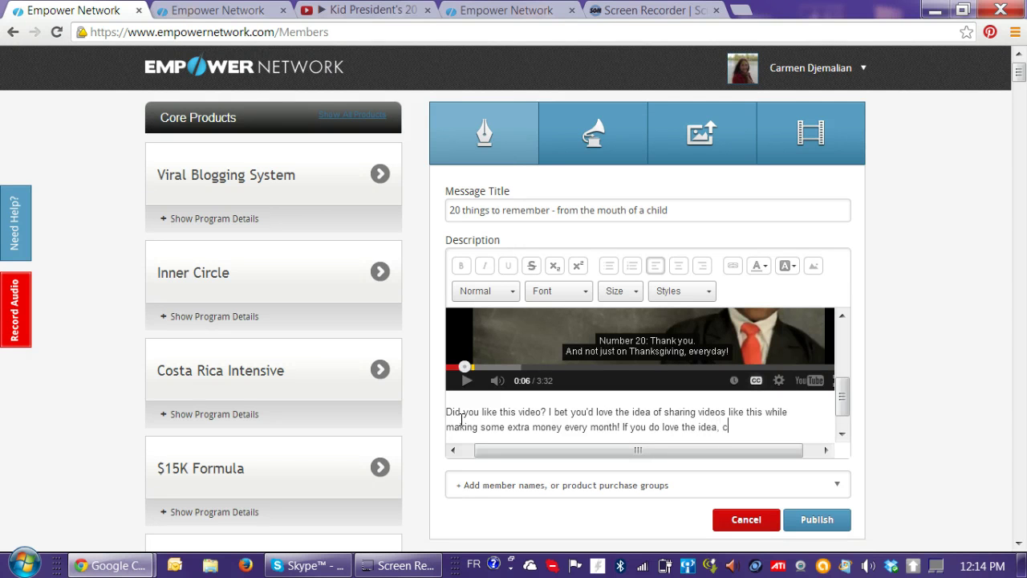
pyautogui.write('lick on the button belo')
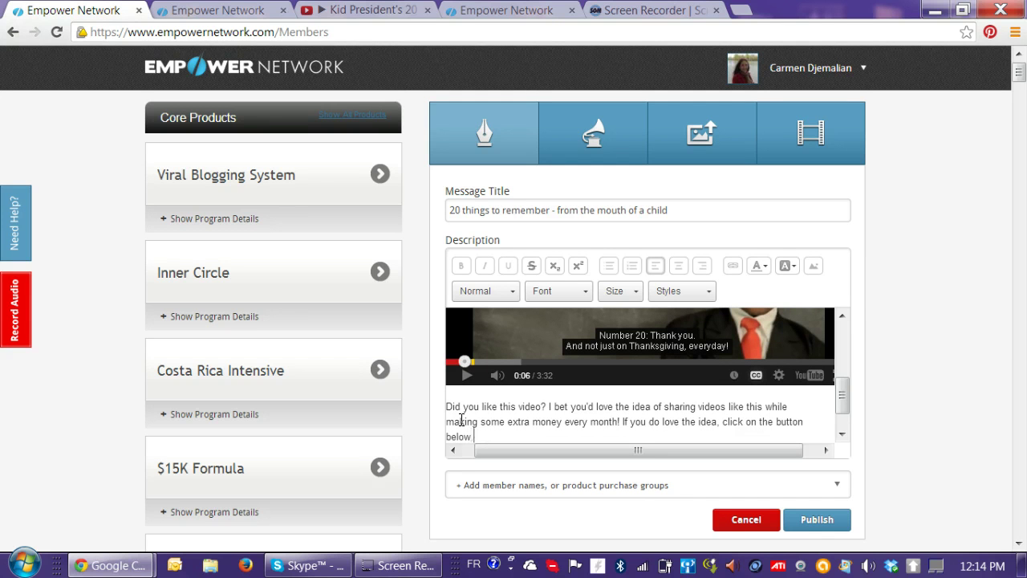
# Finish the paragraph below the video with "below." and add the words "Click on this link now" directly after it
pyautogui.write('w.')
pyautogui.press('Return')
pyautogui.press('Return')
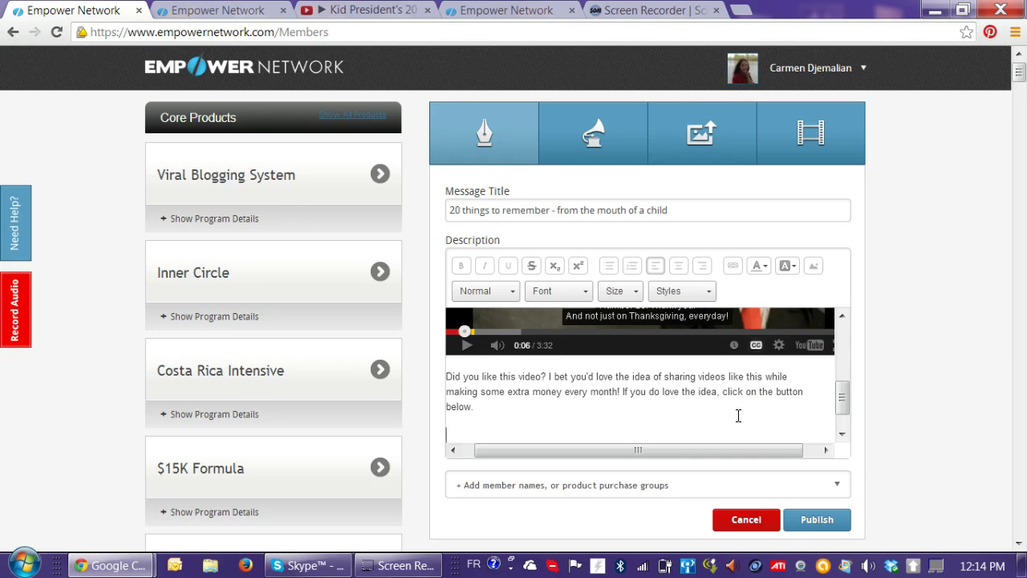
pyautogui.click(730, 405)
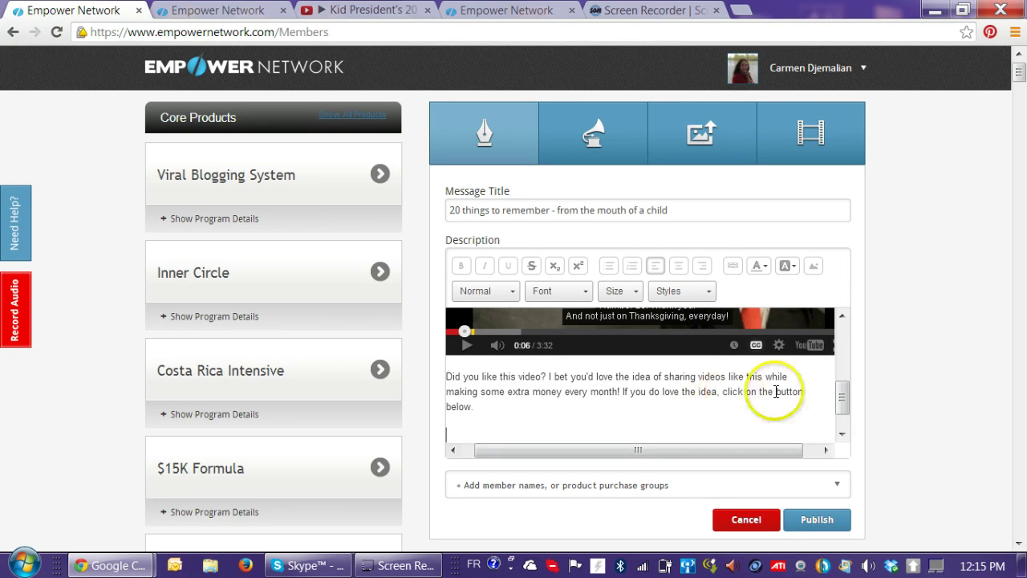
pyautogui.click(628, 408)
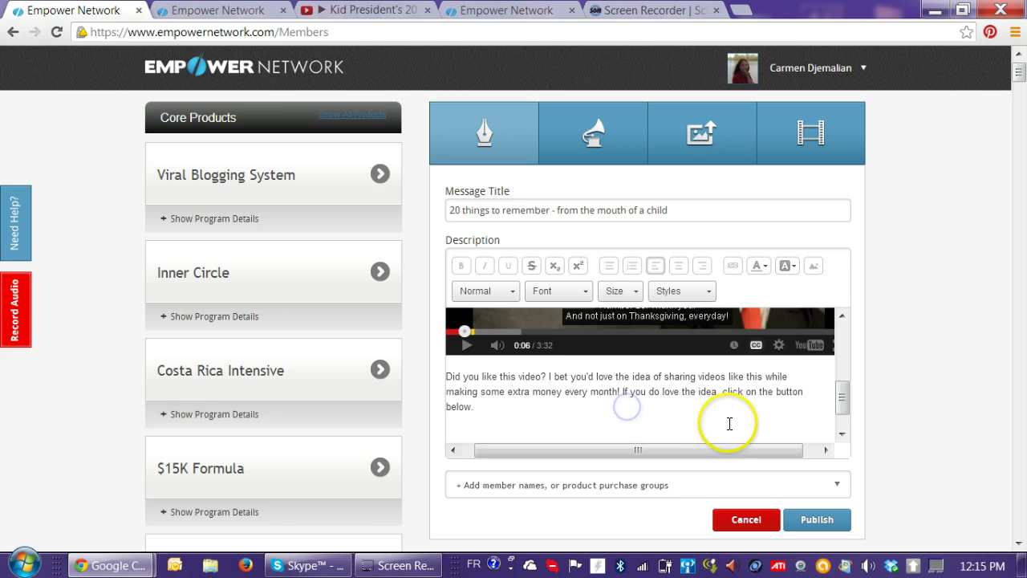
pyautogui.write('Clkuic')
pyautogui.press('BackSpace')
pyautogui.press('BackSpace')
pyautogui.press('BackSpace')
pyautogui.write('ick on this li')
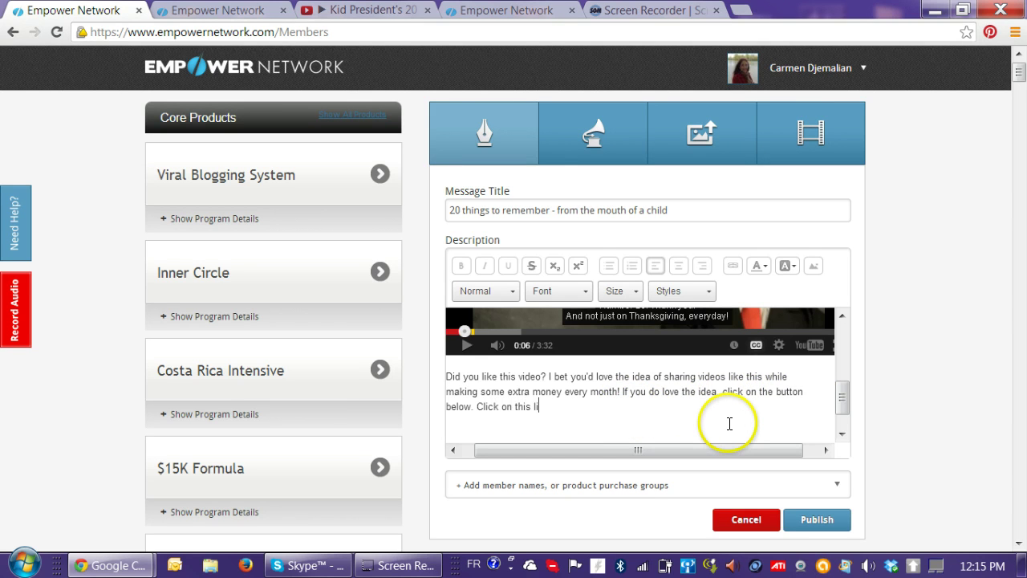
pyautogui.write('nk now')
# Select the words "Click on this link now" and copy the full web address of the Empower Network join page
pyautogui.hotkey('ctrl', 'shift', 'Left')
pyautogui.hotkey('ctrl', 'shift', 'Left')
pyautogui.hotkey('ctrl', 'shift', 'Left')
pyautogui.hotkey('ctrl', 'shift', 'Left')
pyautogui.hotkey('ctrl', 'shift', 'Left')
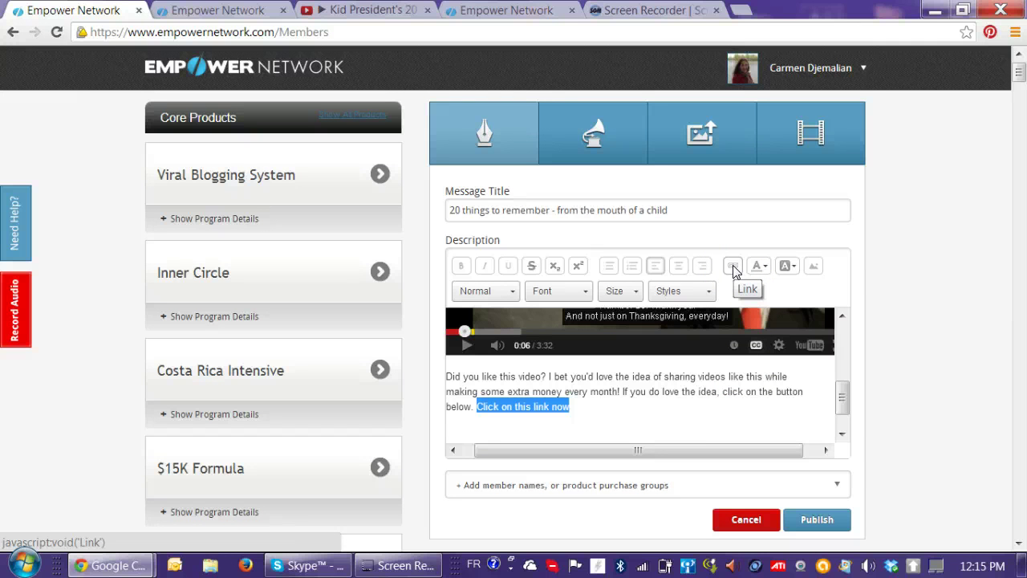
pyautogui.click(474, 11)
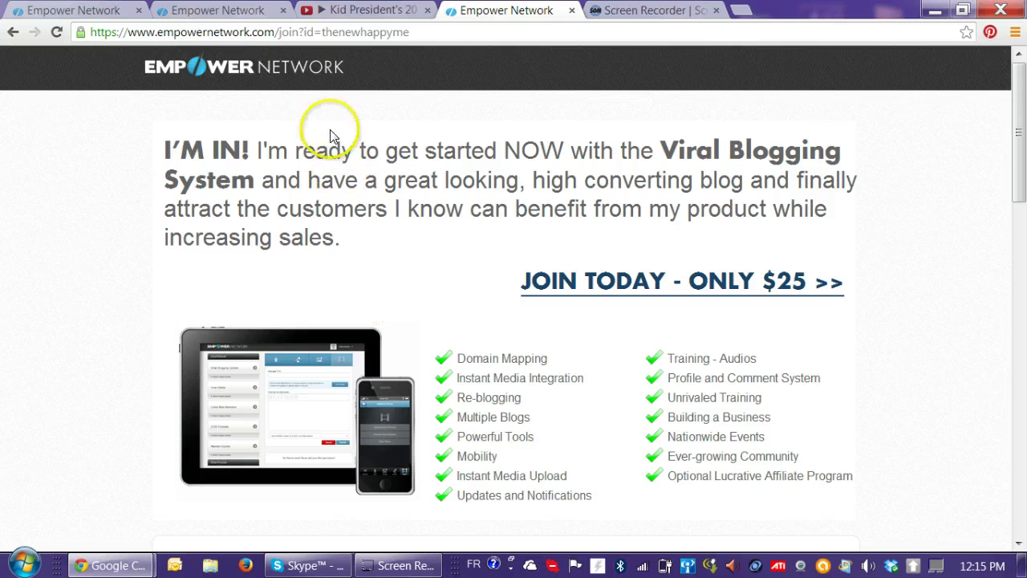
pyautogui.moveTo(429, 35); pyautogui.dragTo(76, 34)
pyautogui.rightClick(181, 34)
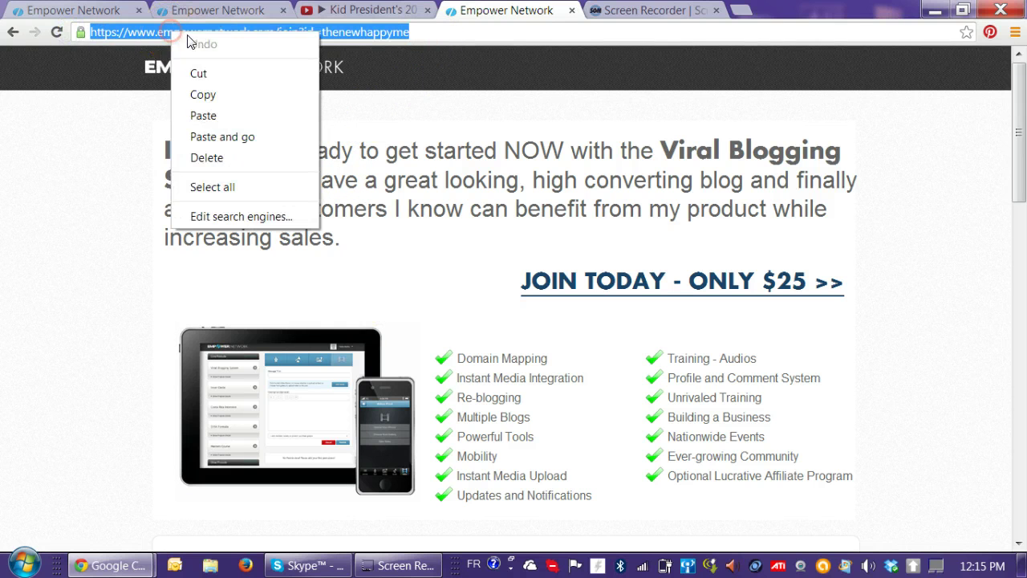
pyautogui.click(201, 90)
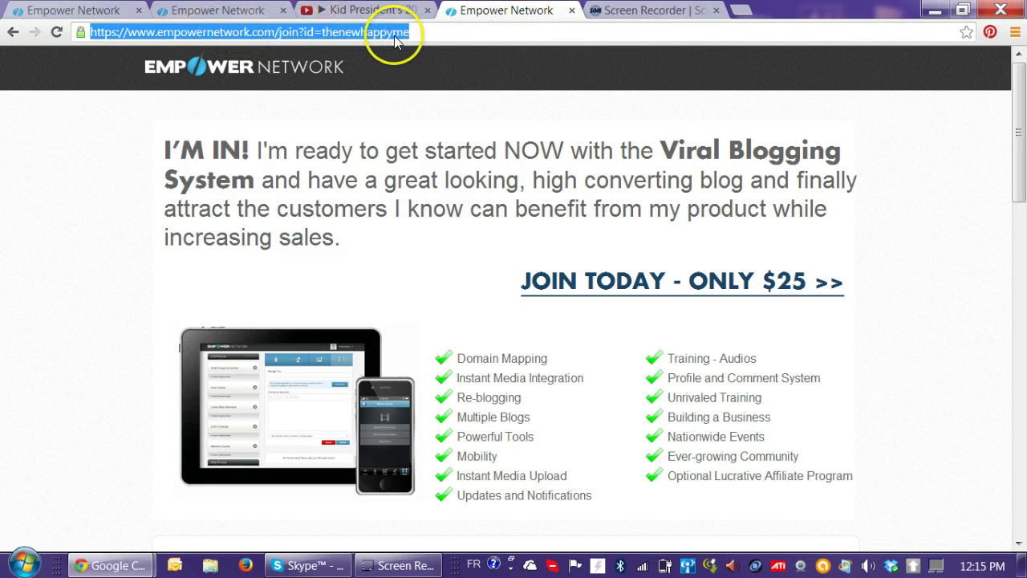
# Link the selected words "Click on this link now" to the copied join page address, set to open in a new tab/window
pyautogui.click(48, 9)
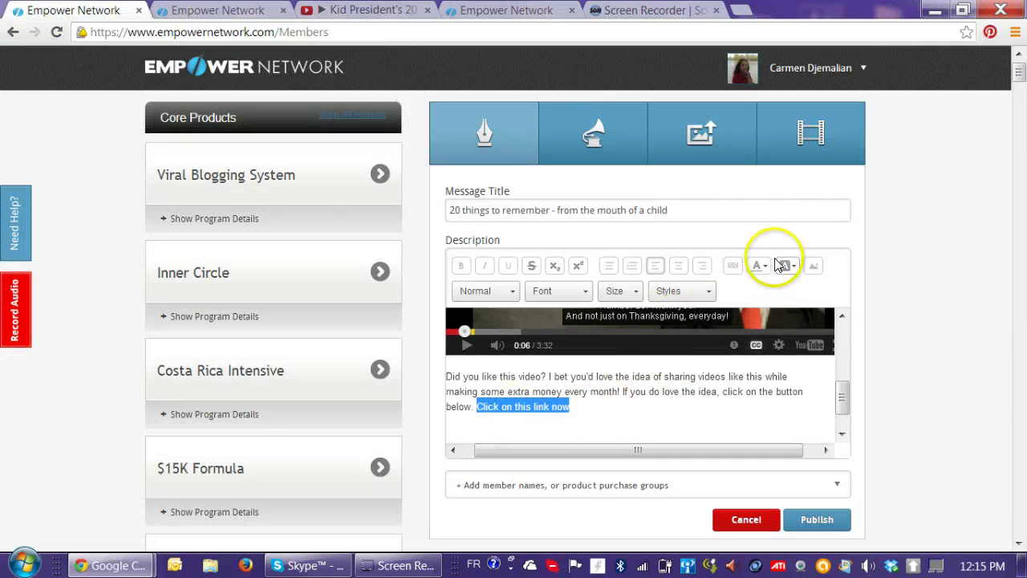
pyautogui.click(734, 266)
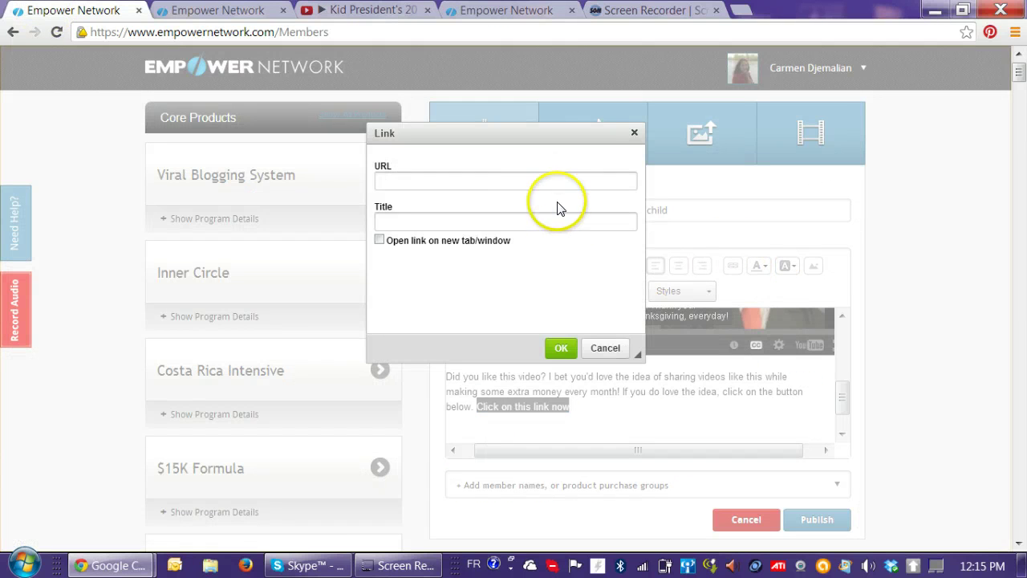
pyautogui.rightClick(553, 184)
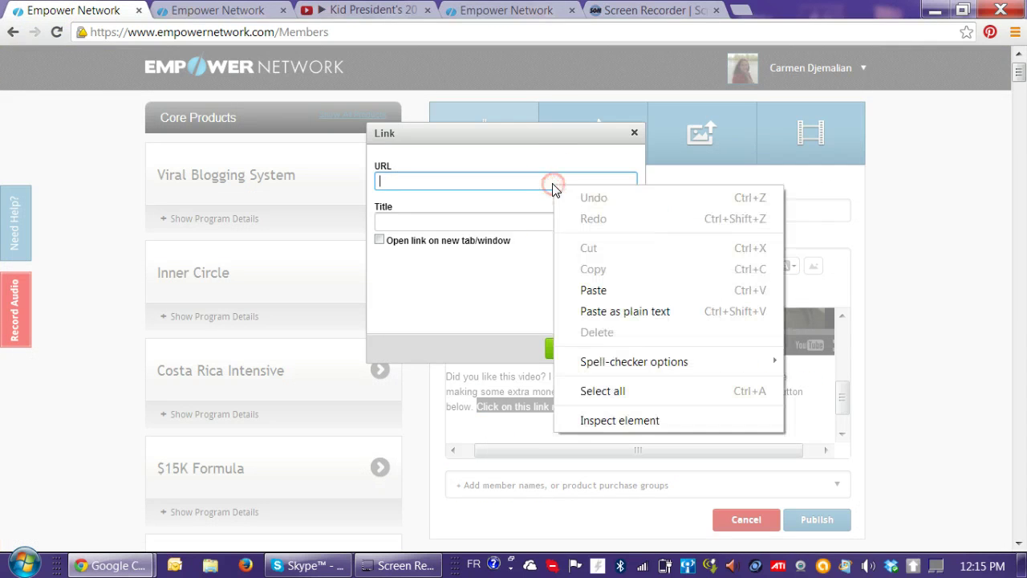
pyautogui.click(594, 291)
pyautogui.click(397, 244)
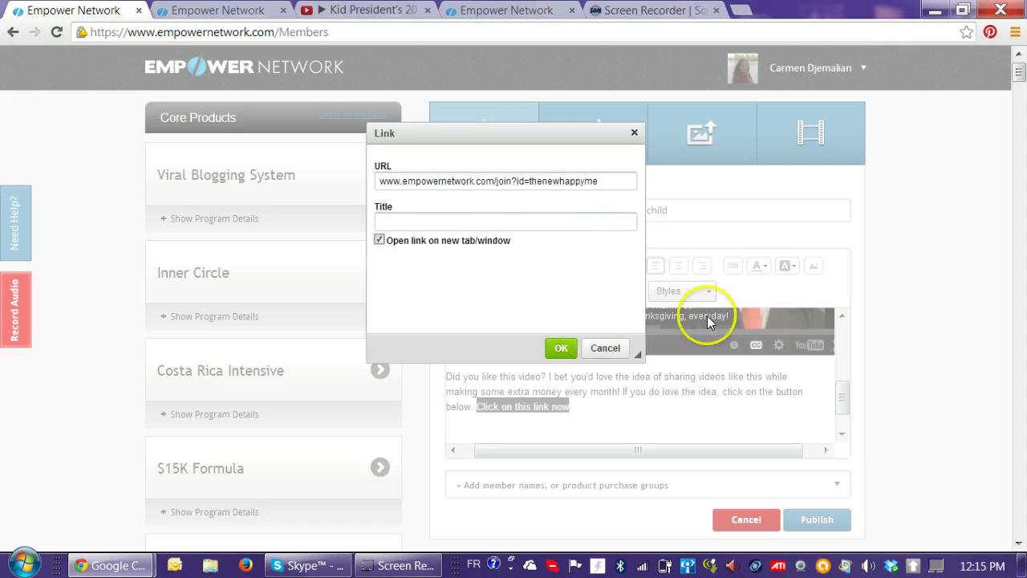
pyautogui.click(559, 350)
pyautogui.click(615, 414)
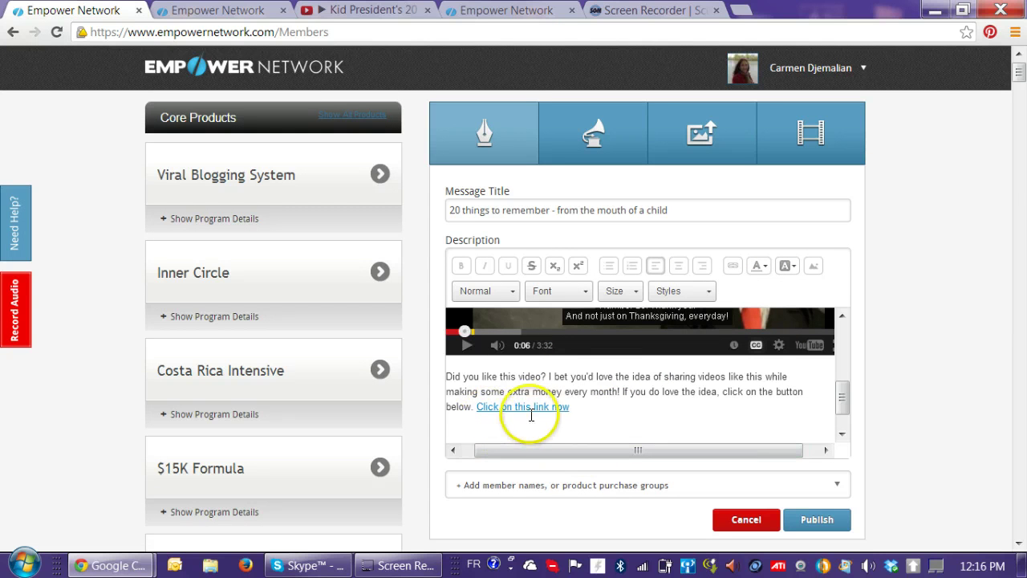
# Add a line break after the linked words in the description
pyautogui.click(575, 409)
pyautogui.press('Return')
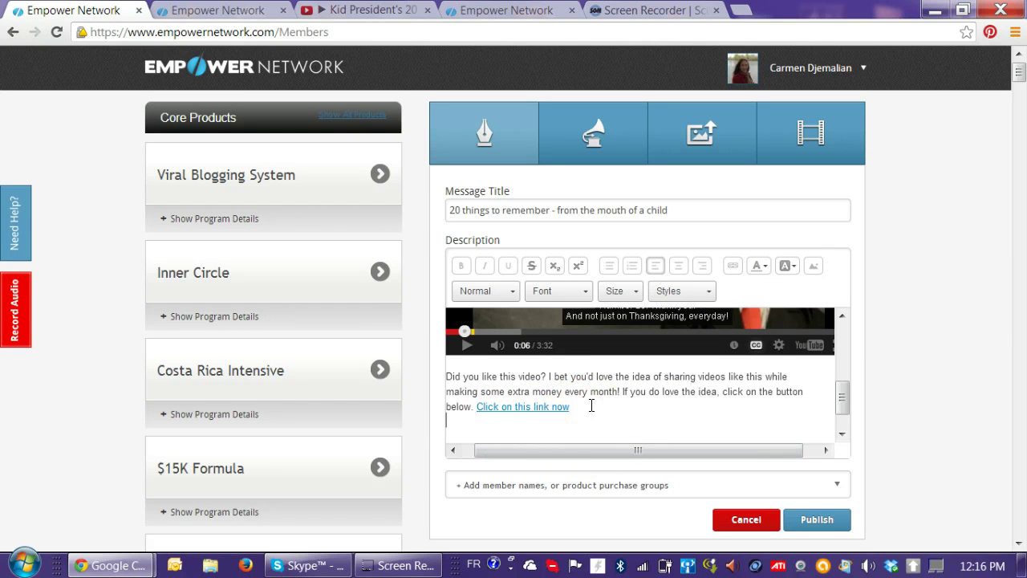
pyautogui.click(551, 409)
pyautogui.click(461, 408)
pyautogui.click(532, 408)
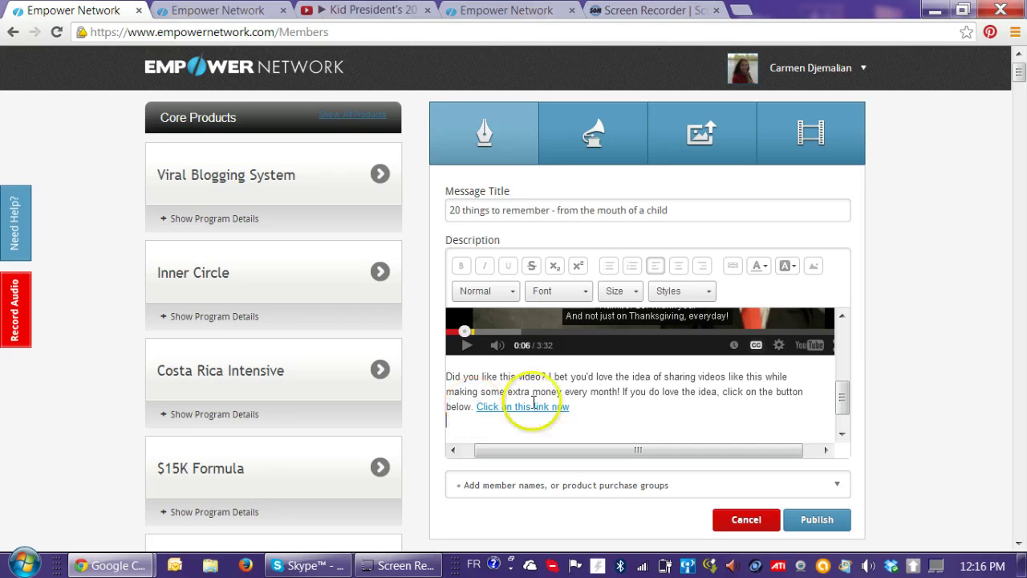
pyautogui.click(477, 406)
pyautogui.click(608, 406)
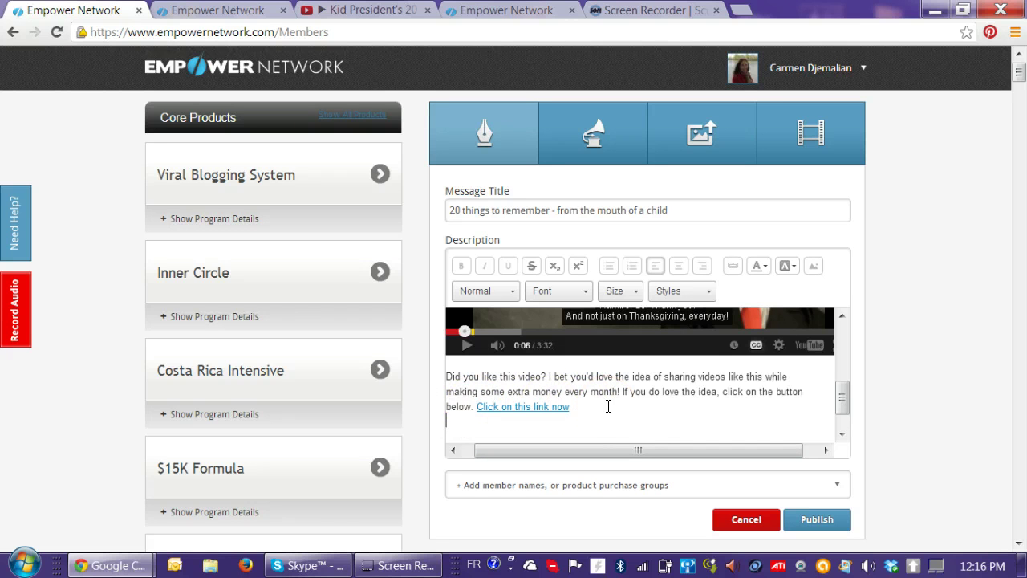
pyautogui.click(485, 408)
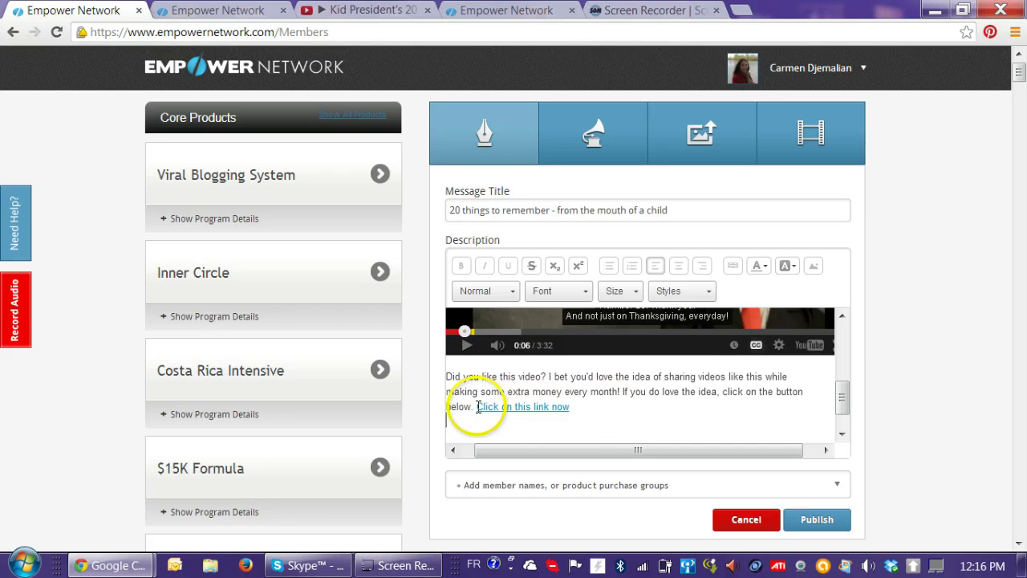
# Reword the paragraph's ending to "below or click on this link now." and start a new line beneath it
pyautogui.moveTo(477, 406); pyautogui.dragTo(524, 407)
pyautogui.click(466, 407)
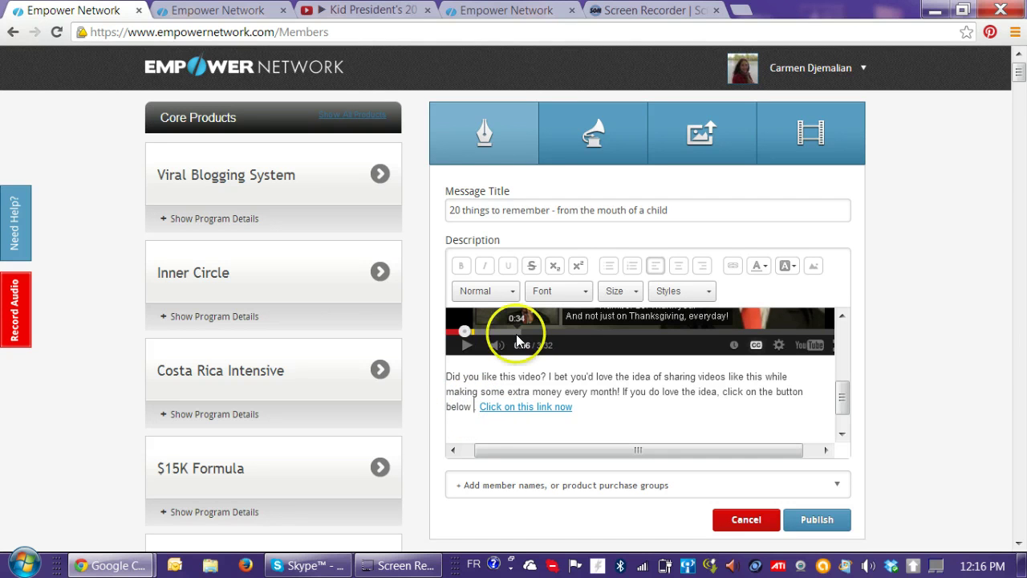
pyautogui.write('or')
pyautogui.press('BackSpace')
pyautogui.press('BackSpace')
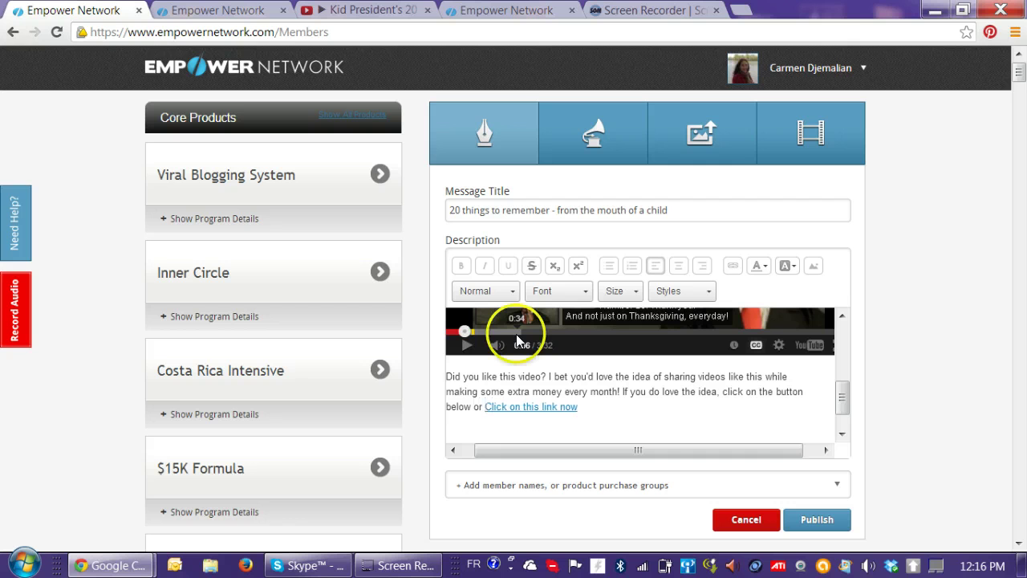
pyautogui.write('C')
pyautogui.press('BackSpace')
pyautogui.click(583, 406)
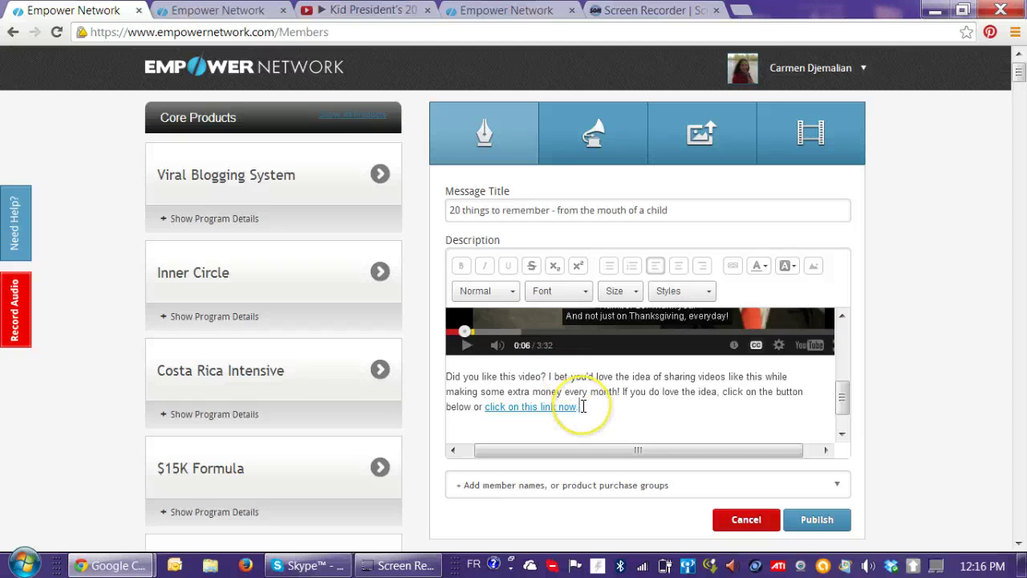
pyautogui.press('Return')
pyautogui.scroll(-2, 589, 402)
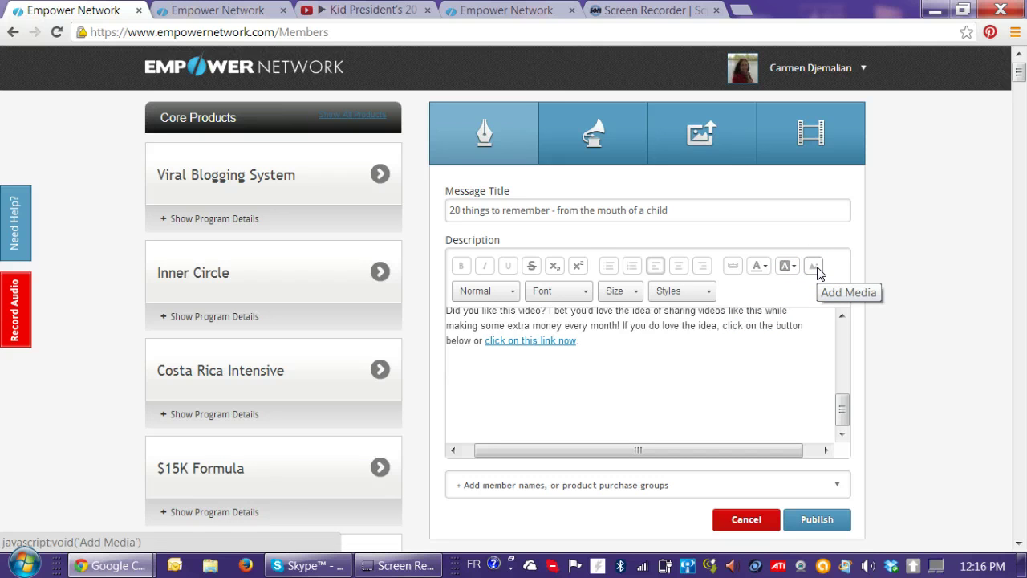
# In a new browser tab, search Google Images for "empower network click here button"
pyautogui.click(742, 14)
pyautogui.click(480, 277)
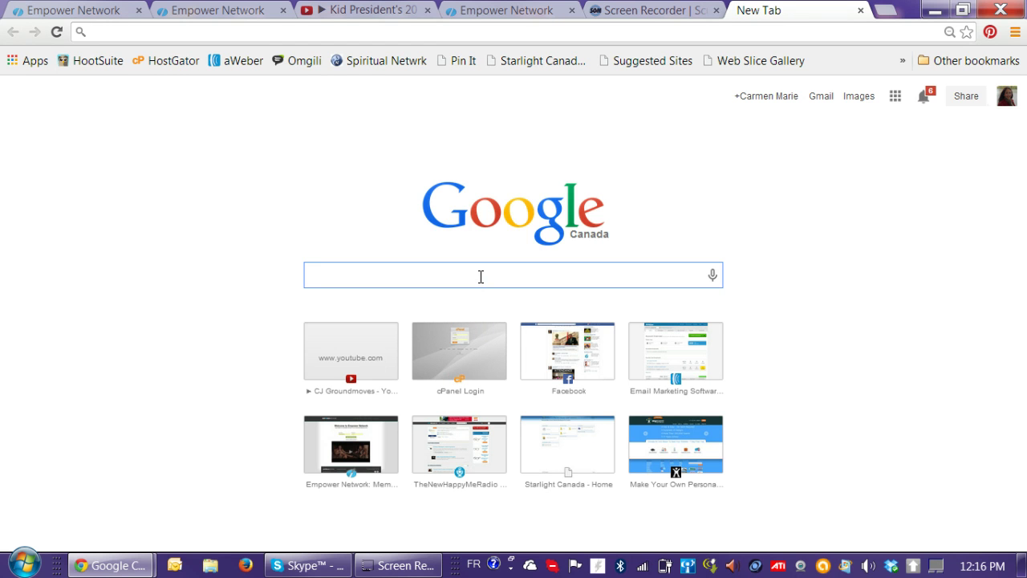
pyautogui.write('empower')
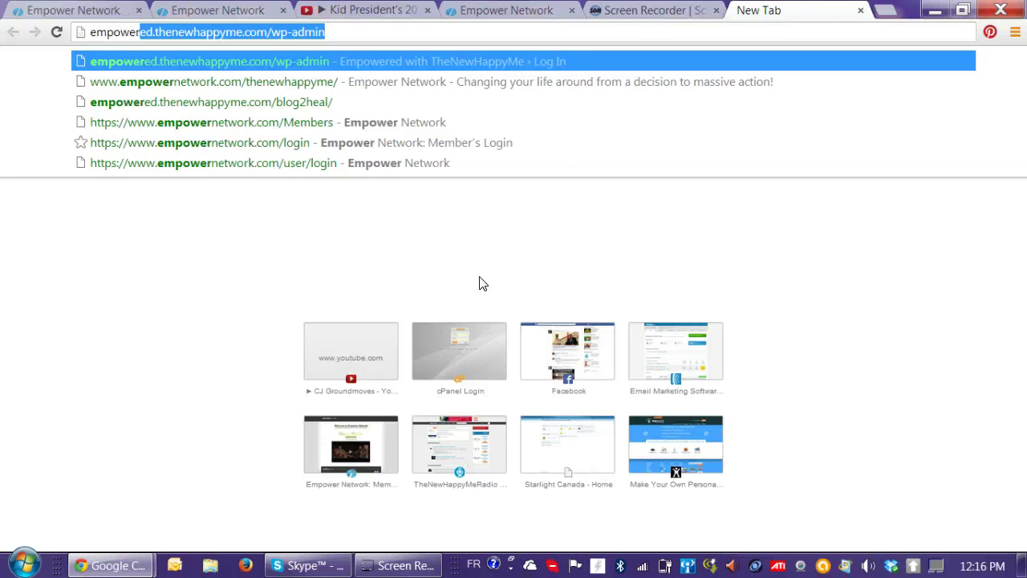
pyautogui.write(' n')
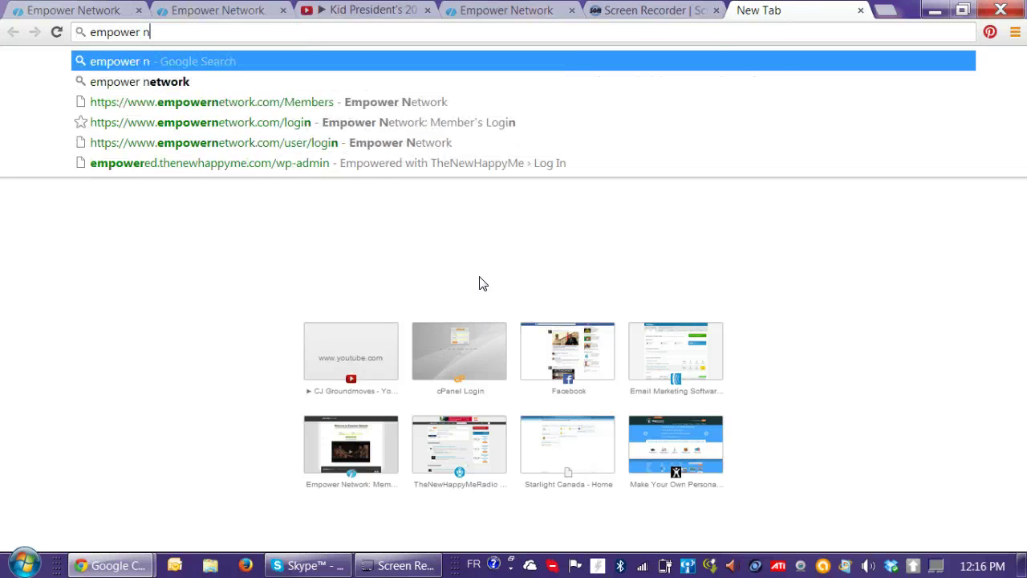
pyautogui.write('etwork')
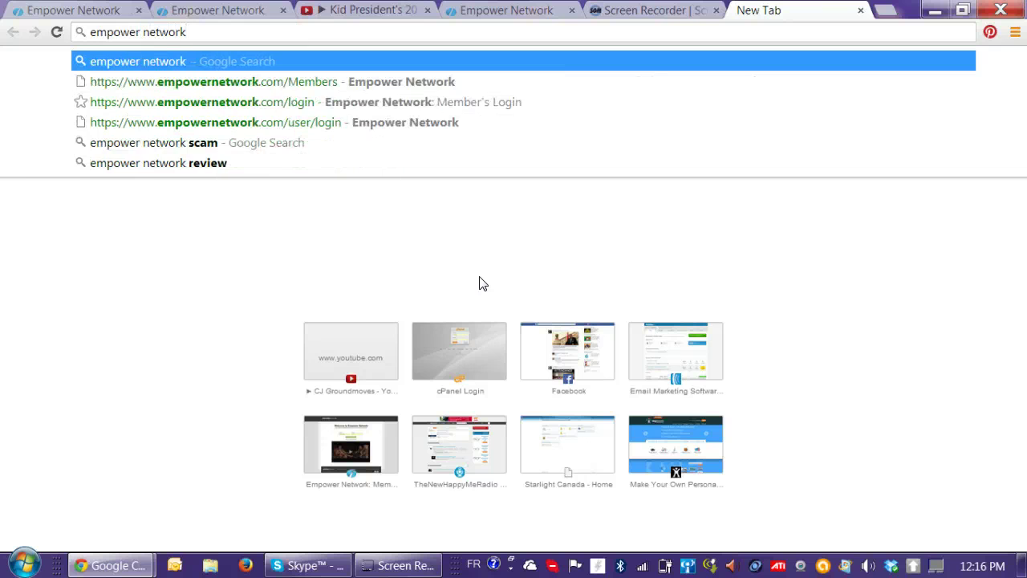
pyautogui.write(' click here button')
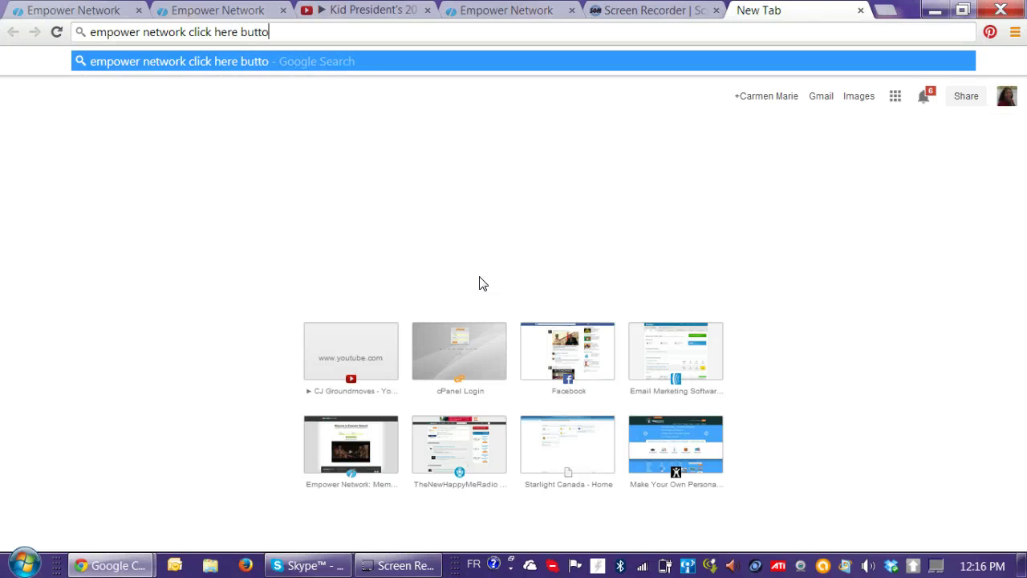
pyautogui.press('Return')
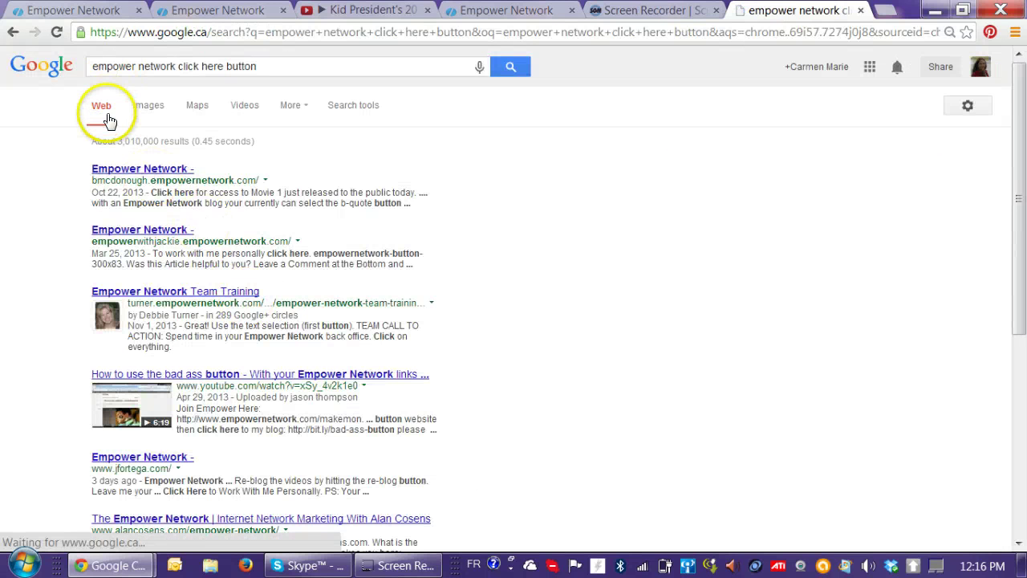
pyautogui.click(141, 111)
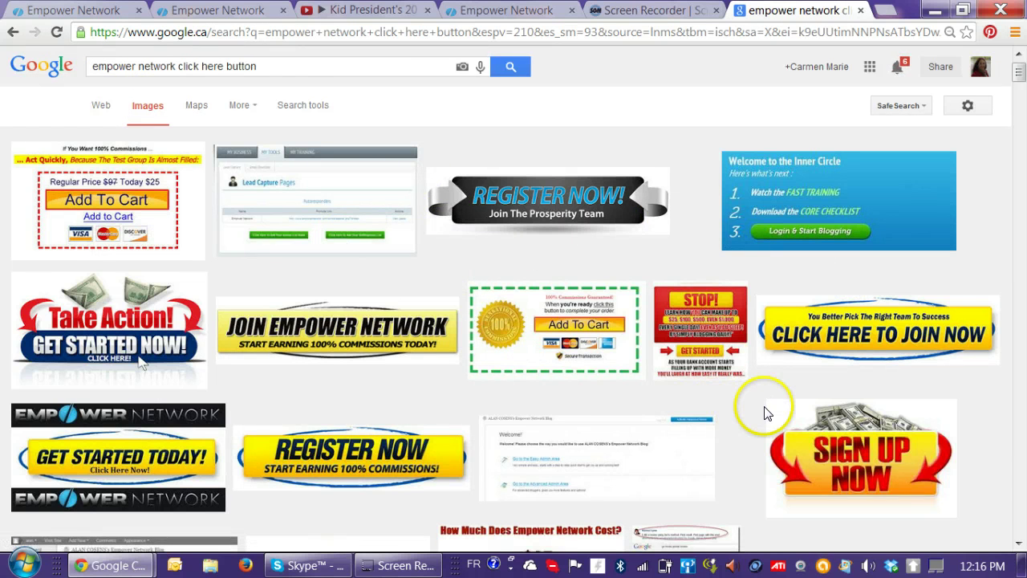
# Look through the image results for a suitable call-to-action button, previewing the "Take Action Today! Start Living Your Dream Now!" image
pyautogui.scroll(-1, 763, 412)
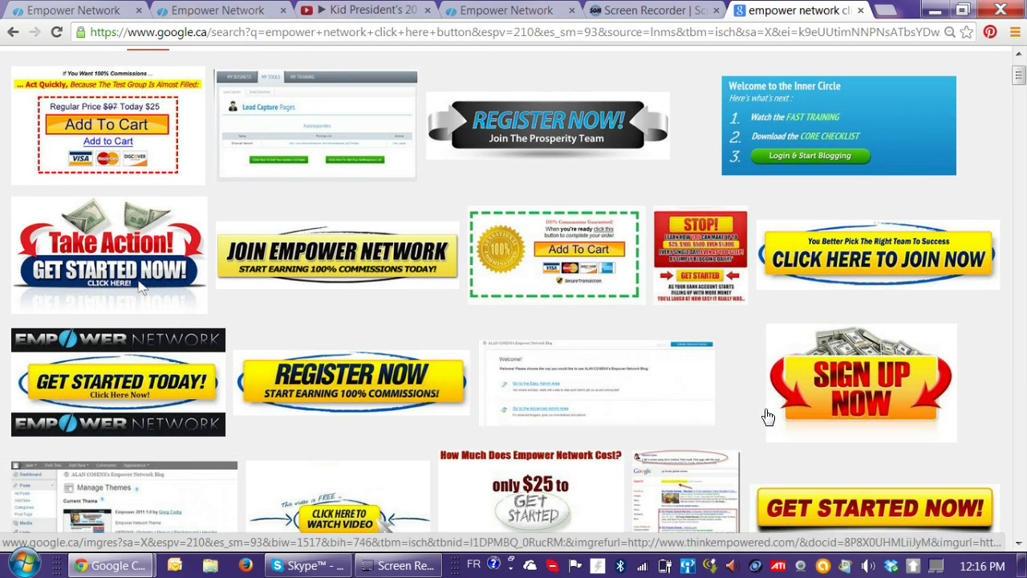
pyautogui.scroll(-1, 768, 416)
pyautogui.scroll(-3, 745, 409)
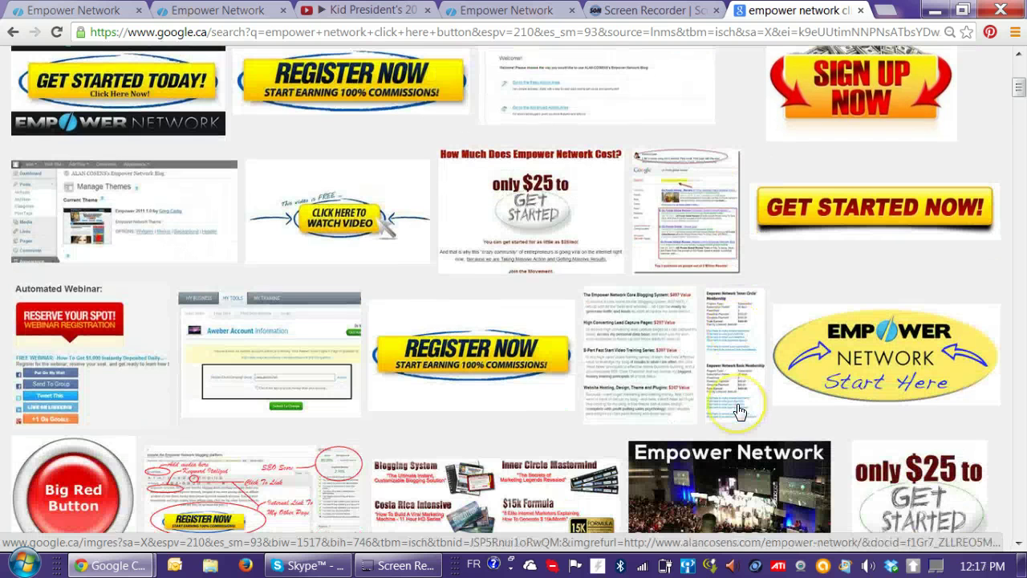
pyautogui.scroll(-1, 739, 411)
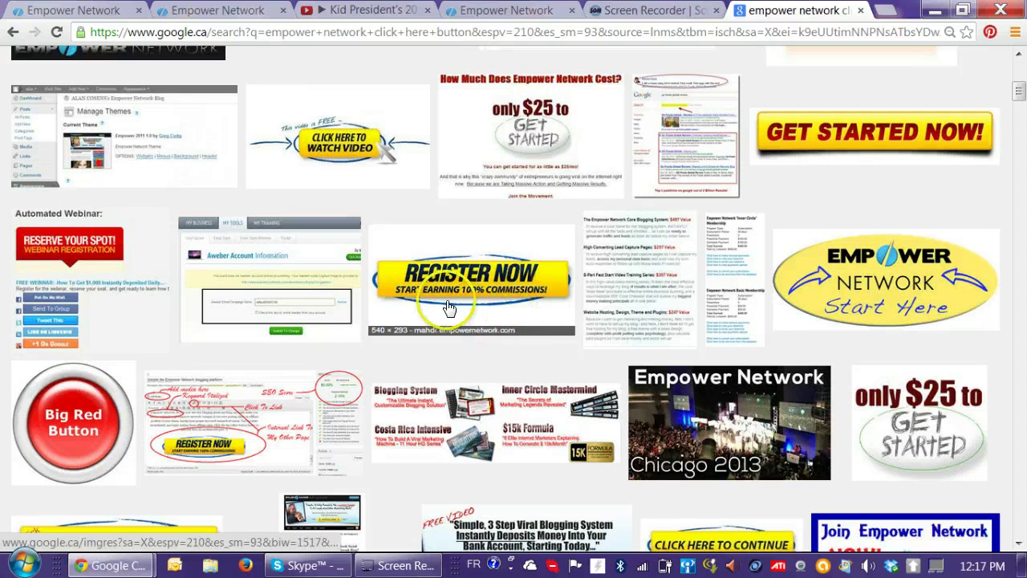
pyautogui.click(552, 299)
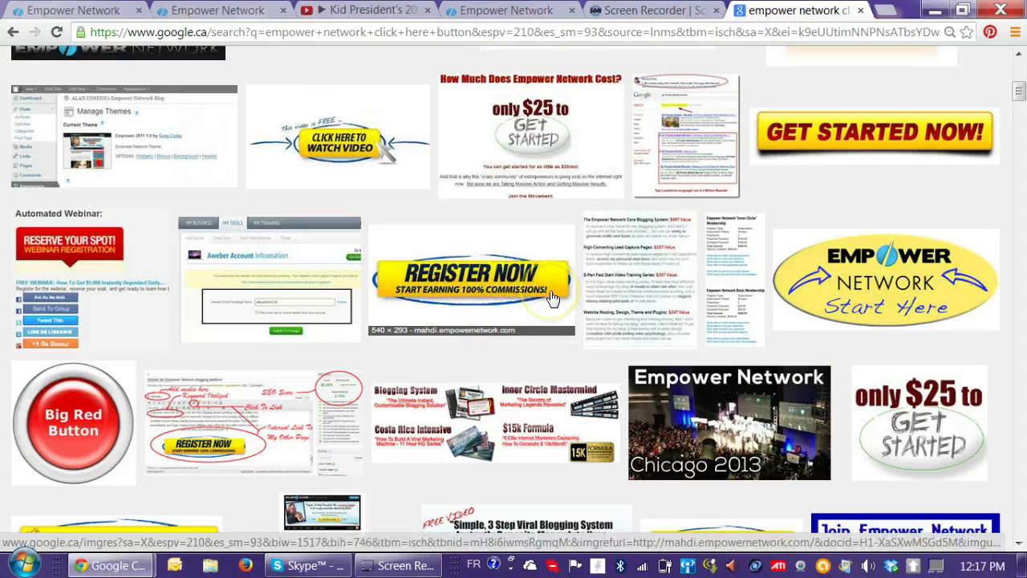
pyautogui.scroll(-2, 552, 298)
pyautogui.scroll(-2, 543, 318)
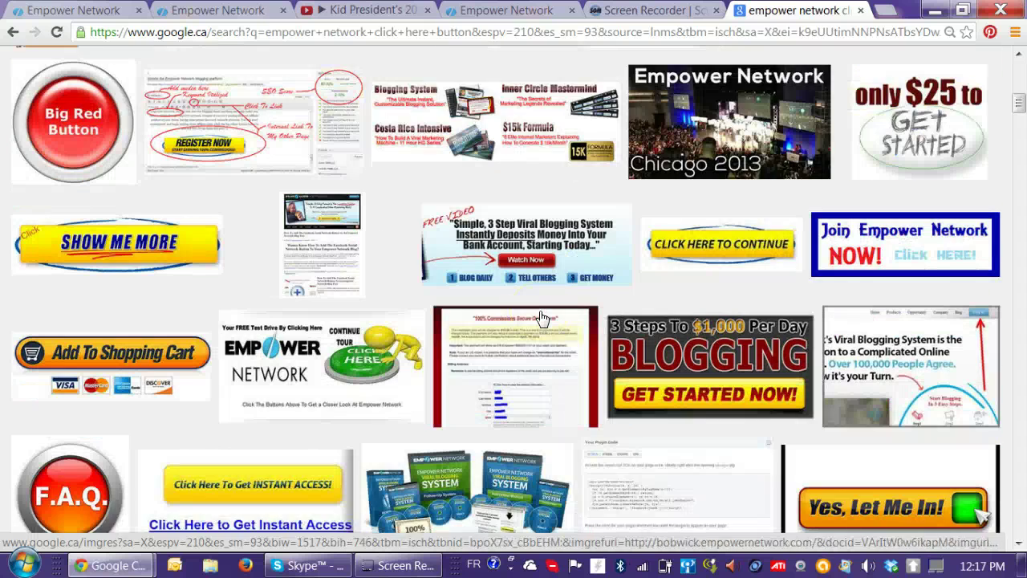
pyautogui.scroll(-1, 549, 315)
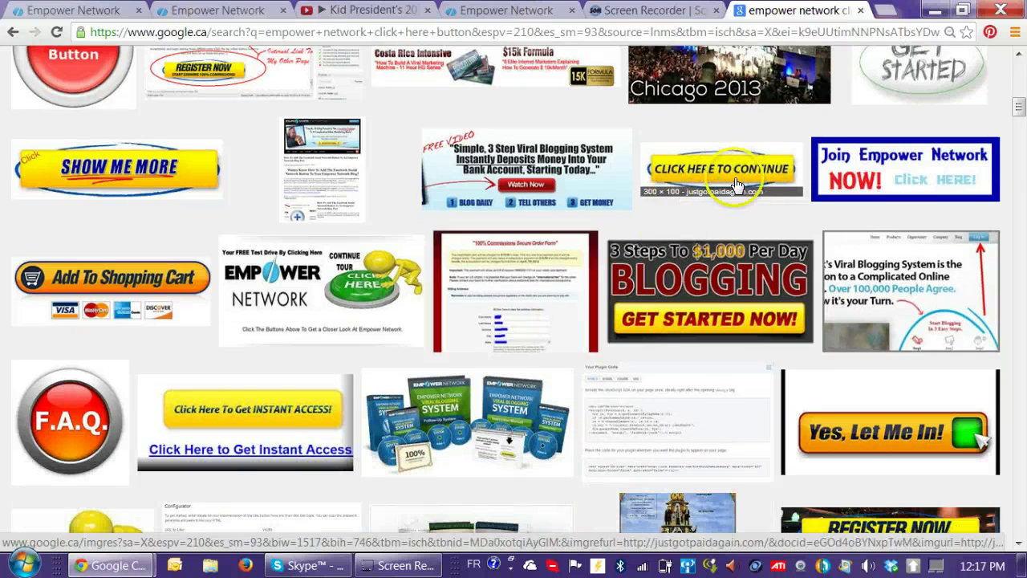
pyautogui.scroll(-3, 534, 316)
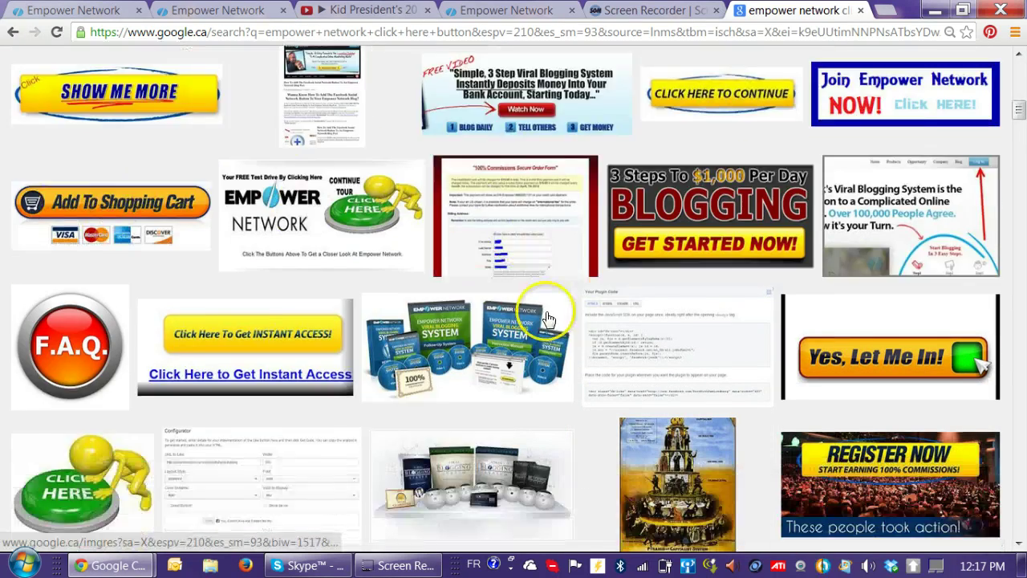
pyautogui.scroll(-4, 473, 384)
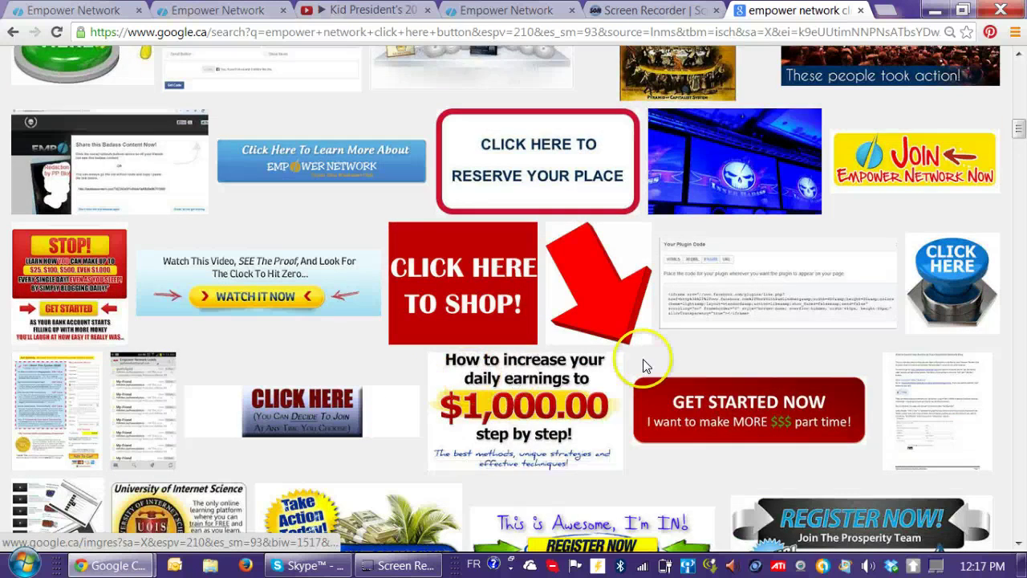
pyautogui.scroll(-2, 624, 348)
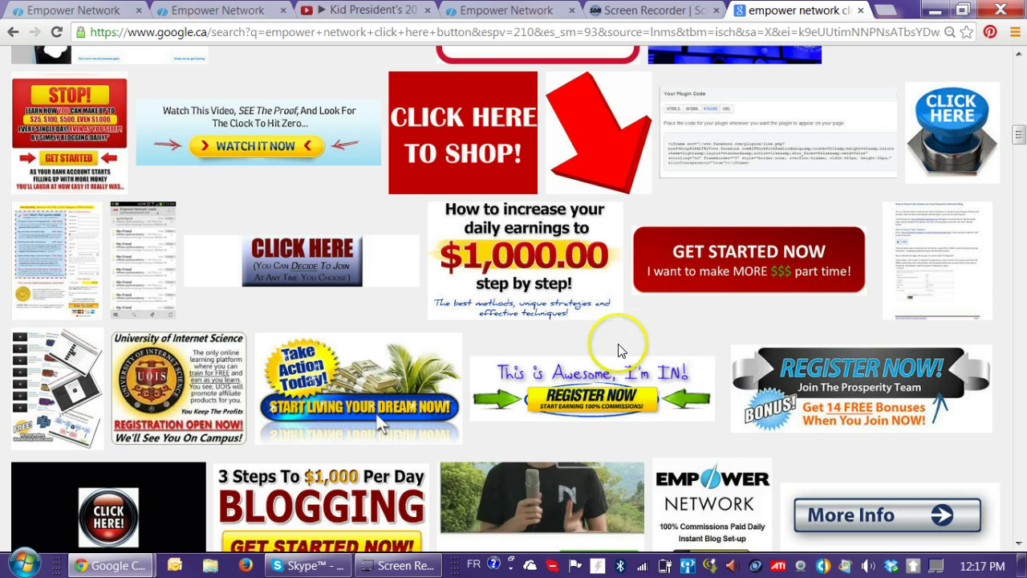
pyautogui.scroll(-1, 618, 338)
pyautogui.scroll(-1, 618, 338)
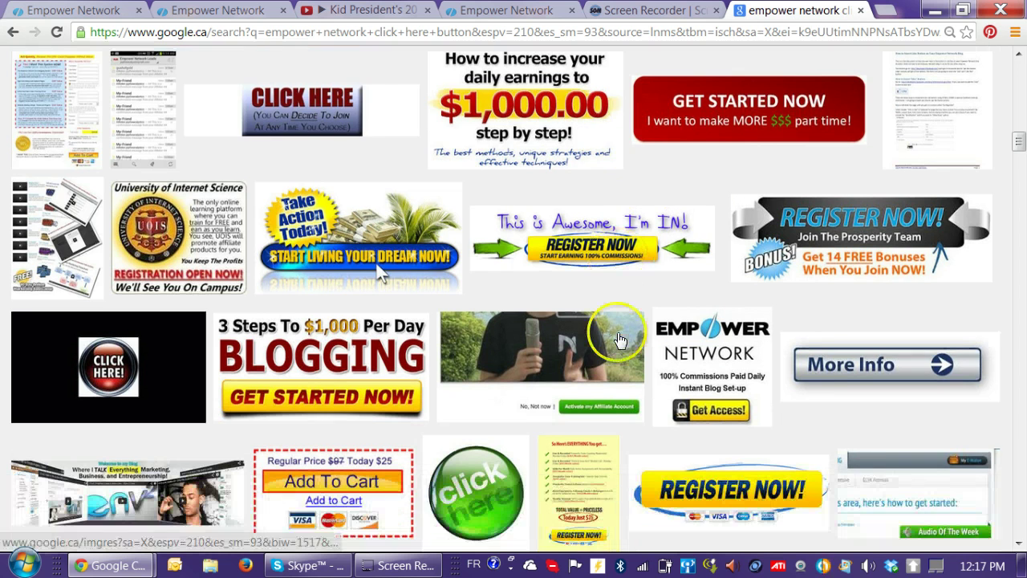
pyautogui.scroll(-3, 618, 339)
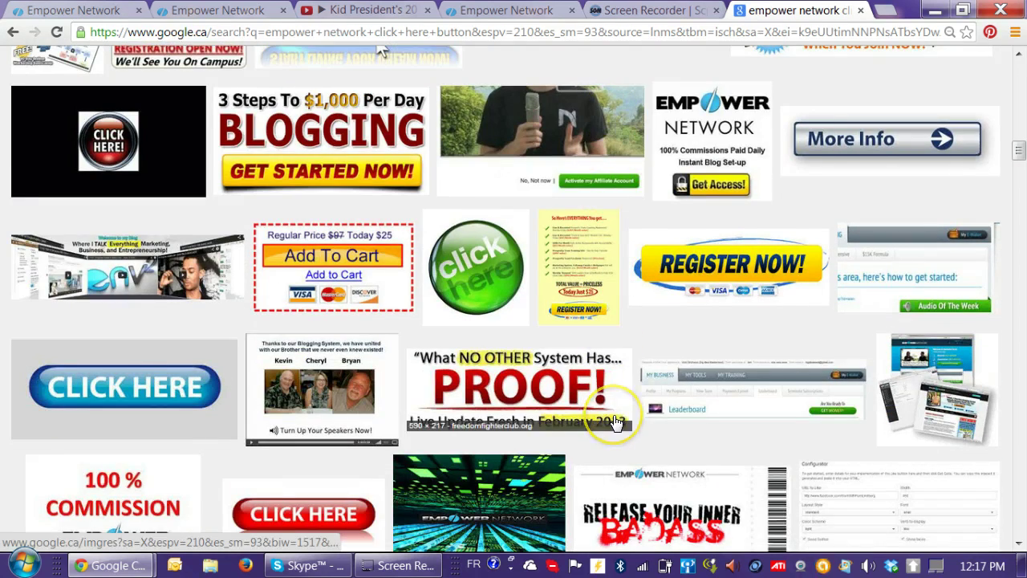
pyautogui.scroll(4, 452, 365)
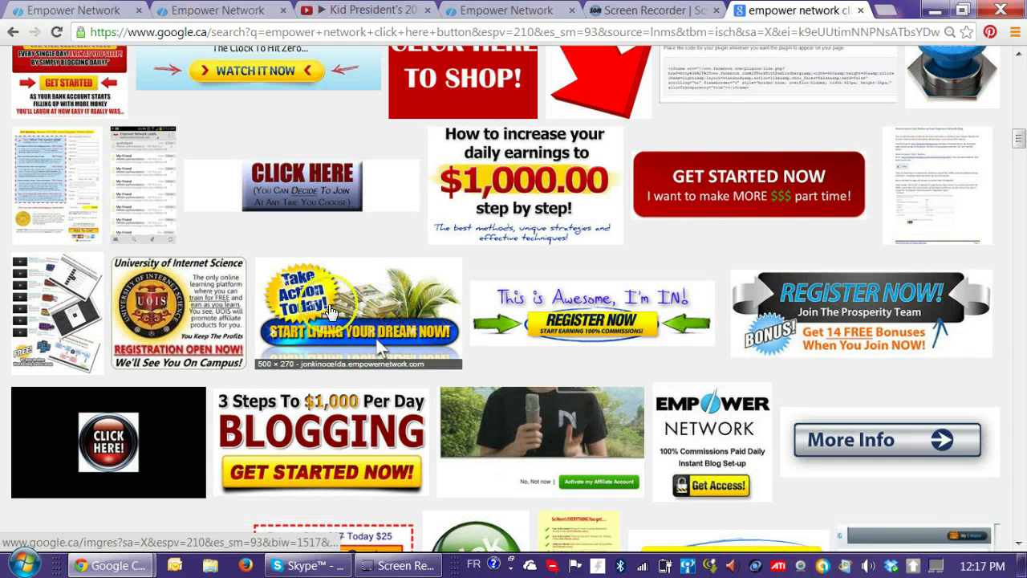
pyautogui.click(353, 312)
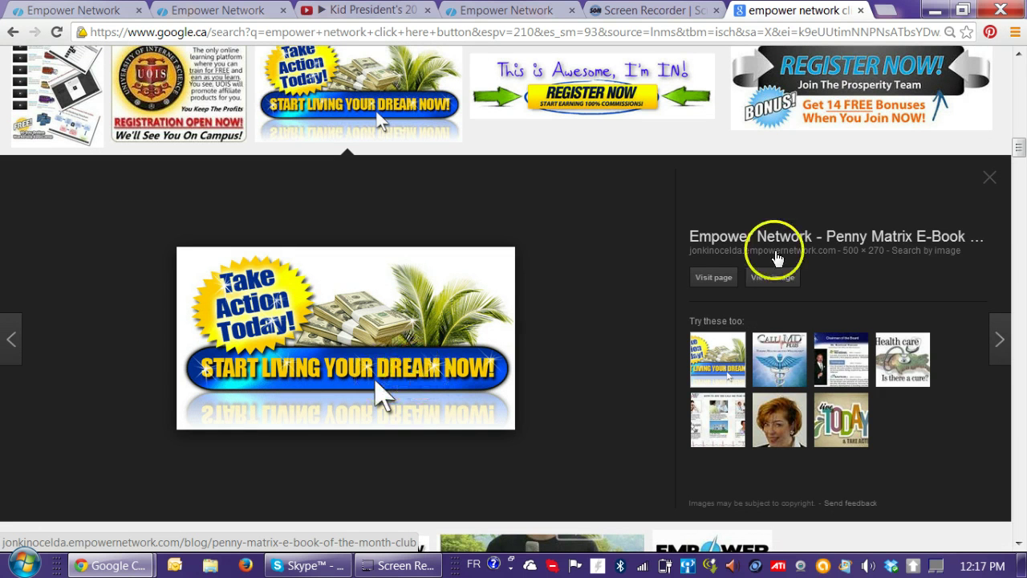
pyautogui.click(993, 177)
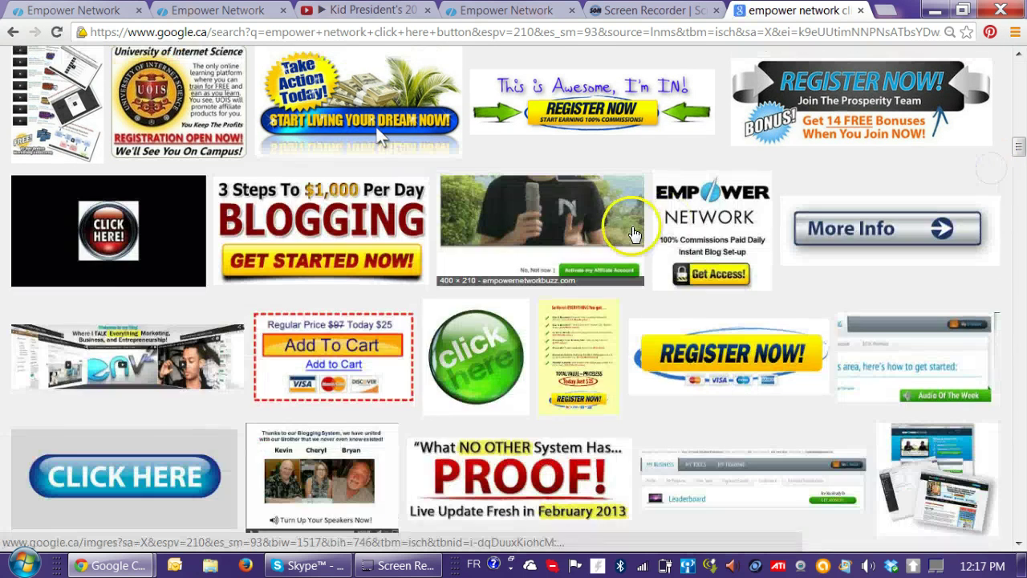
# Save the "This is Awesome, I'm IN! Register Now" image to the Pics folder as PNG file This-Is-Awesome-Im-IN-Register-Now-button
pyautogui.scroll(1, 622, 293)
pyautogui.scroll(3, 642, 310)
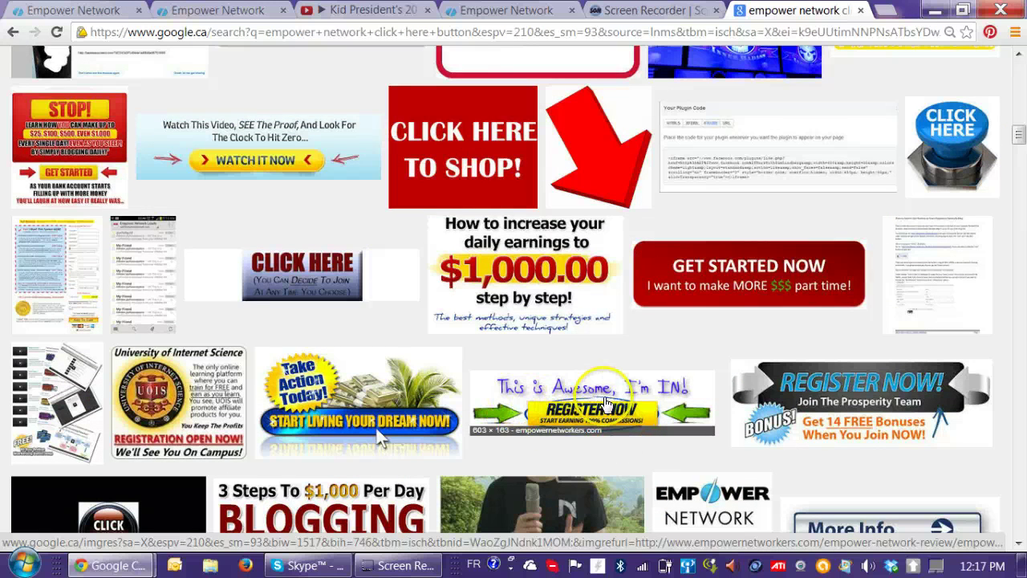
pyautogui.click(606, 403)
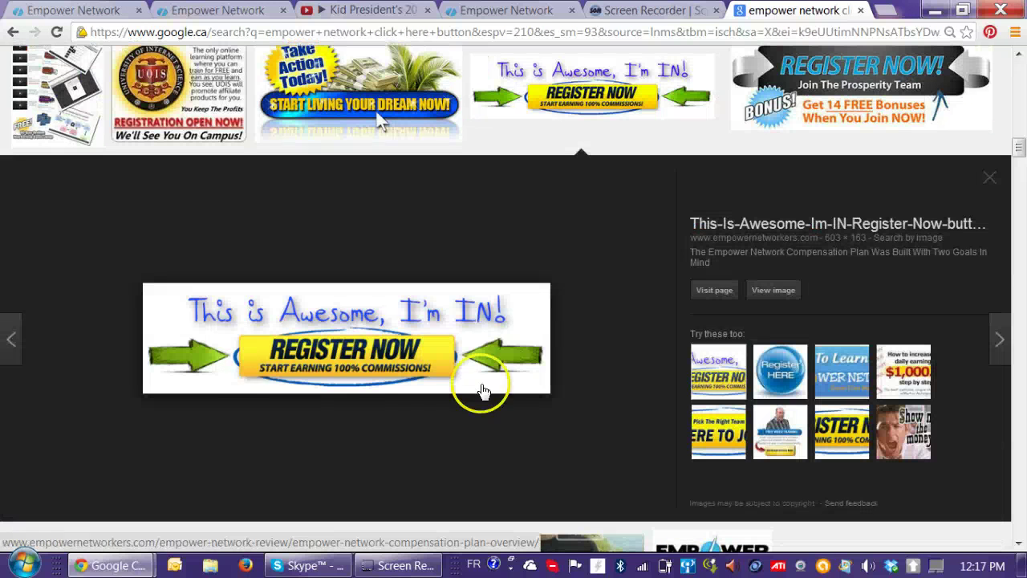
pyautogui.rightClick(369, 356)
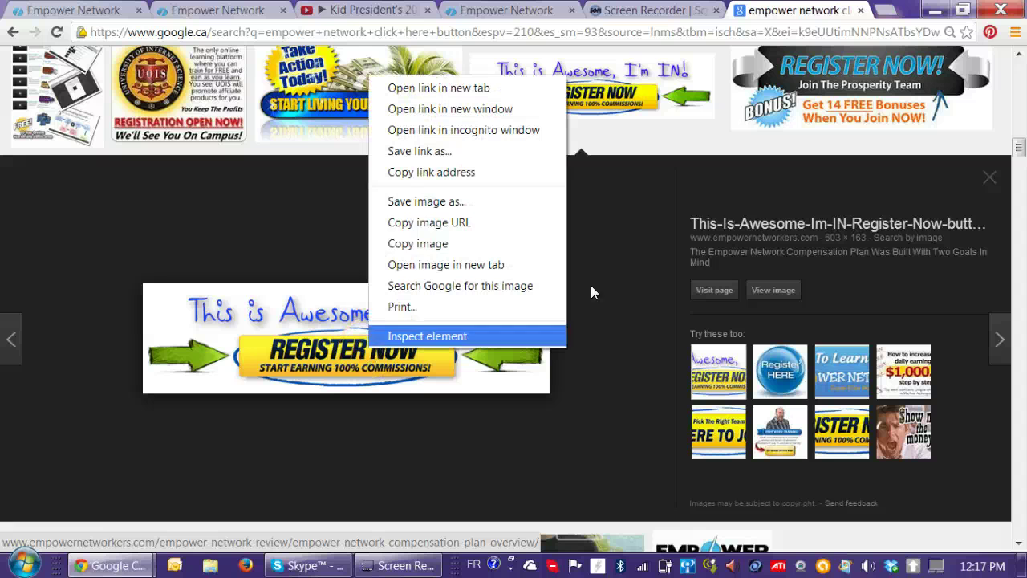
pyautogui.click(464, 207)
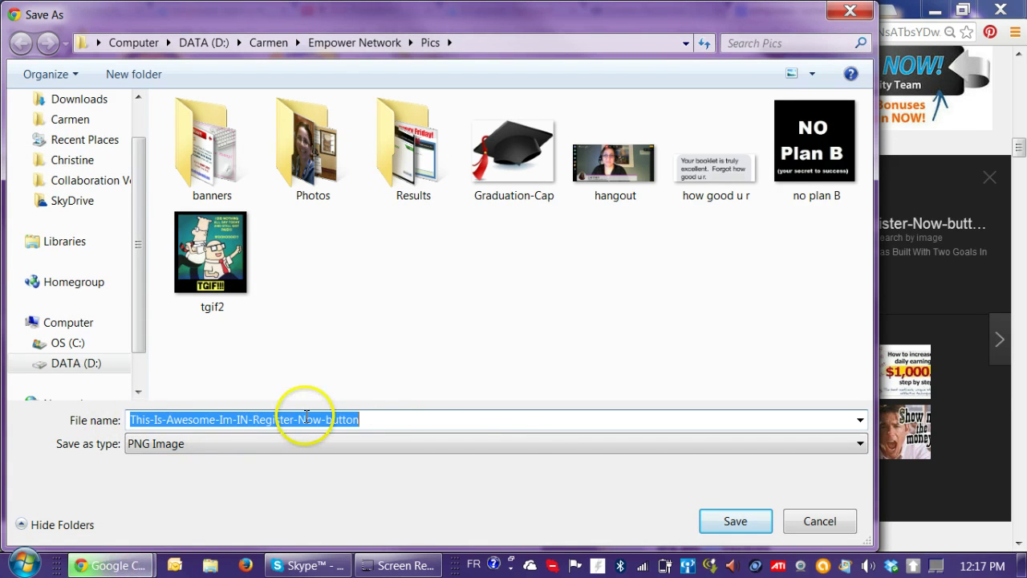
pyautogui.click(740, 517)
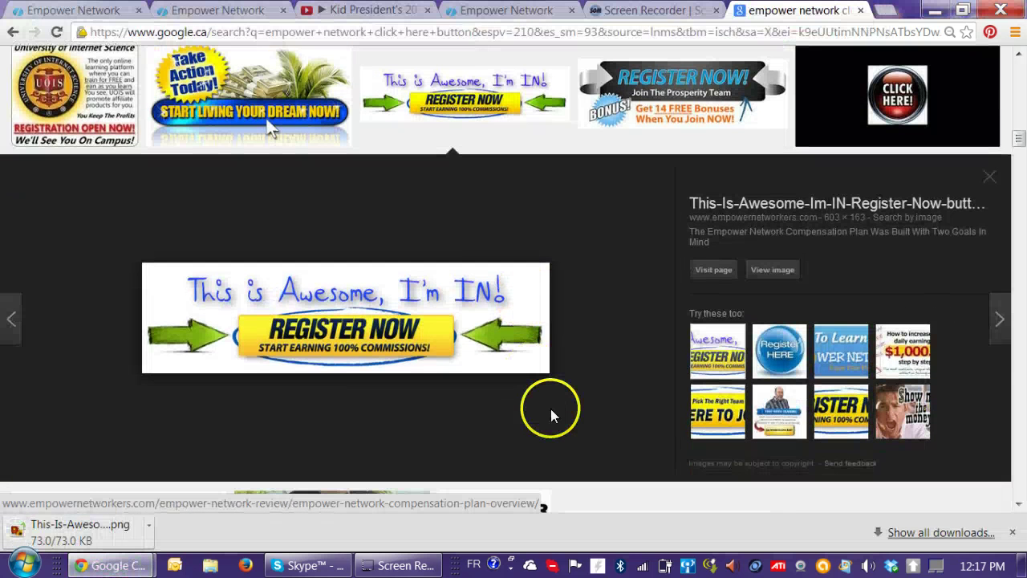
pyautogui.click(1015, 532)
# Back in the blog post, try to upload This-Is-Awesome-Im-IN-Register-Now-button from the computer's Pics folder as an image
pyautogui.click(78, 10)
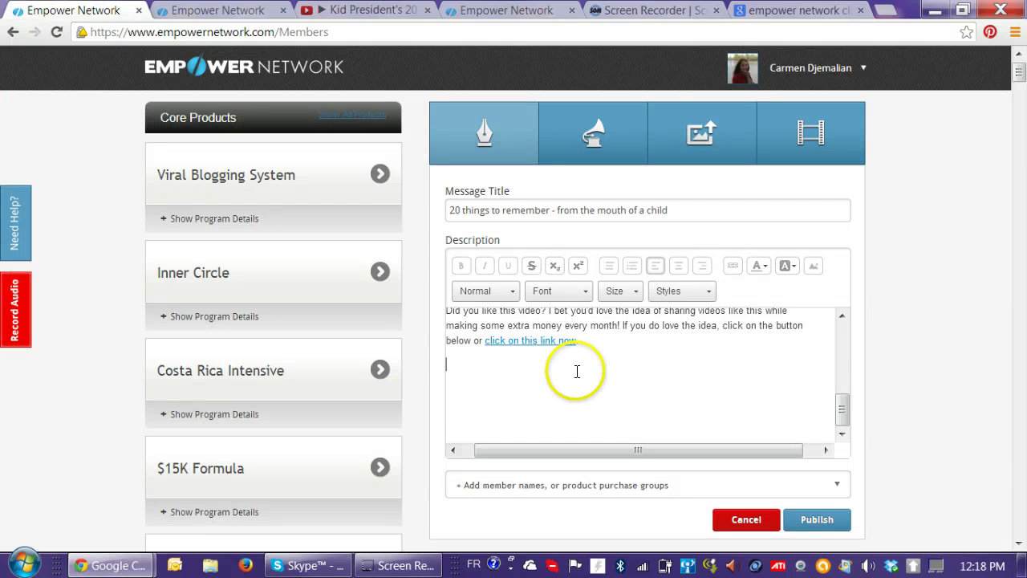
pyautogui.click(813, 267)
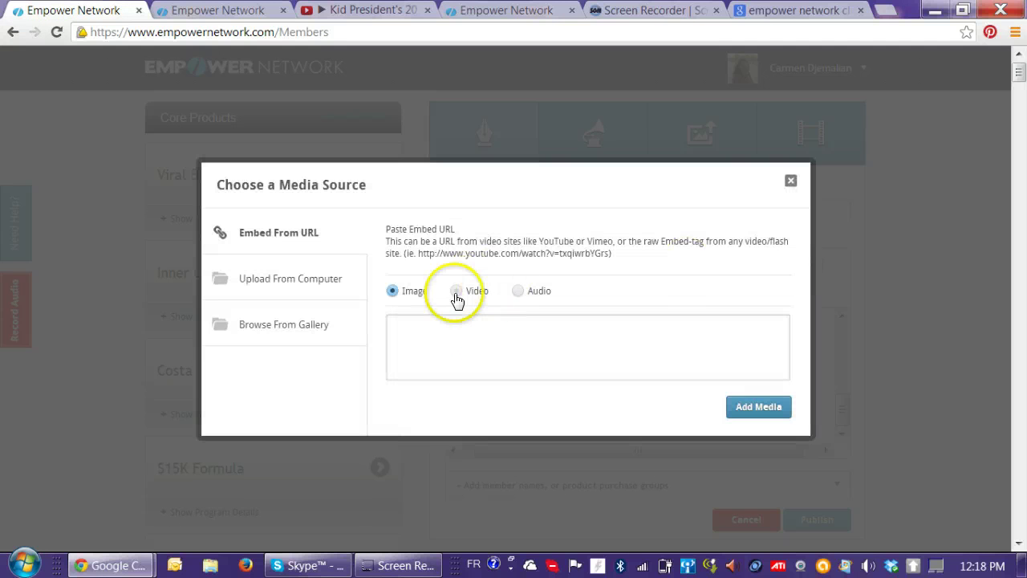
pyautogui.click(301, 285)
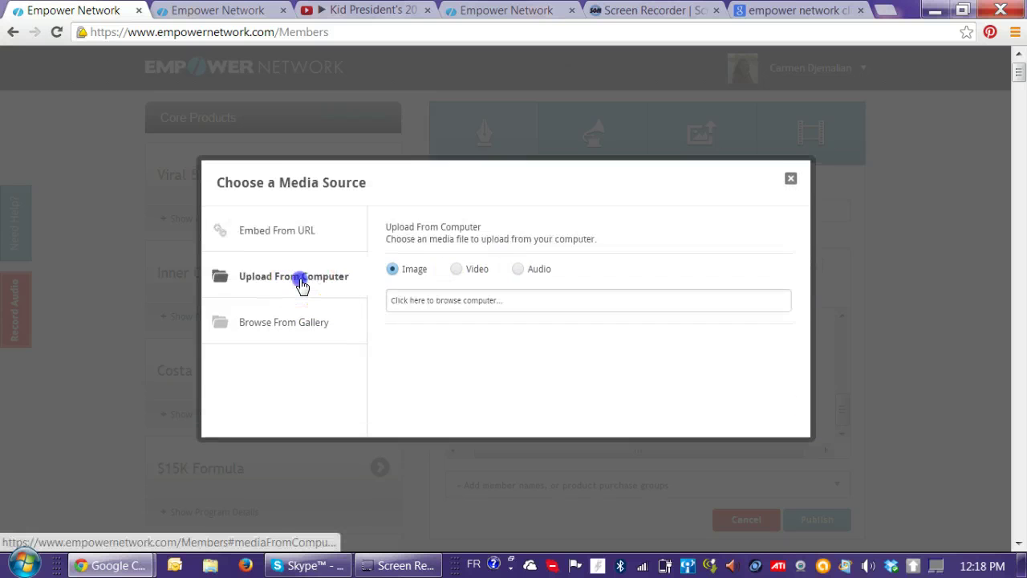
pyautogui.click(488, 230)
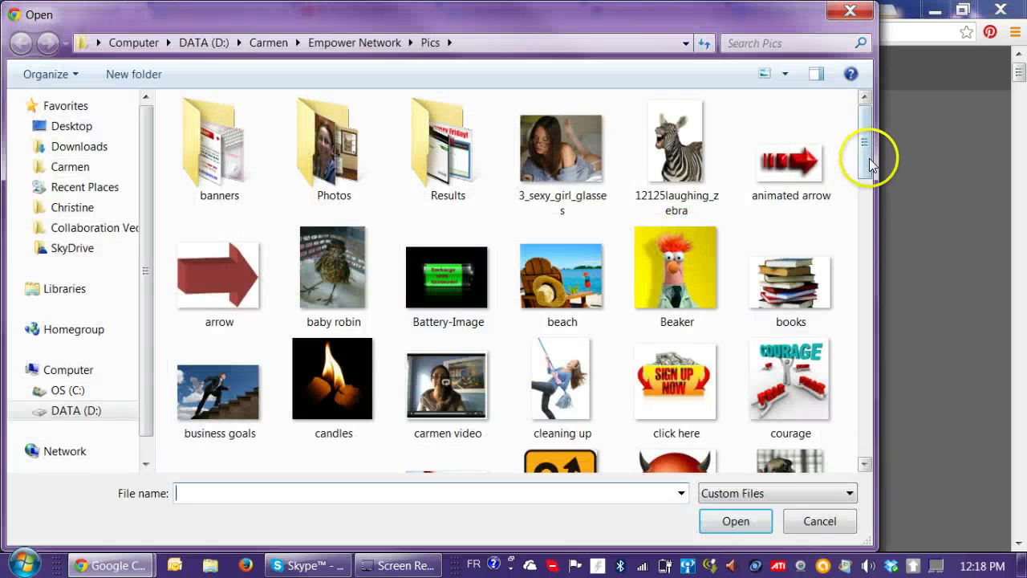
pyautogui.moveTo(862, 150); pyautogui.dragTo(915, 418)
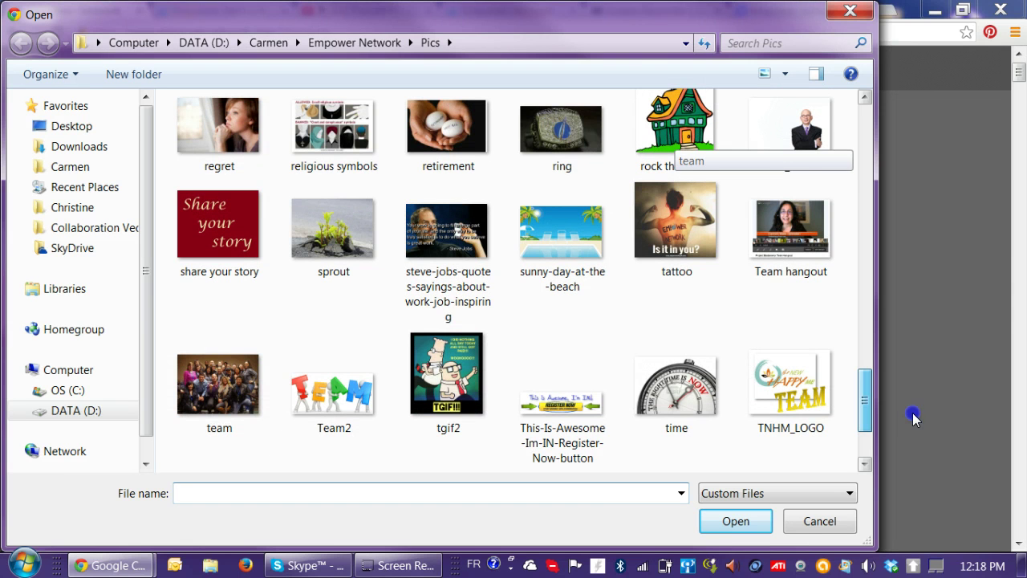
pyautogui.doubleClick(565, 410)
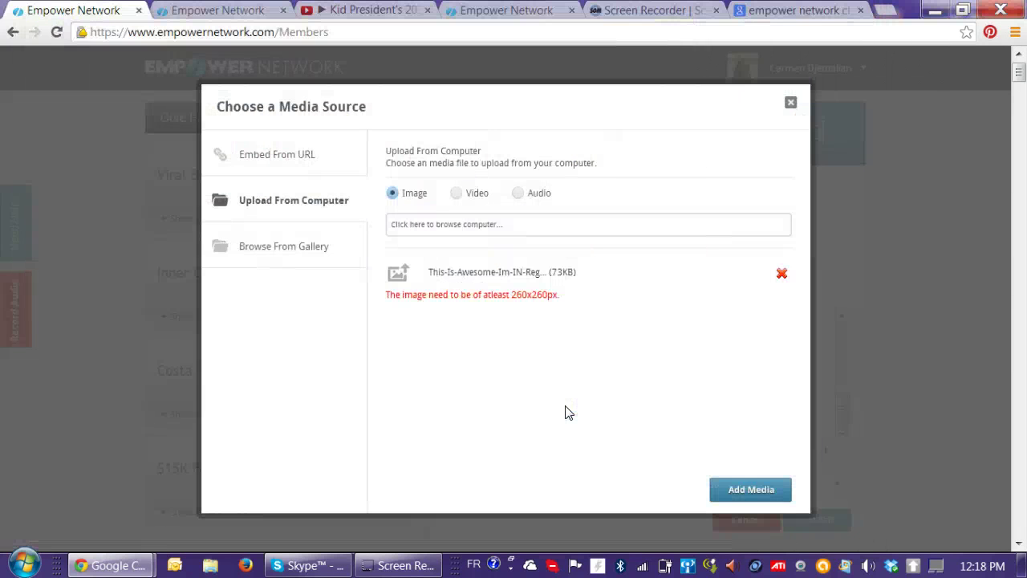
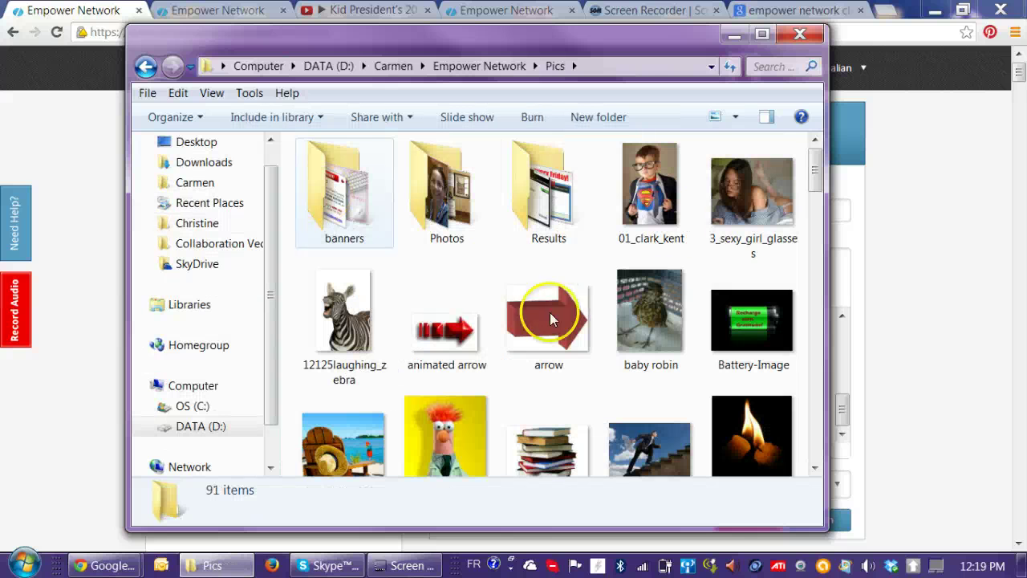
# From the Pics folder, open This-Is-Awesome-Im-IN-Register-Now-button in Windows Photo Viewer and minimize the folder window
pyautogui.moveTo(814, 161); pyautogui.dragTo(829, 413)
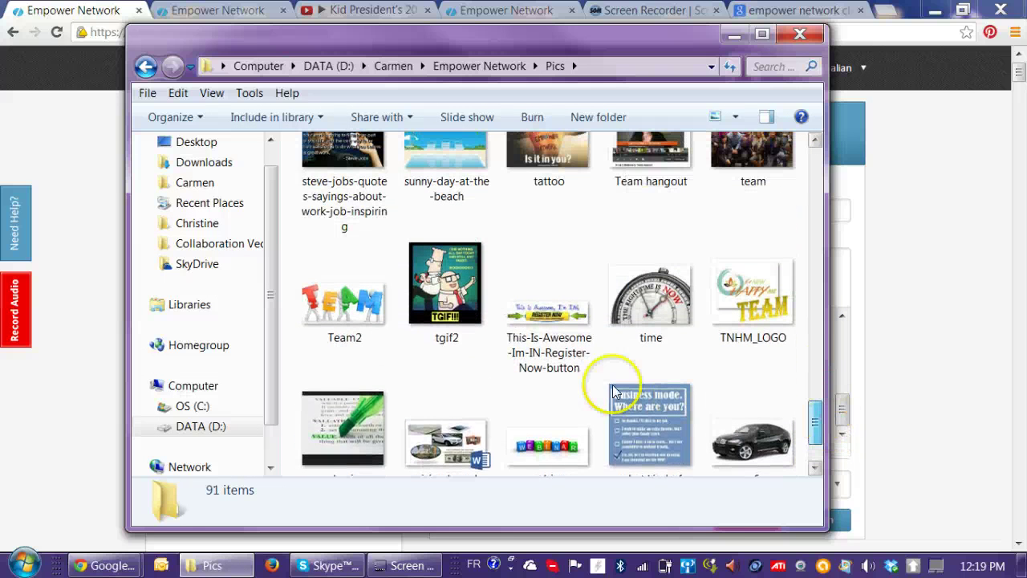
pyautogui.click(566, 321)
pyautogui.click(566, 321)
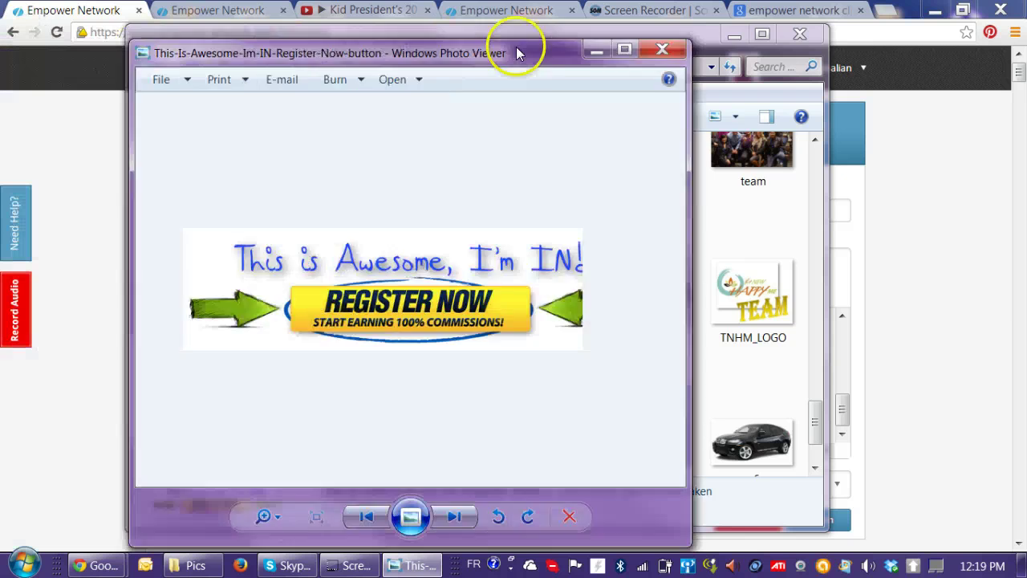
pyautogui.click(556, 32)
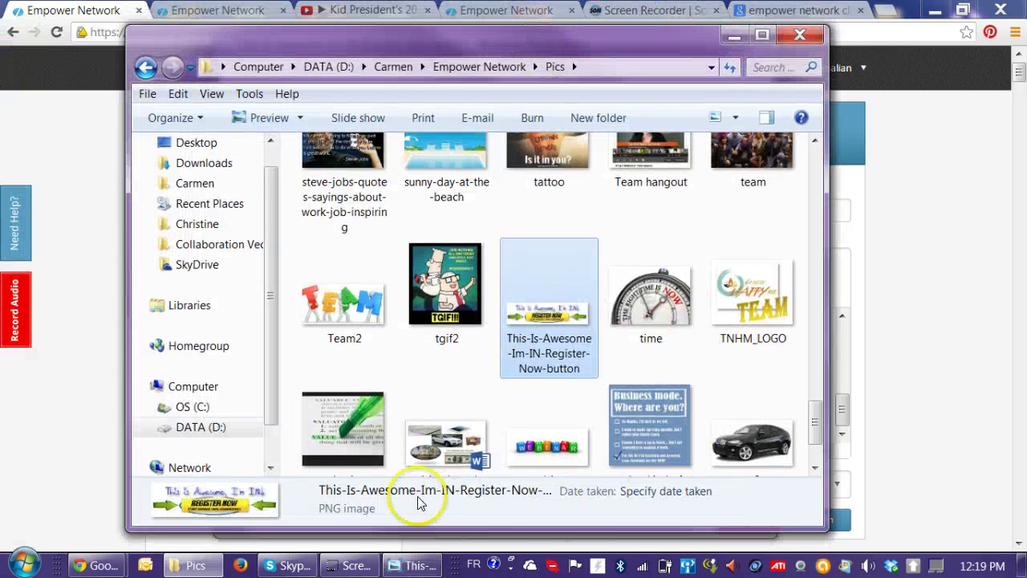
pyautogui.moveTo(585, 38); pyautogui.dragTo(3, 2)
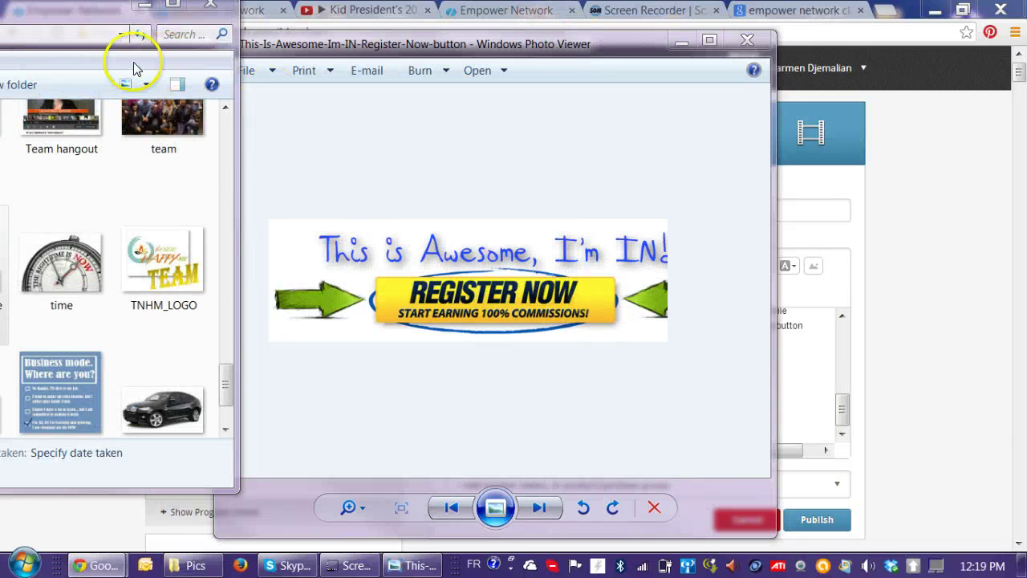
pyautogui.click(145, 4)
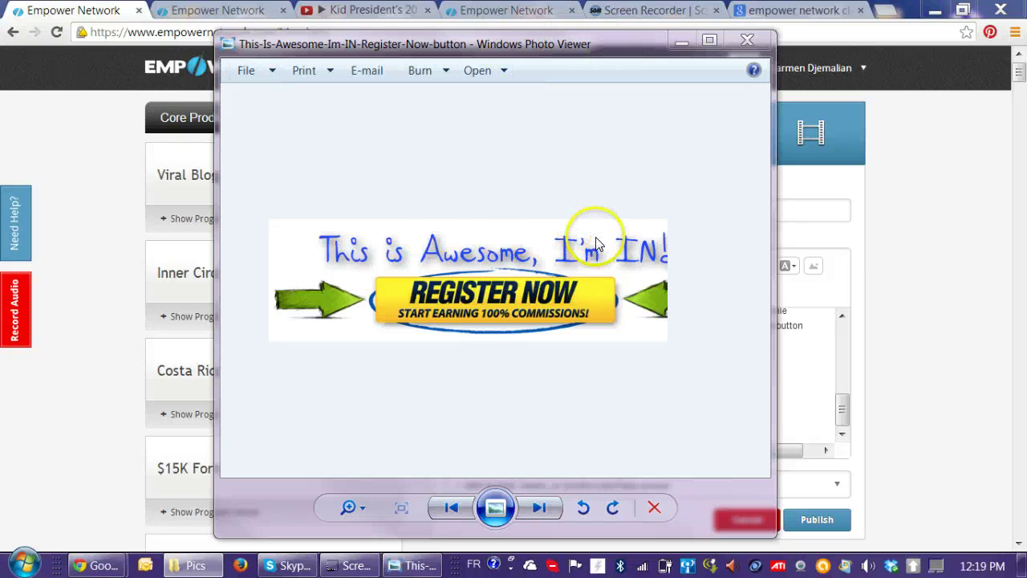
# Open the button image from Windows Photo Viewer in Microsoft Office Picture Manager and minimize the photo viewer
pyautogui.click(508, 73)
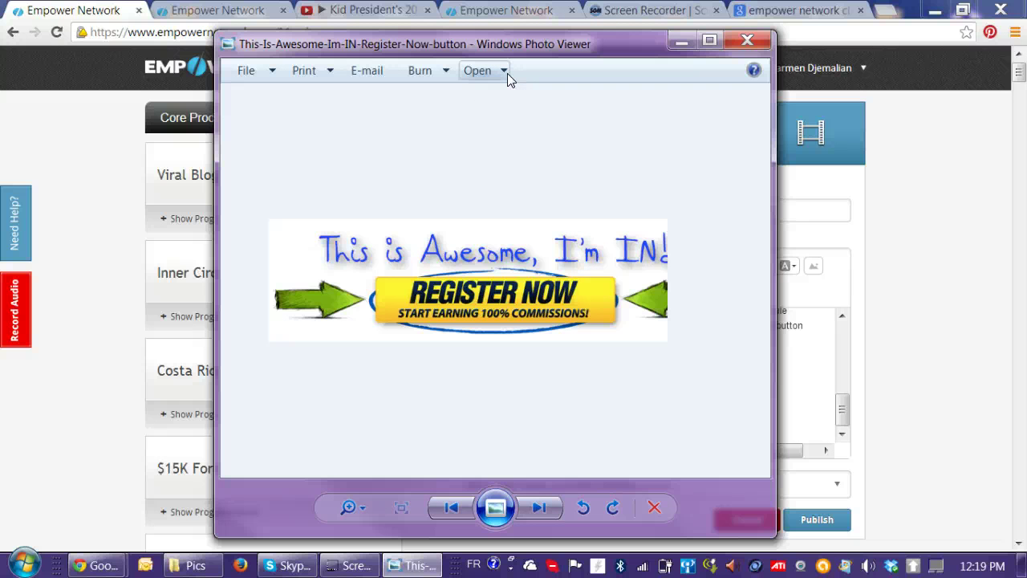
pyautogui.click(506, 71)
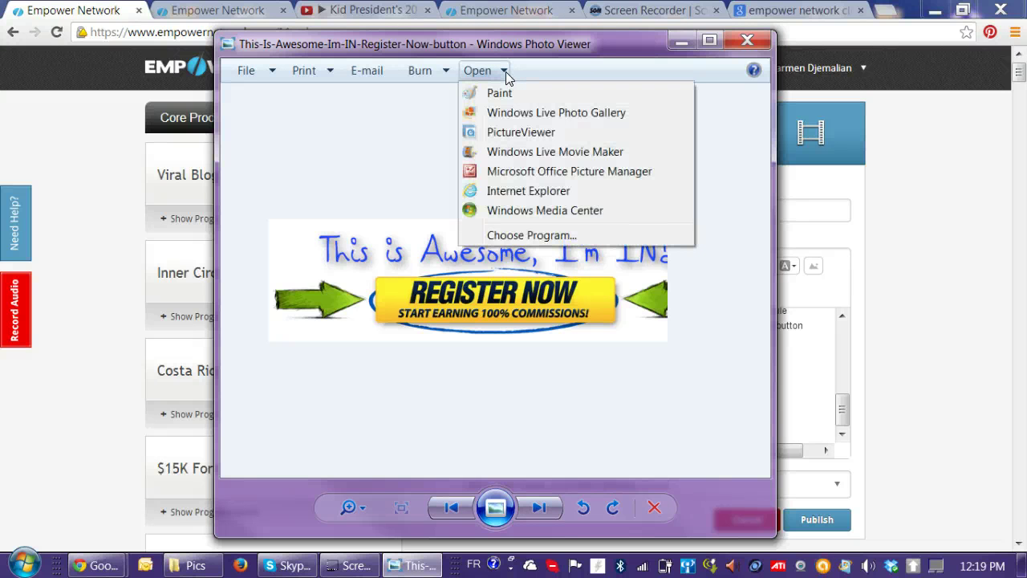
pyautogui.click(596, 179)
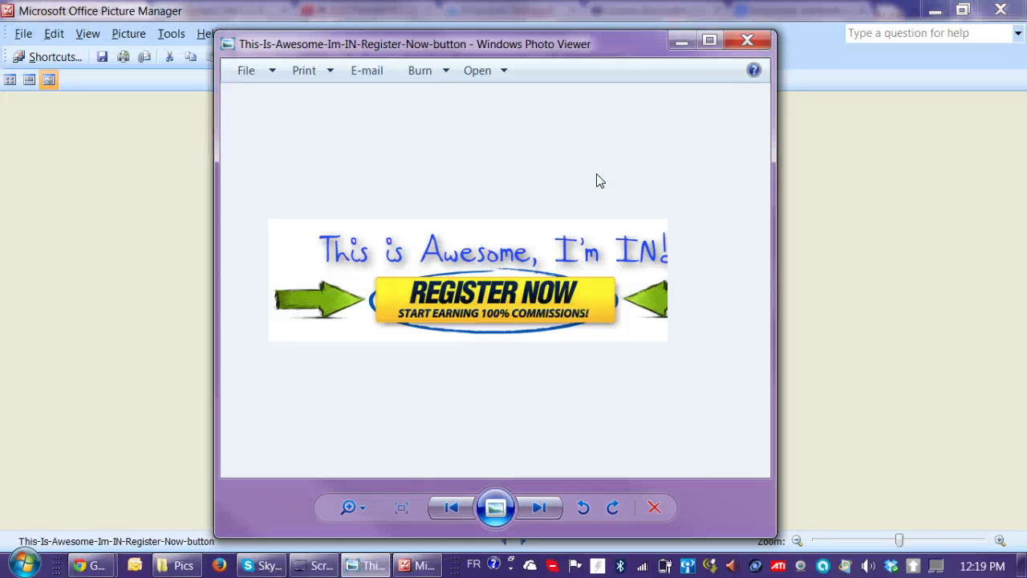
pyautogui.click(681, 40)
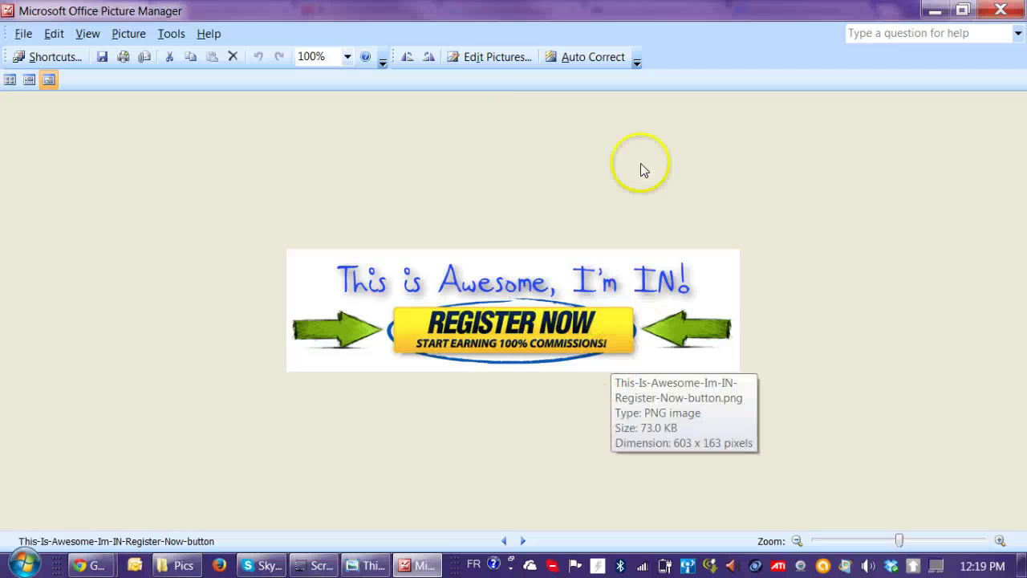
# Open the resize settings for the button image and examine the custom and predefined width x height options
pyautogui.click(491, 58)
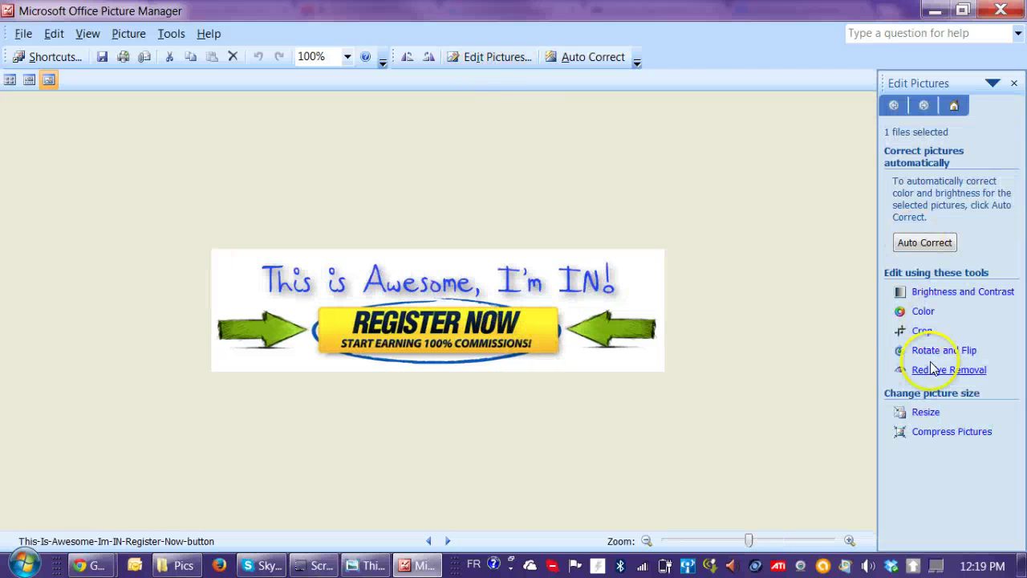
pyautogui.click(924, 413)
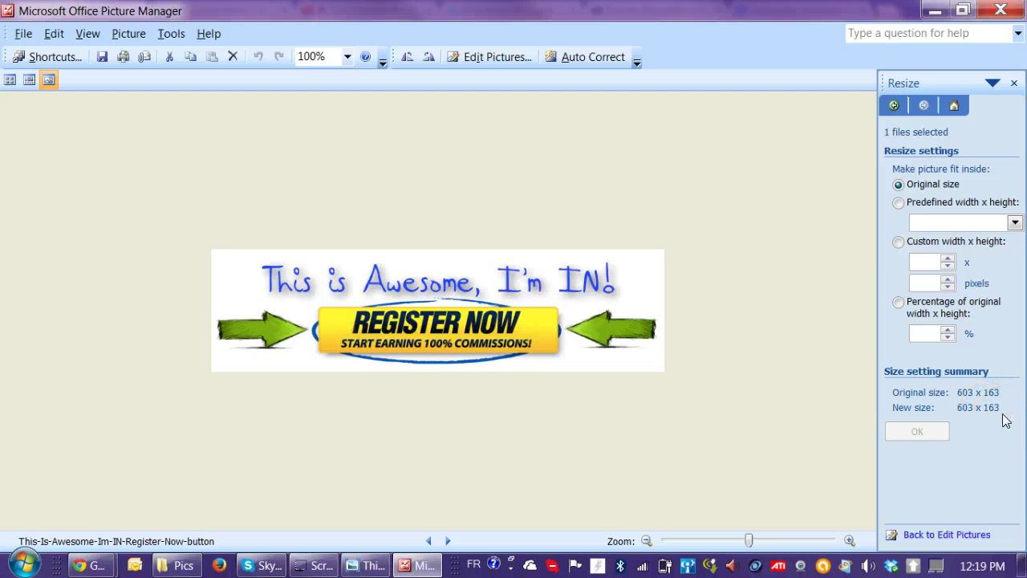
pyautogui.click(897, 244)
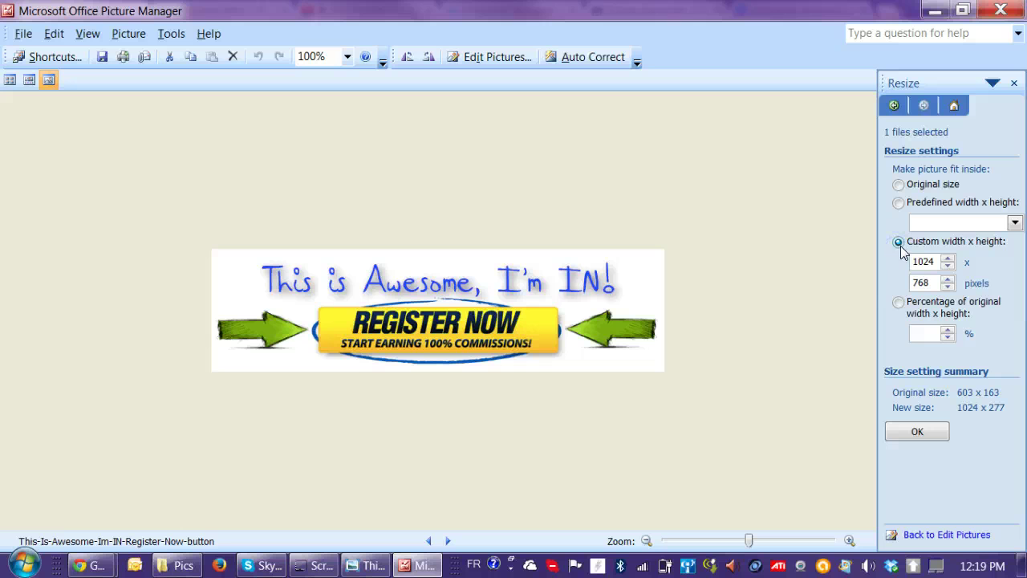
pyautogui.click(910, 275)
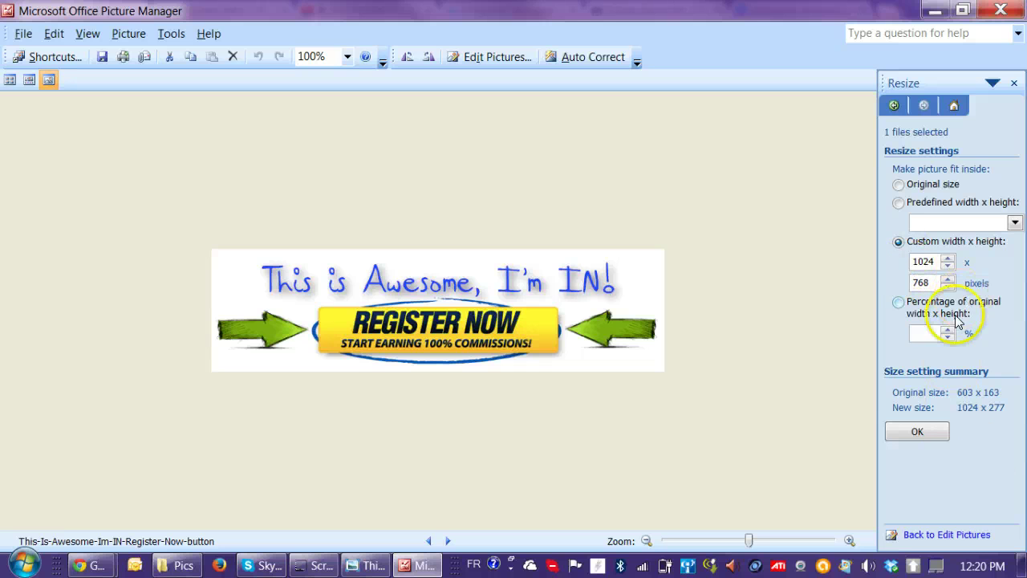
pyautogui.click(935, 261)
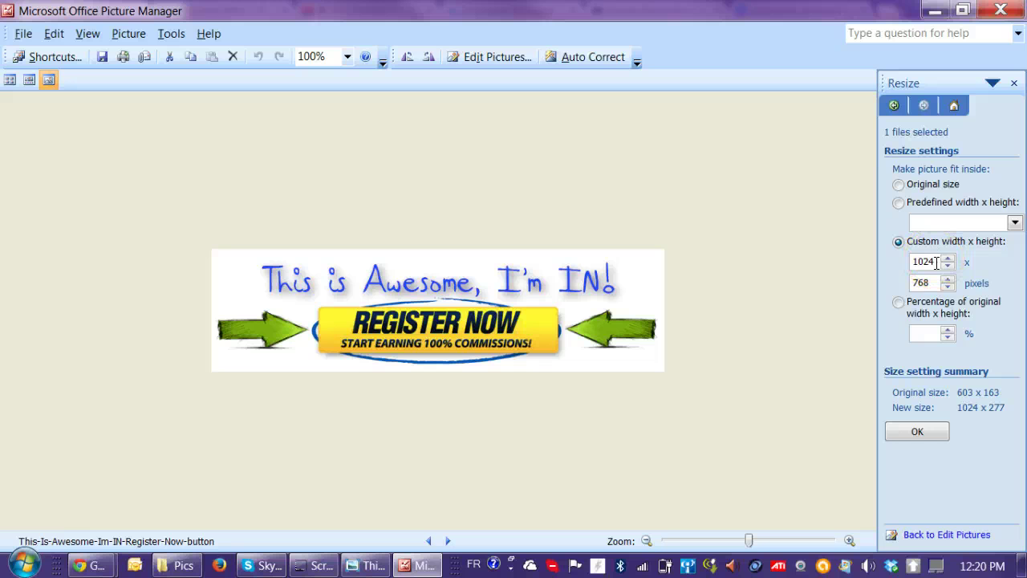
pyautogui.click(925, 262)
pyautogui.click(898, 203)
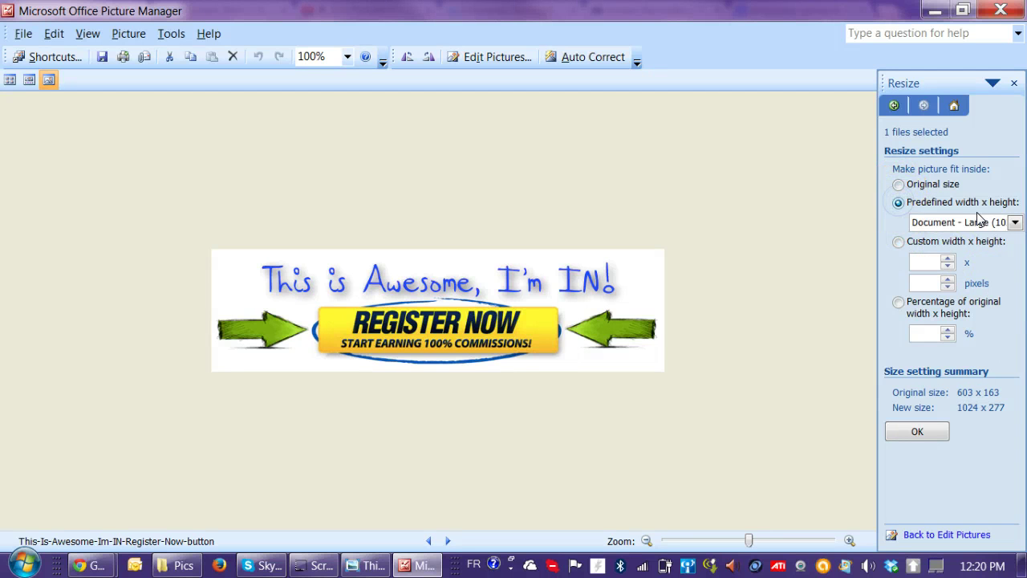
pyautogui.click(1015, 224)
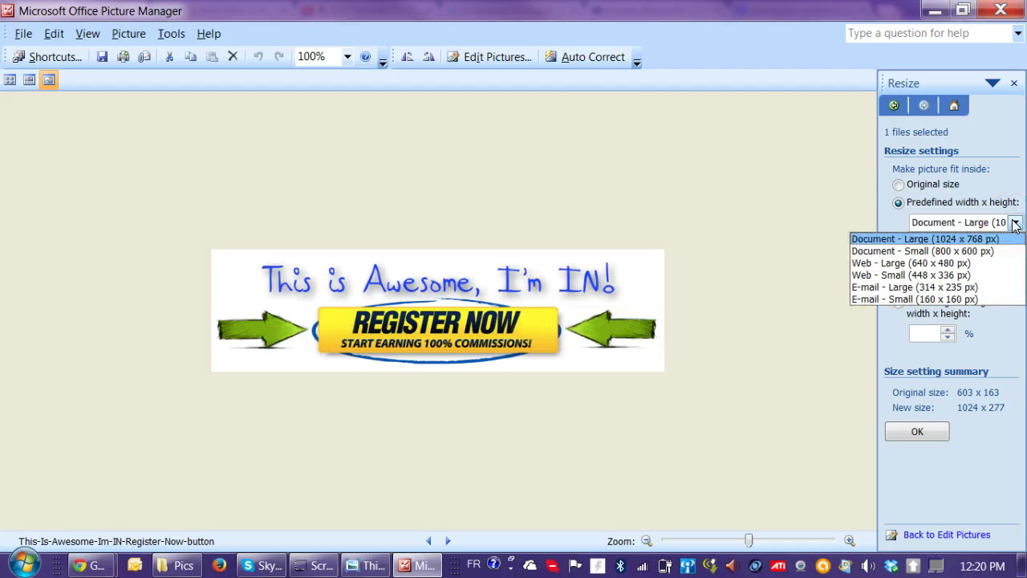
pyautogui.click(1015, 224)
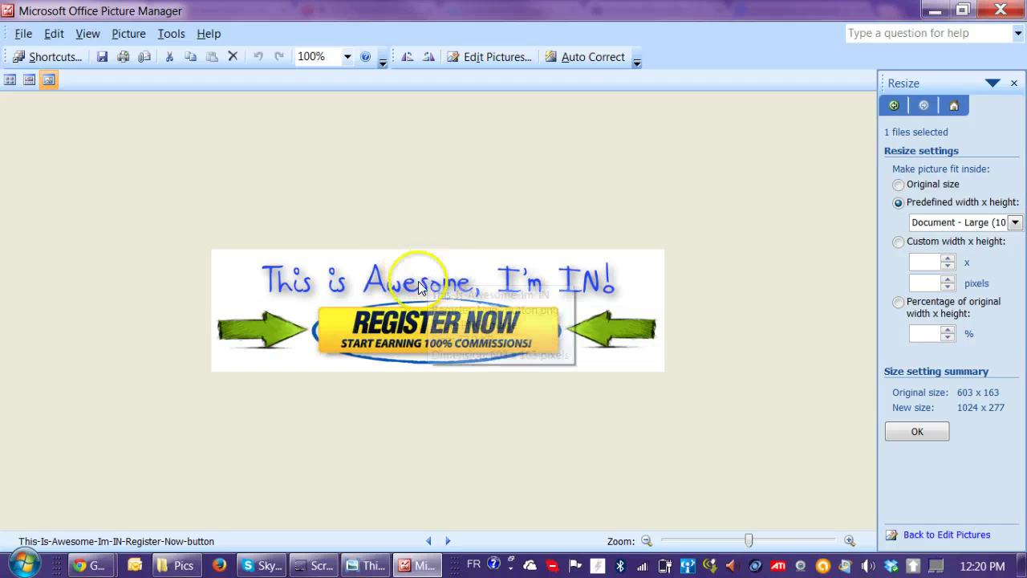
pyautogui.moveTo(665, 344)
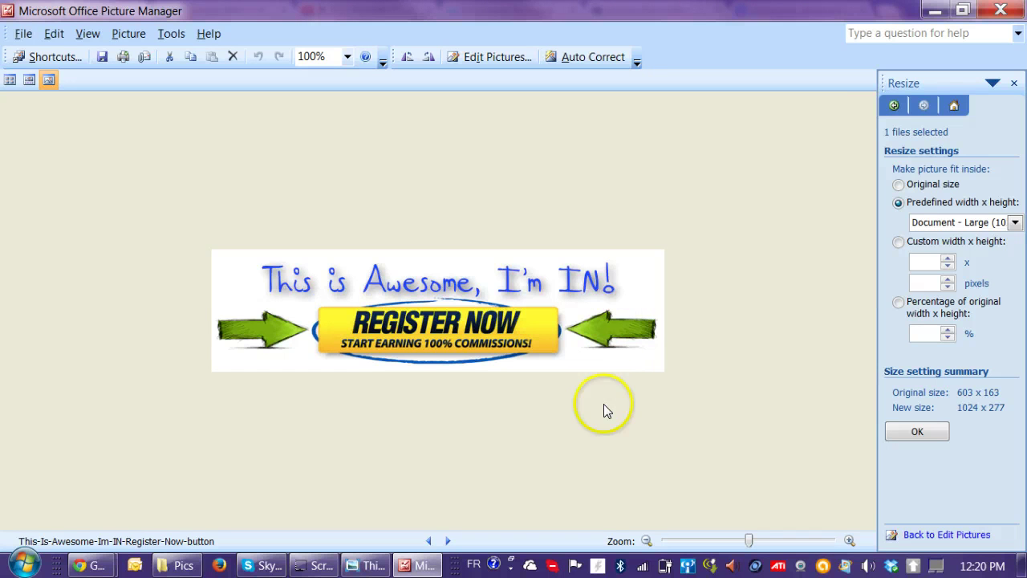
# Try resizing the button image to 160% of its original size, and close Picture Manager without saving
pyautogui.click(899, 302)
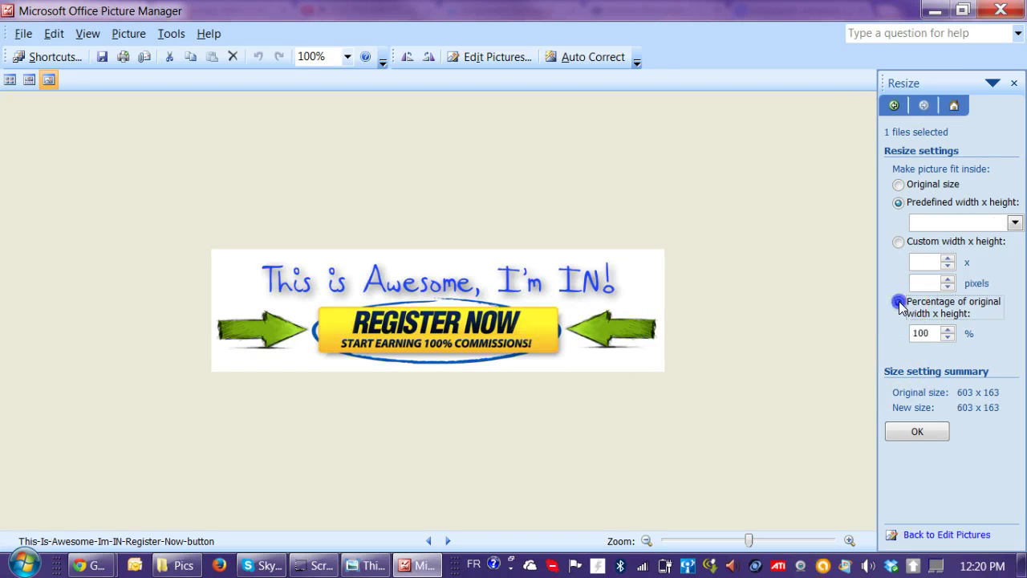
pyautogui.click(947, 329)
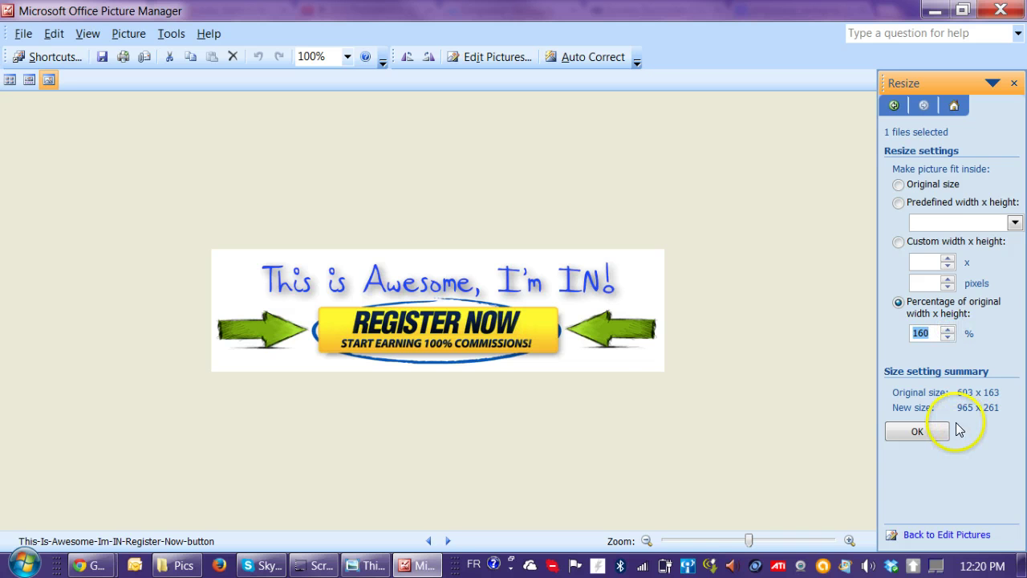
pyautogui.click(924, 431)
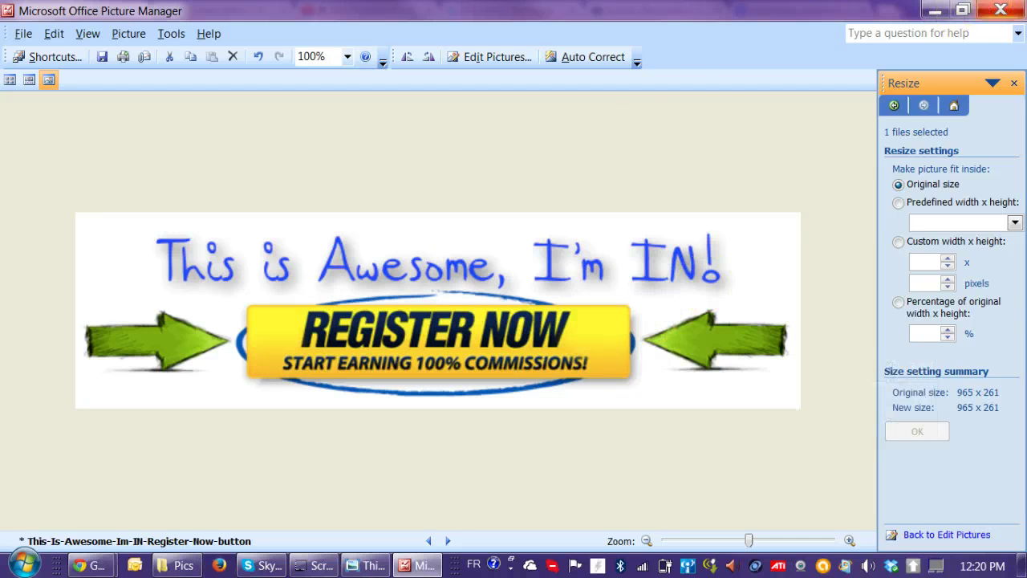
pyautogui.click(1002, 10)
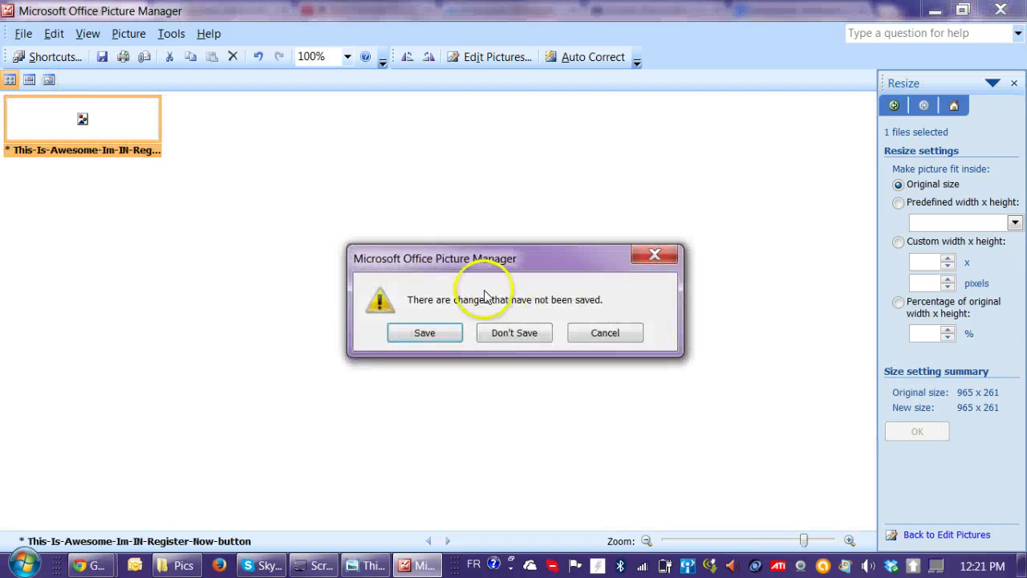
pyautogui.click(500, 337)
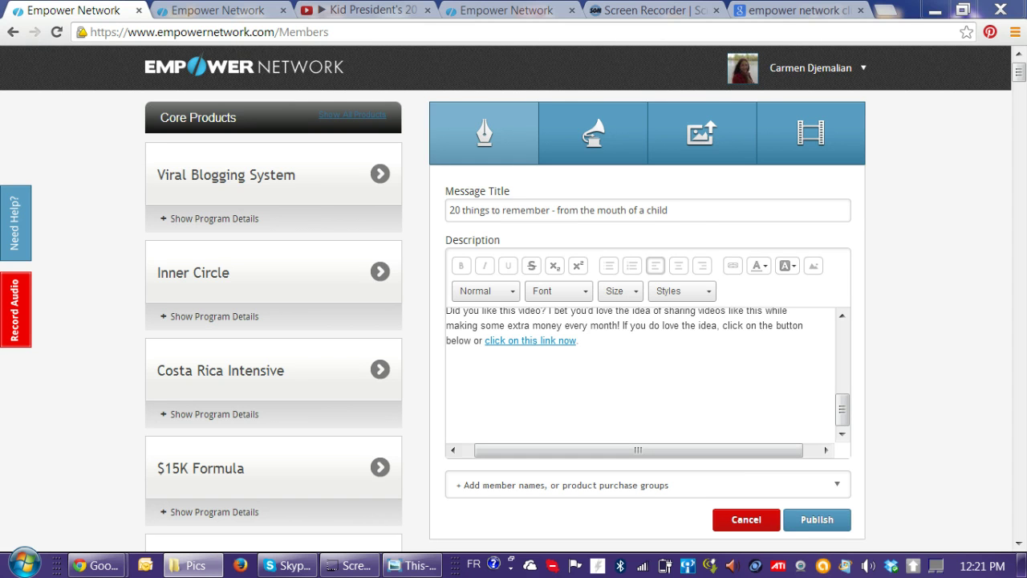
# Open the button image in Paint and extend its canvas to about 606 x 278 px
pyautogui.click(681, 238)
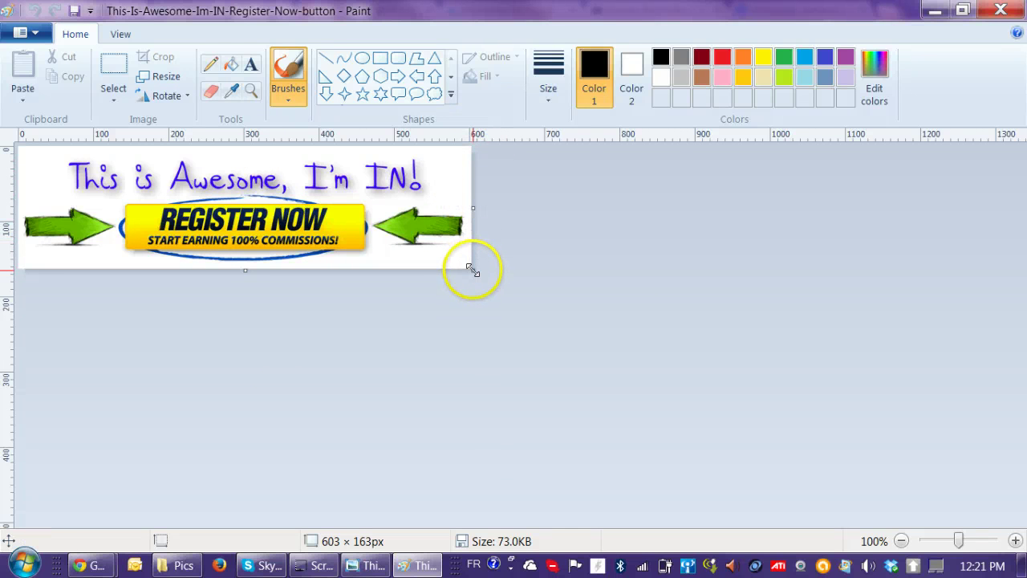
pyautogui.moveTo(473, 271); pyautogui.dragTo(496, 356)
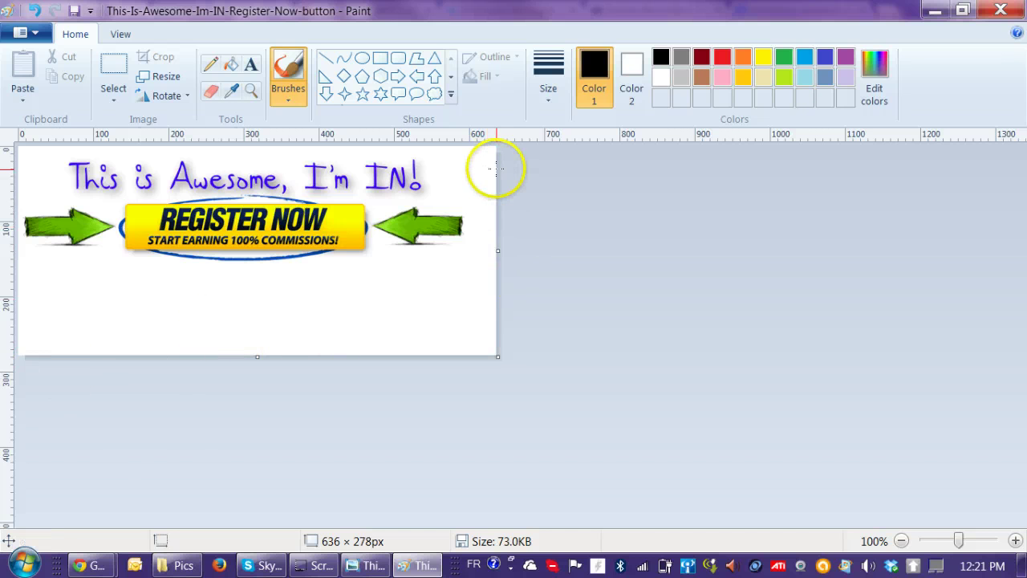
pyautogui.moveTo(501, 248); pyautogui.dragTo(473, 250)
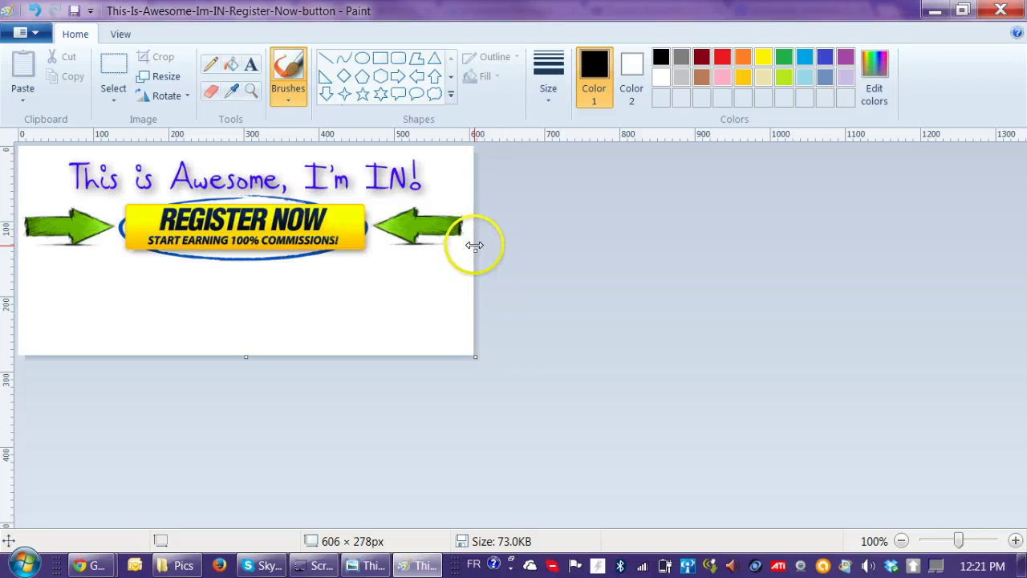
# Select the button artwork, move it slightly down on the canvas, save the image and close Paint
pyautogui.click(115, 62)
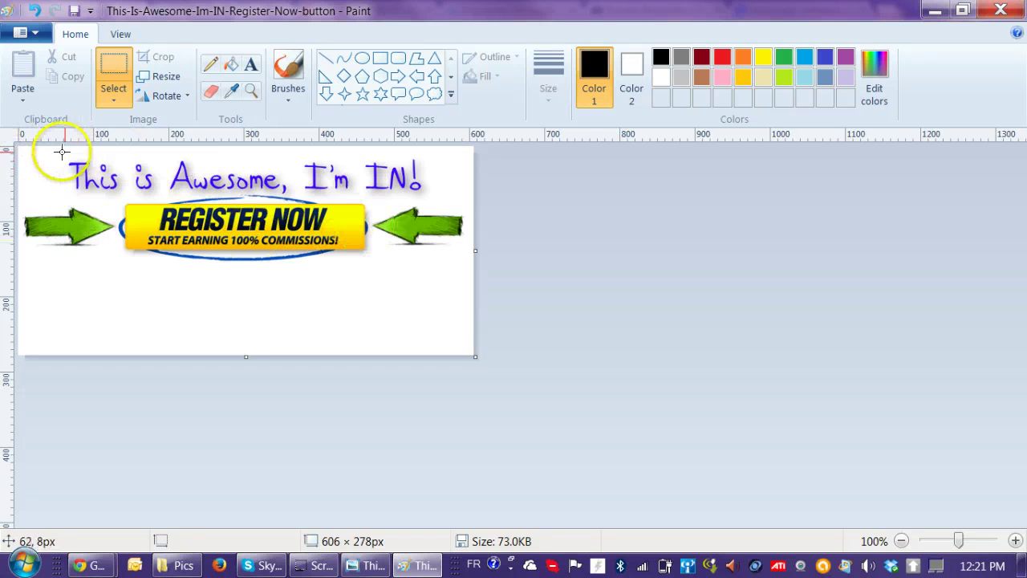
pyautogui.moveTo(21, 150); pyautogui.dragTo(466, 275)
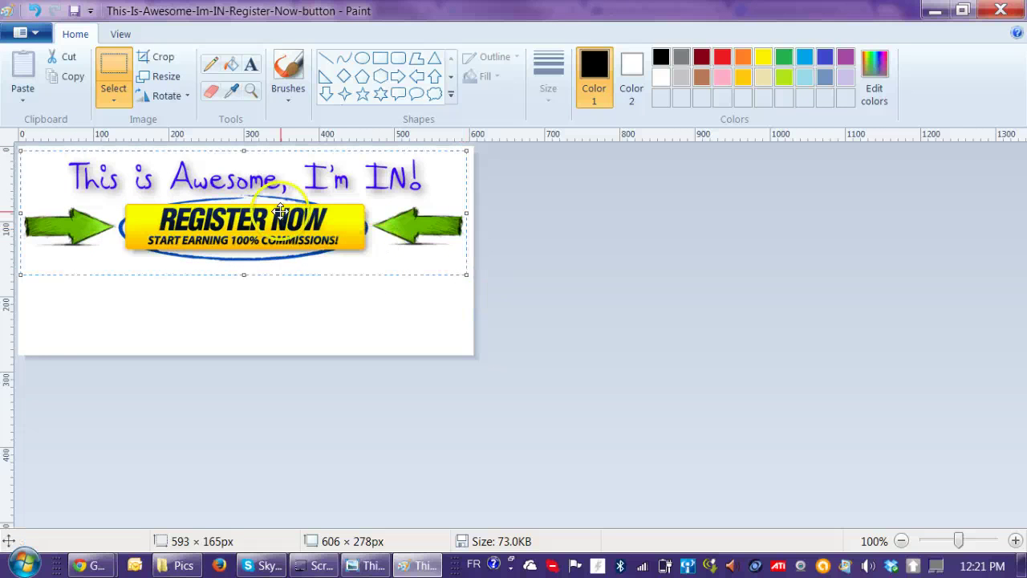
pyautogui.moveTo(283, 210)
pyautogui.mouseDown()
pyautogui.moveTo(277, 256)
pyautogui.moveTo(280, 218)
pyautogui.mouseUp()
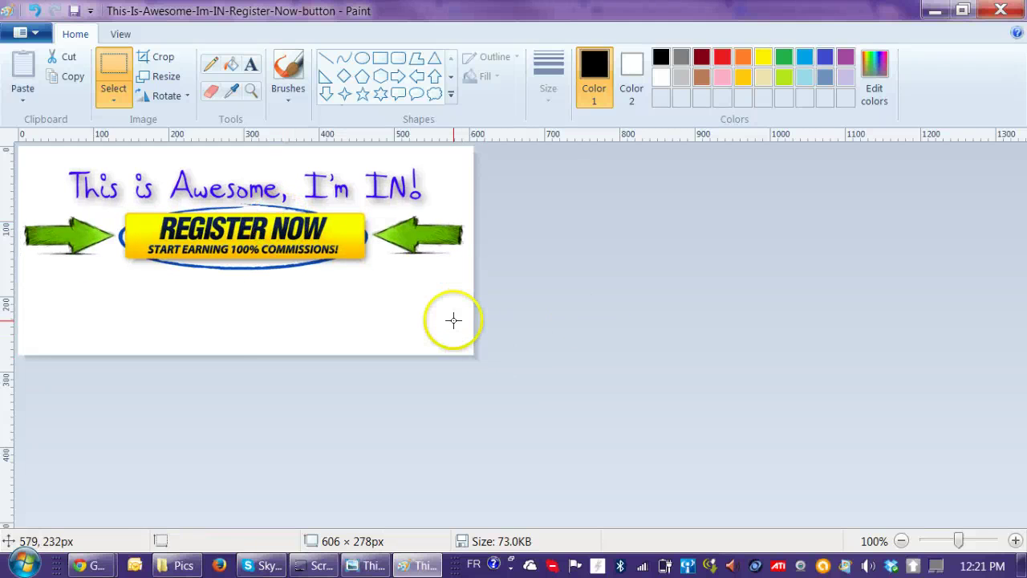
pyautogui.click(452, 318)
pyautogui.click(74, 11)
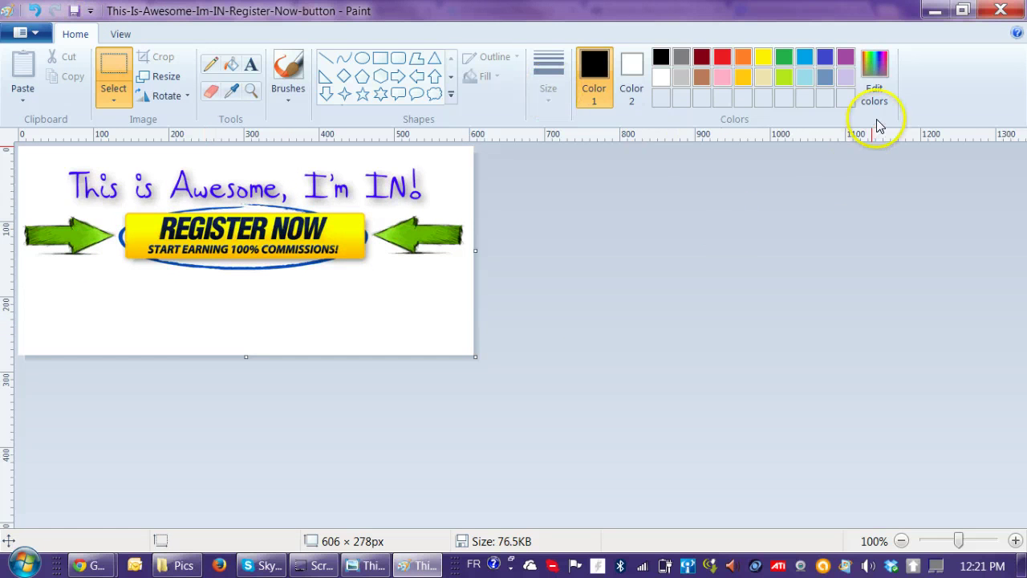
pyautogui.click(1017, 10)
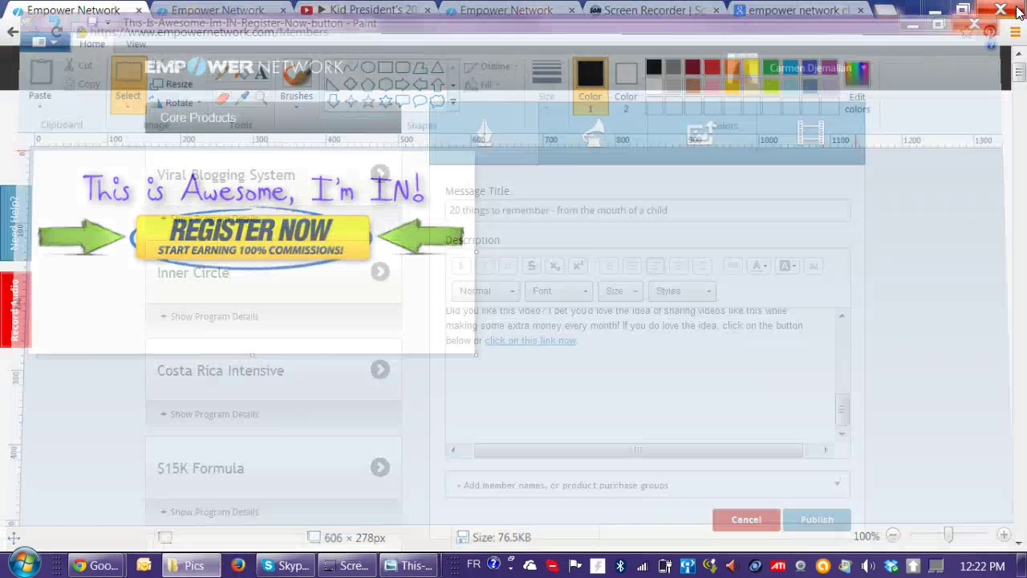
# Upload This-Is-Awesome-Im-IN-Register-Now-button from the computer's Pics folder and add it to the post as an image
pyautogui.click(813, 265)
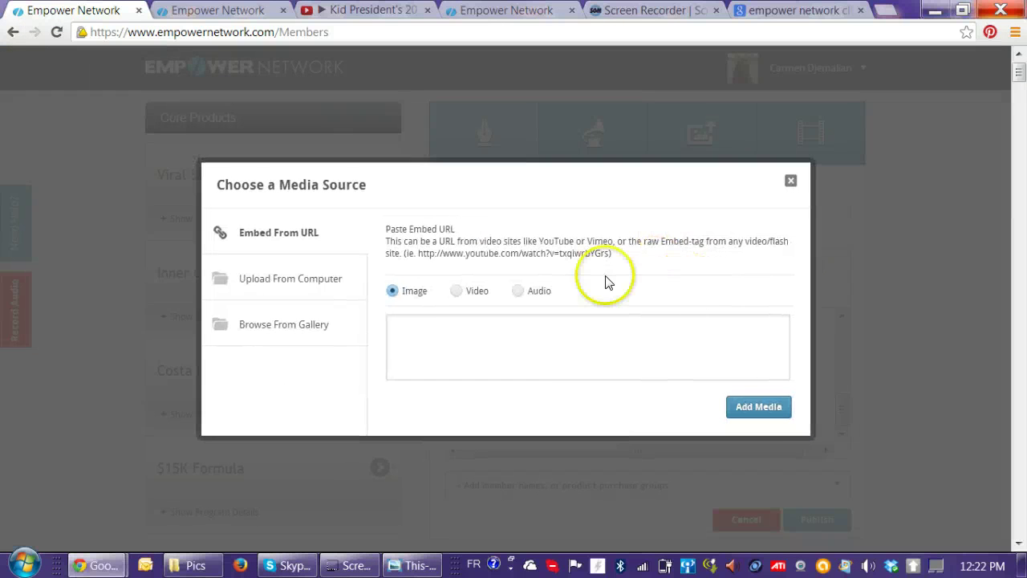
pyautogui.click(300, 288)
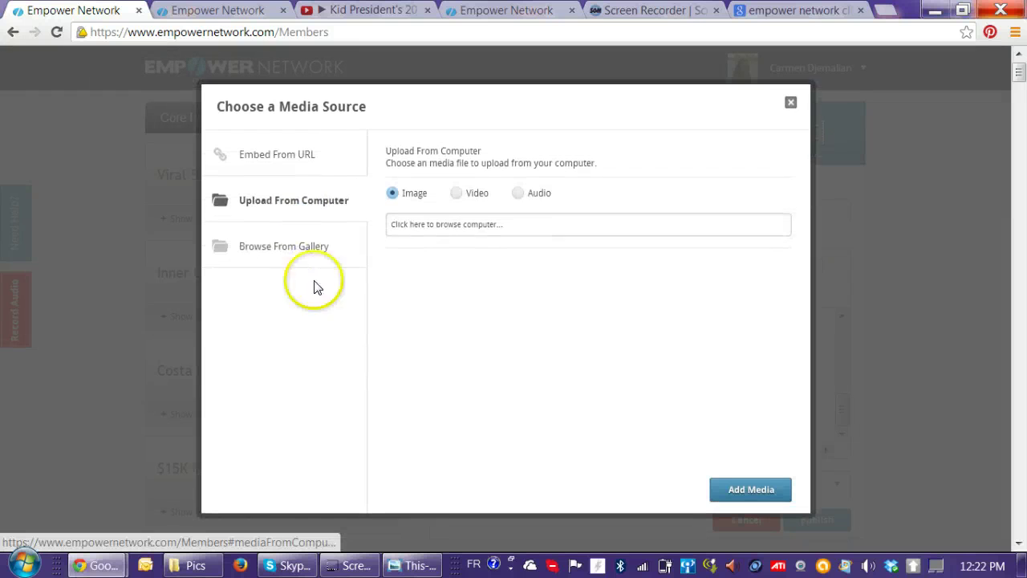
pyautogui.click(450, 231)
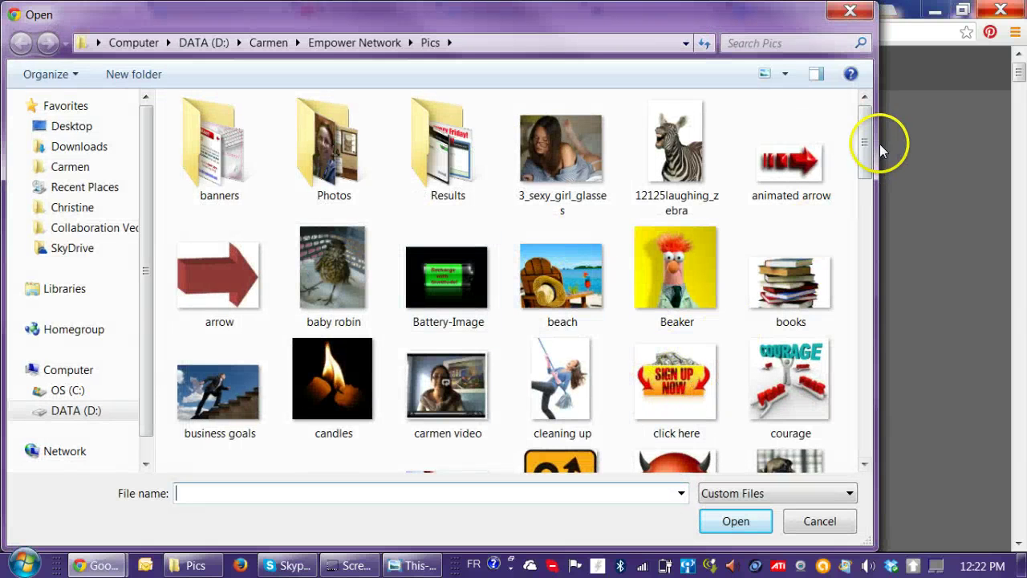
pyautogui.moveTo(867, 146); pyautogui.dragTo(901, 416)
pyautogui.doubleClick(519, 385)
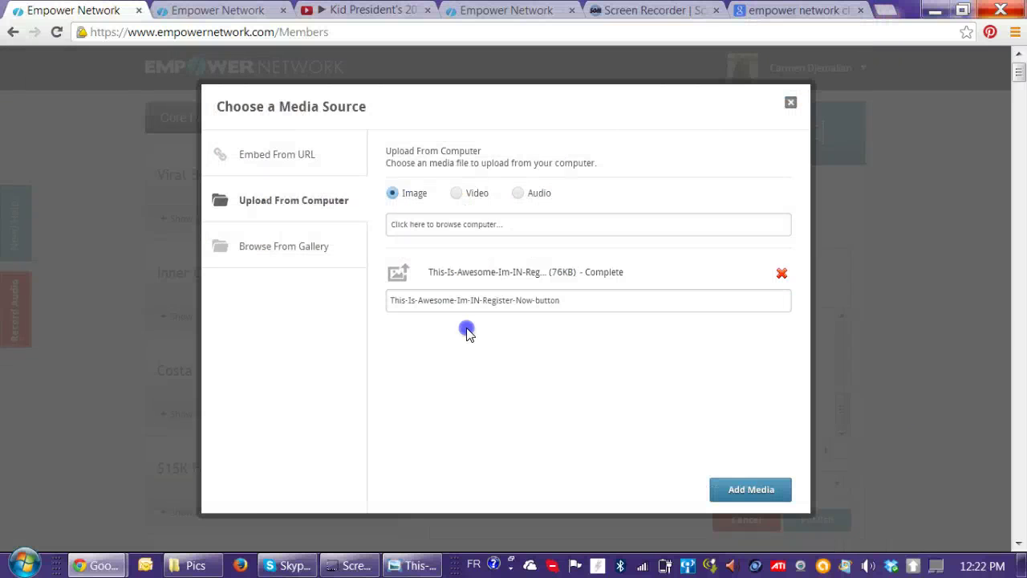
pyautogui.click(759, 495)
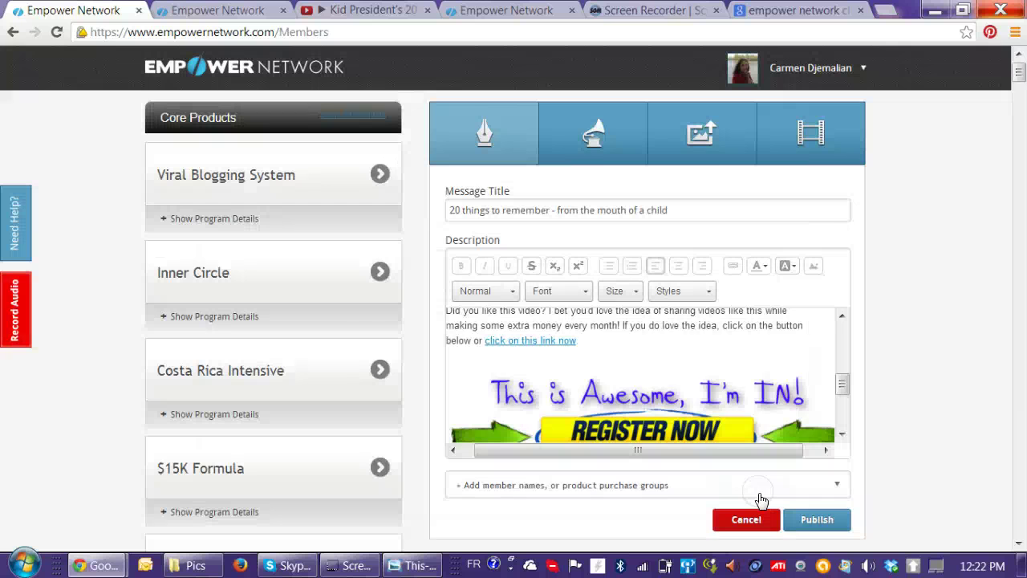
# Select the post content containing the Register Now button image and start inserting a link on it
pyautogui.click(772, 436)
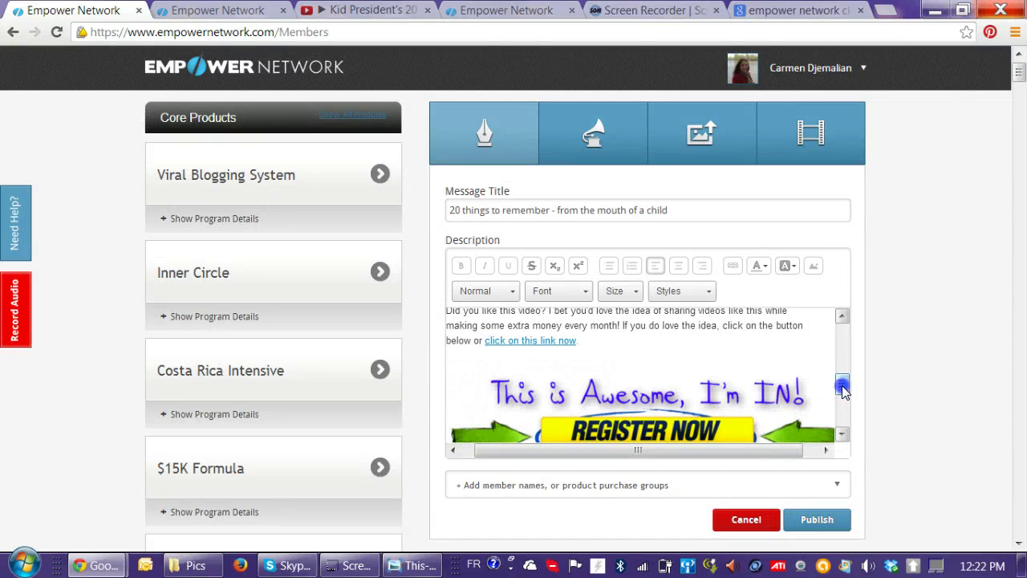
pyautogui.moveTo(842, 390)
pyautogui.mouseDown()
pyautogui.moveTo(844, 402)
pyautogui.moveTo(853, 385)
pyautogui.mouseUp()
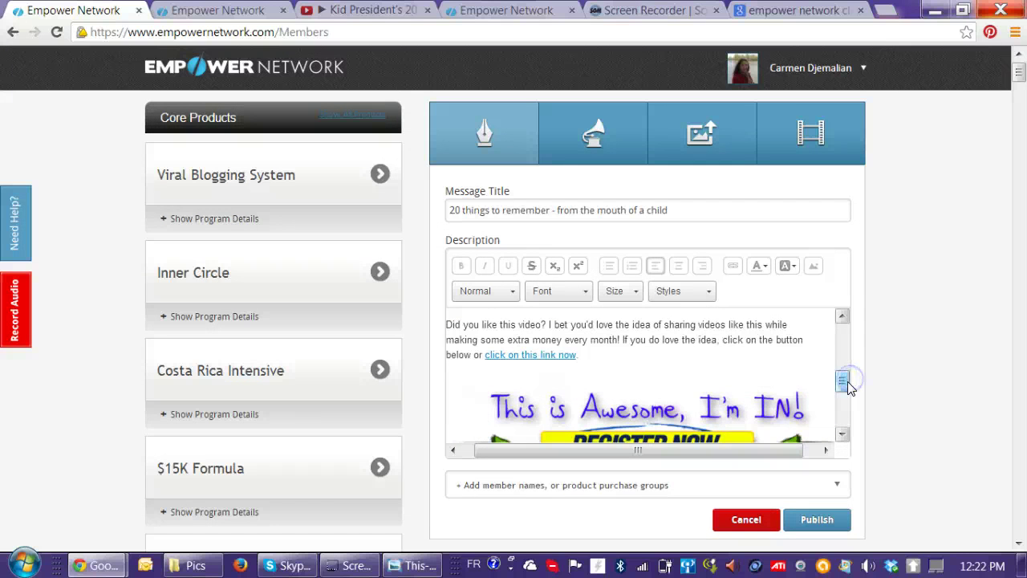
pyautogui.scroll(-1, 841, 381)
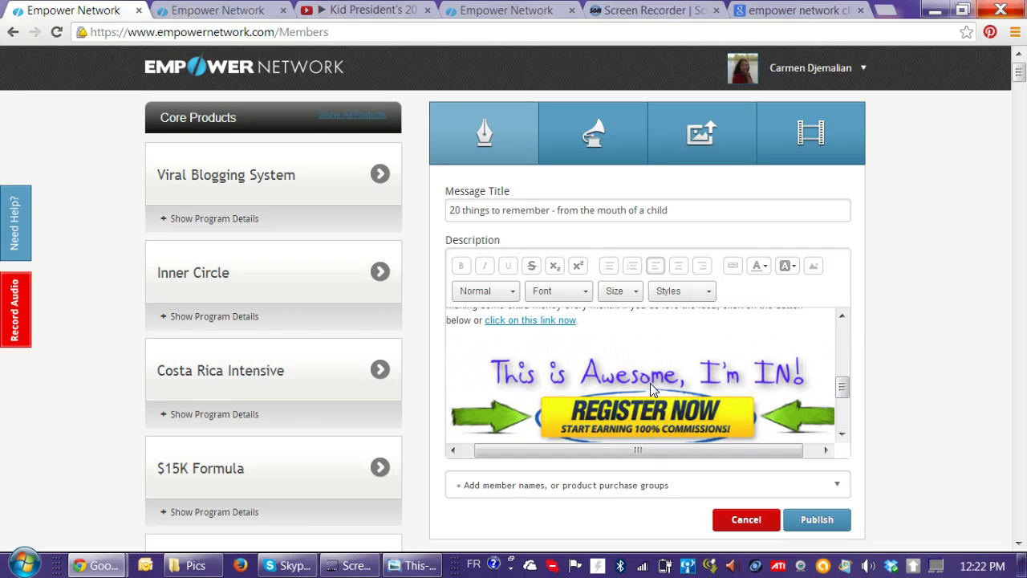
pyautogui.moveTo(842, 390); pyautogui.dragTo(842, 396)
pyautogui.hotkey('ctrl', 'a')
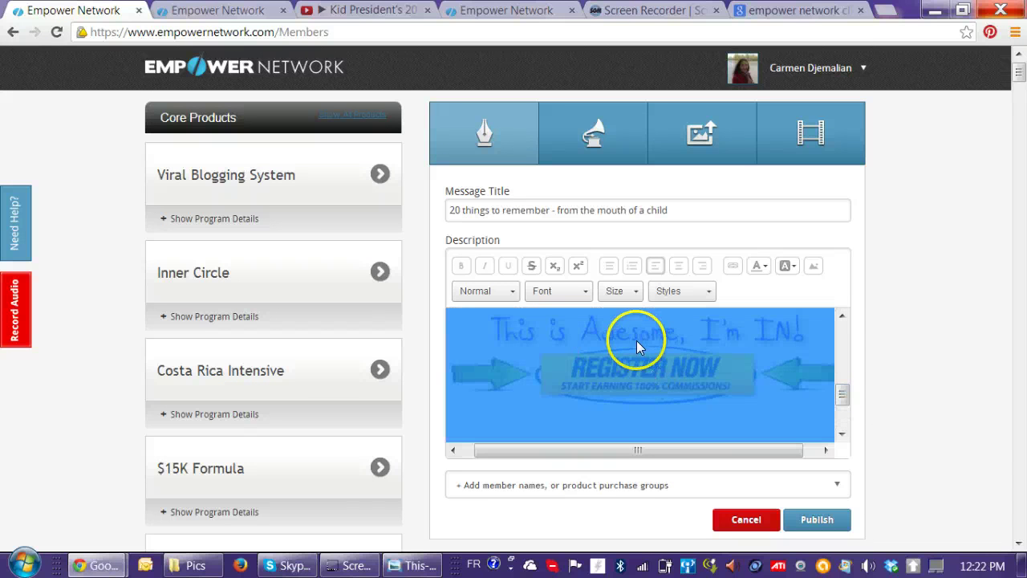
pyautogui.click(737, 266)
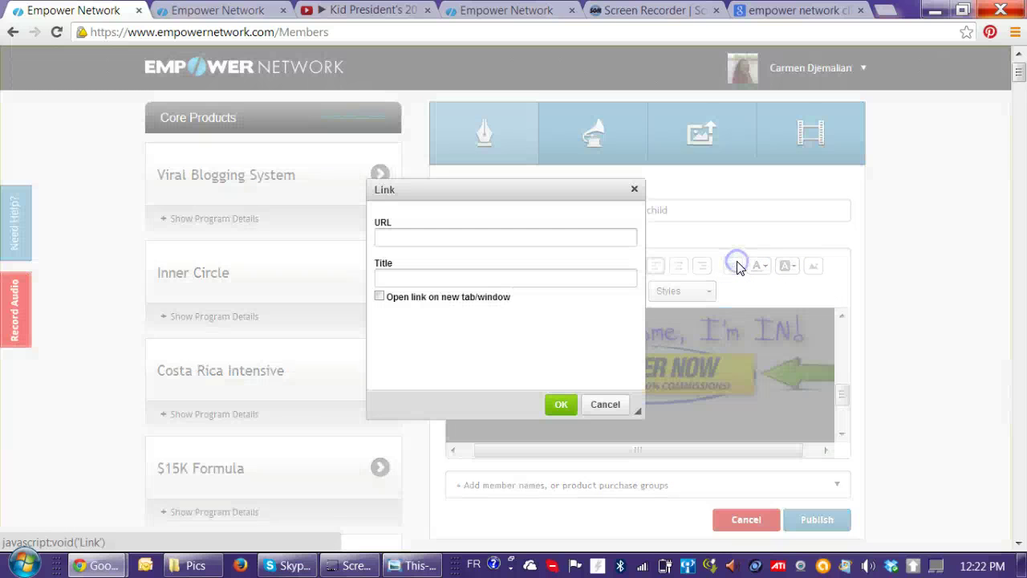
# Copy the join page's URL from its browser tab and return to the post's link settings
pyautogui.click(498, 9)
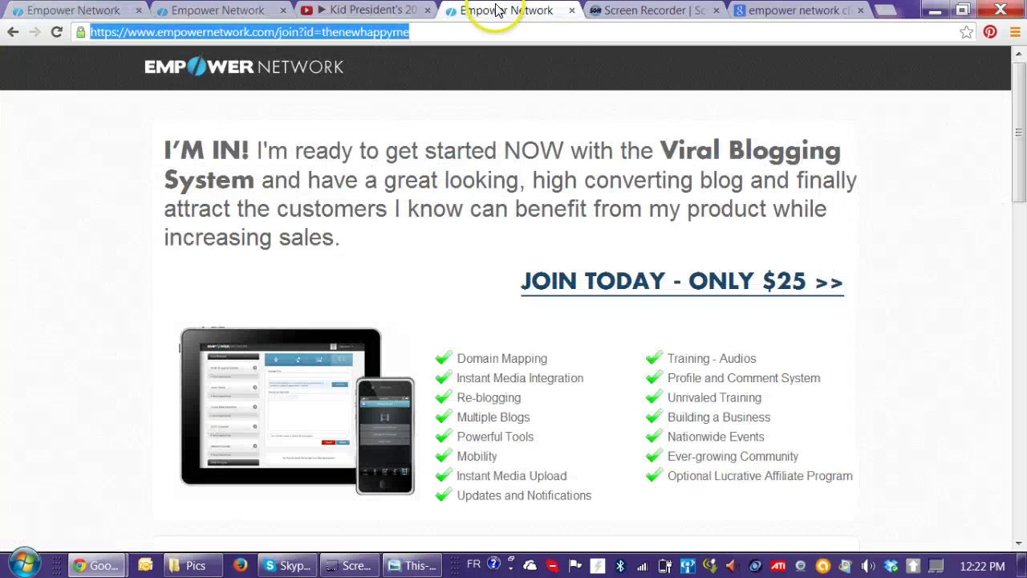
pyautogui.rightClick(306, 34)
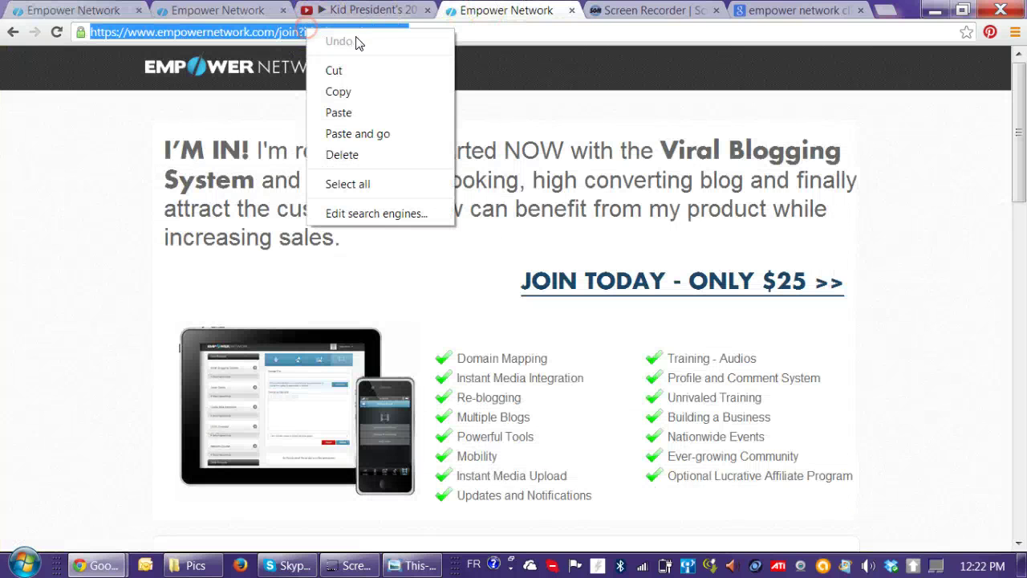
pyautogui.click(347, 90)
pyautogui.click(36, 10)
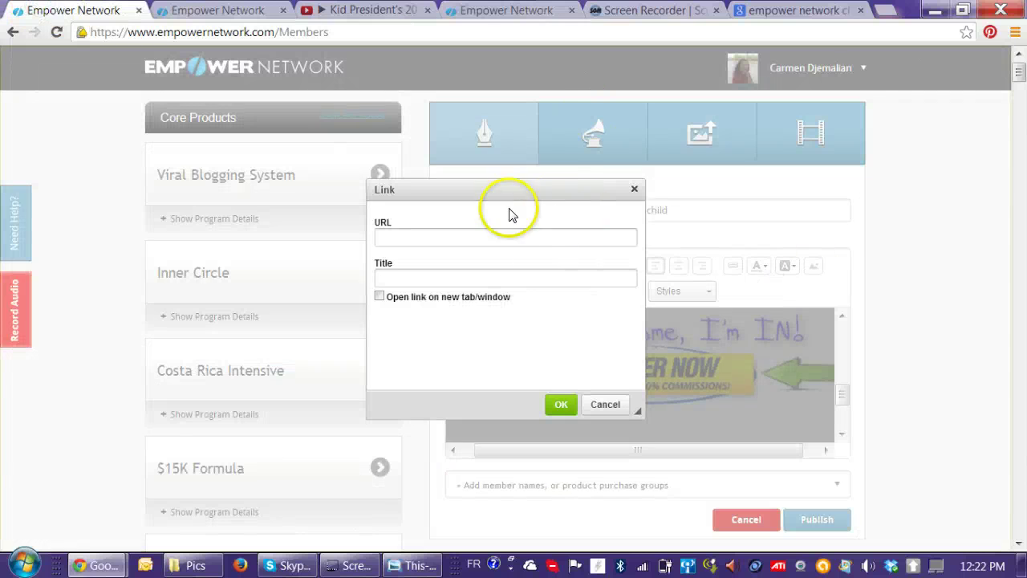
# Link the selected Register Now content to the copied join page URL, set to open in a new tab/window
pyautogui.click(508, 236)
pyautogui.hotkey('ctrl', 'v')
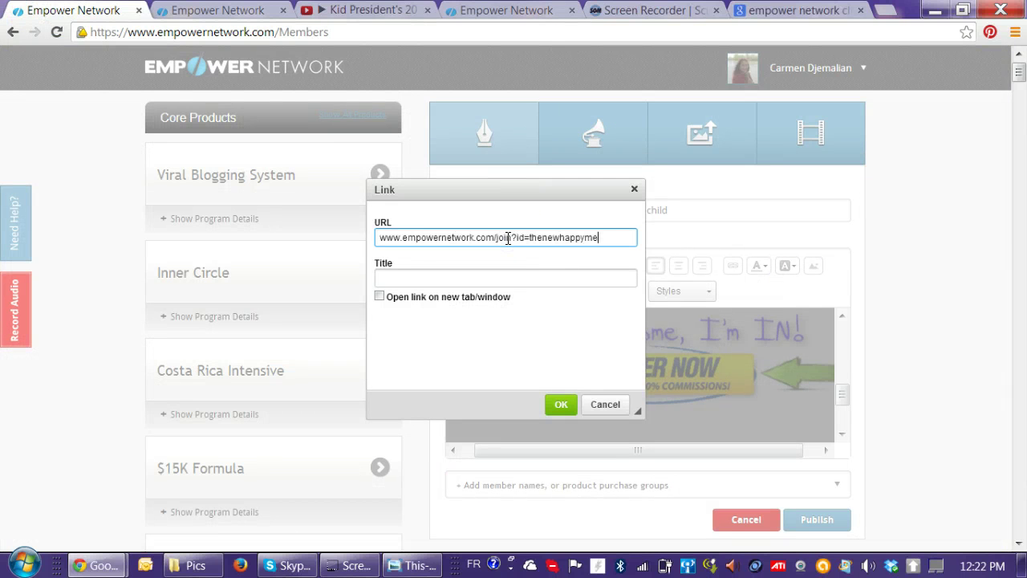
pyautogui.click(380, 296)
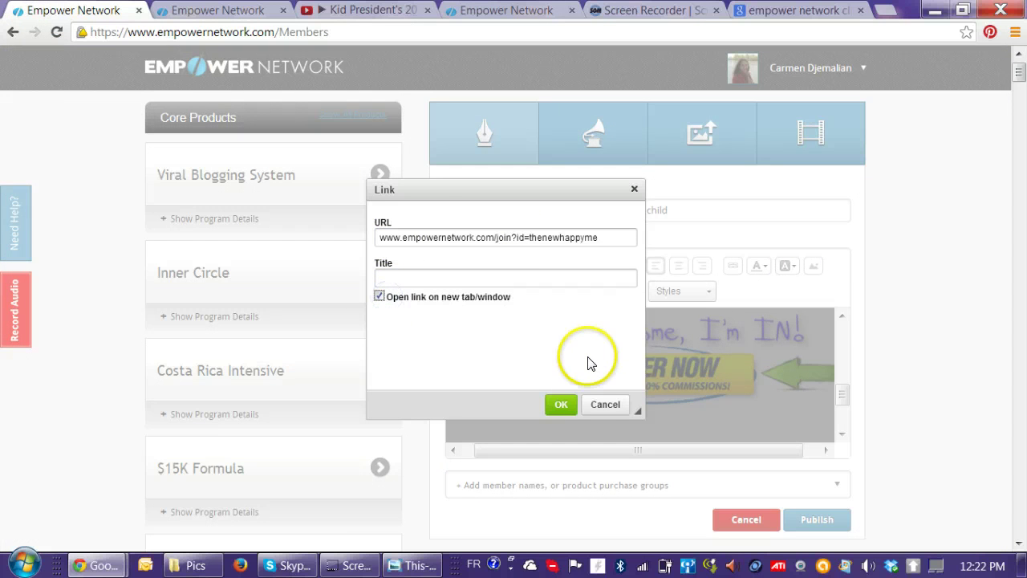
pyautogui.click(556, 403)
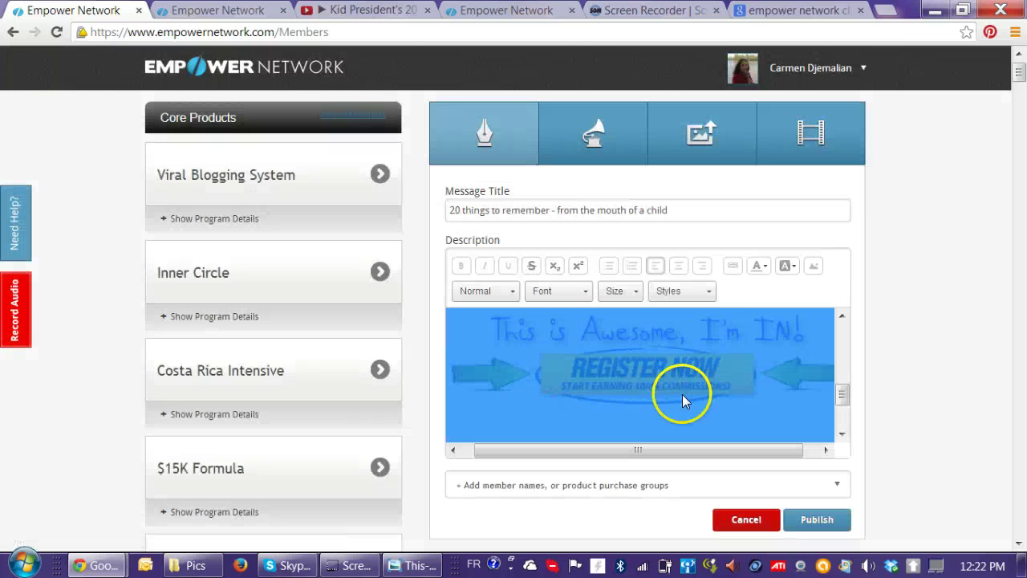
# Set the post's audience to Public Blog and choose My Empower Network Blog as the destination blog
pyautogui.click(843, 435)
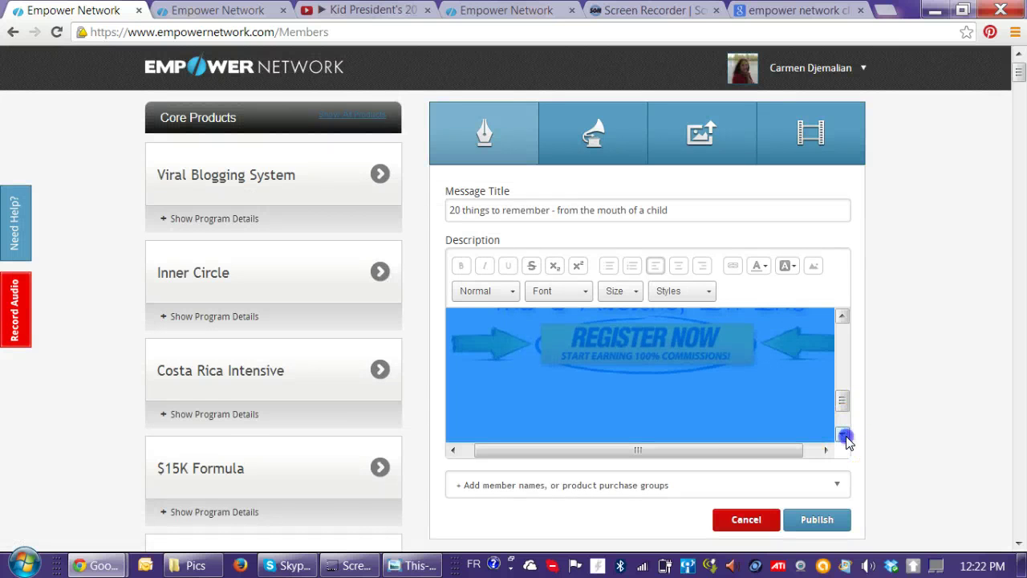
pyautogui.scroll(-2, 847, 440)
pyautogui.click(535, 345)
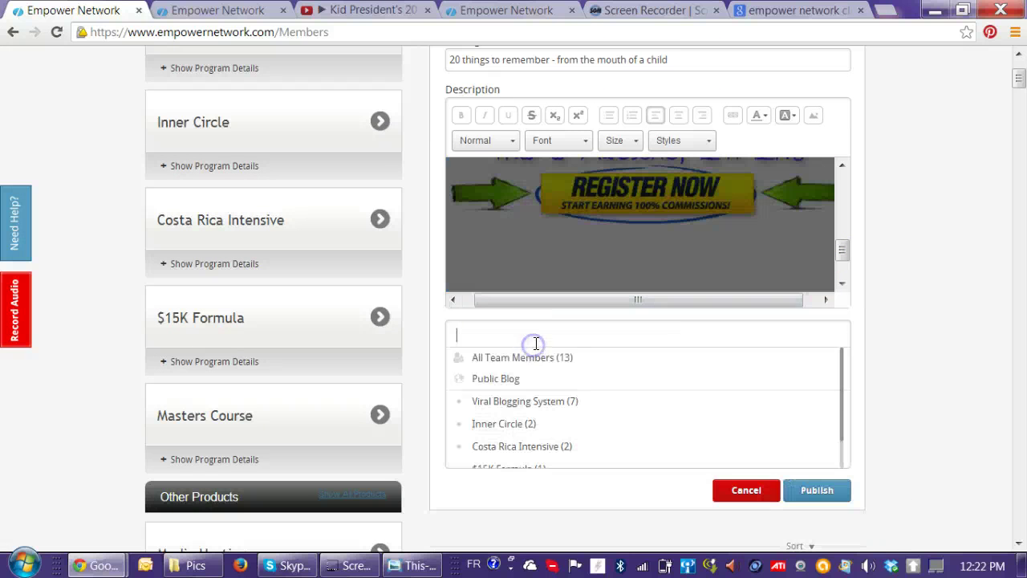
pyautogui.click(518, 380)
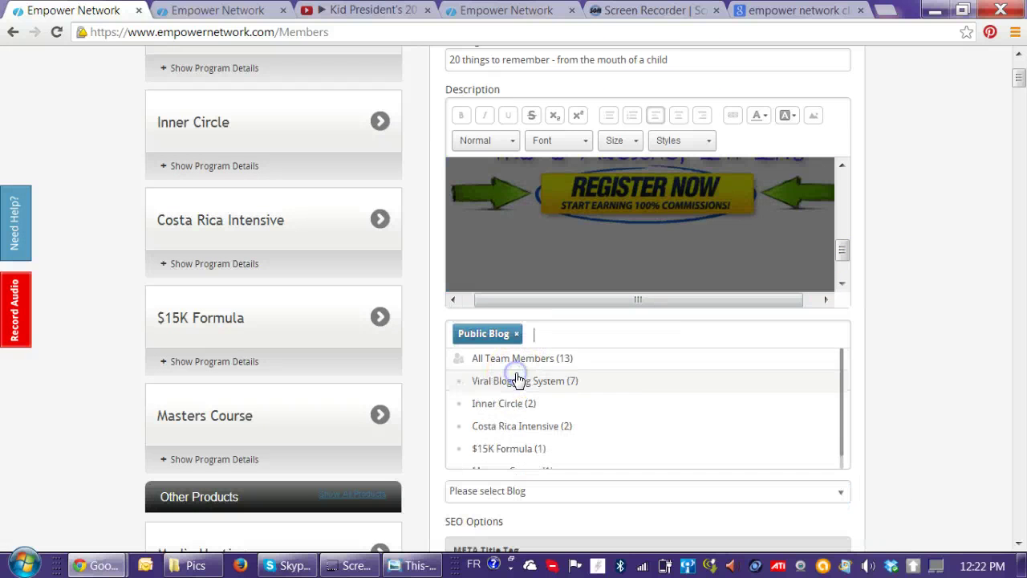
pyautogui.click(863, 341)
pyautogui.click(518, 372)
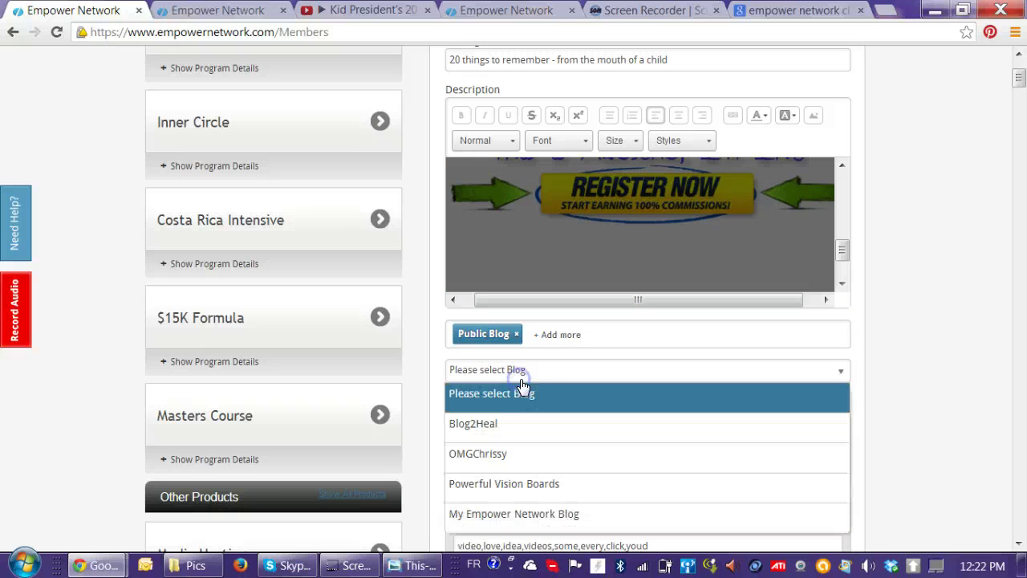
pyautogui.click(520, 521)
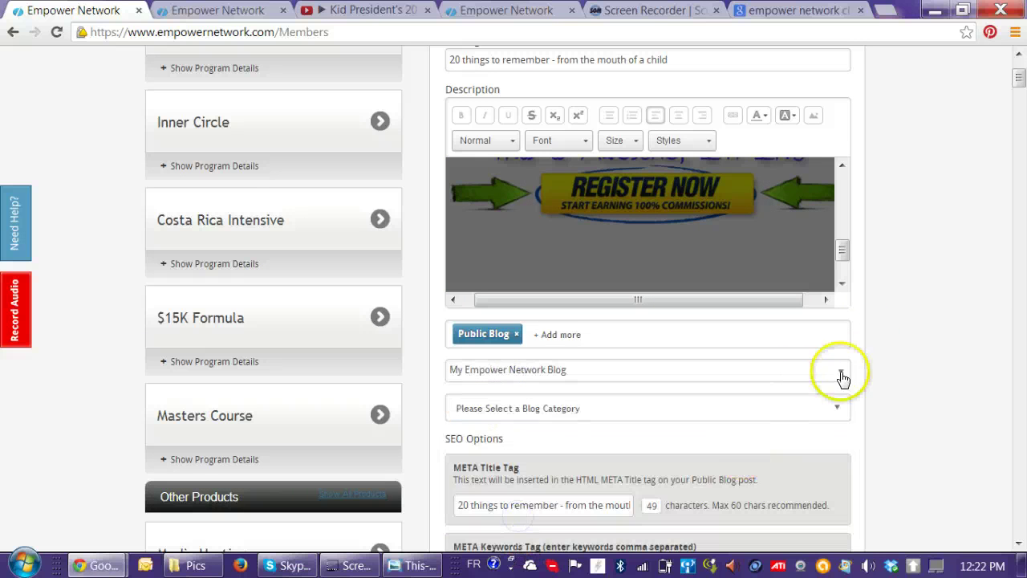
# Assign the post to the Fun Stuff blog category
pyautogui.scroll(-2, 861, 370)
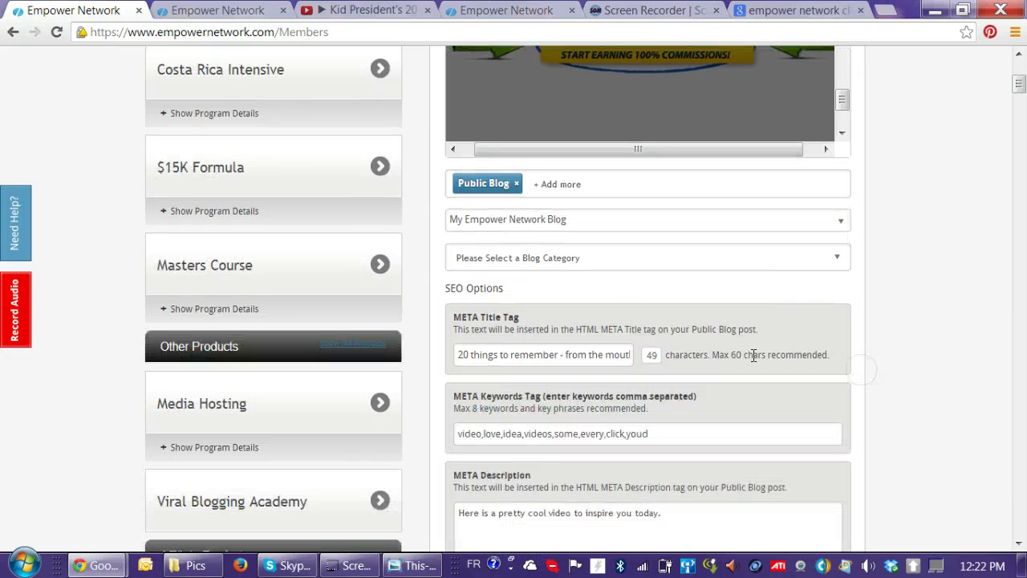
pyautogui.click(610, 258)
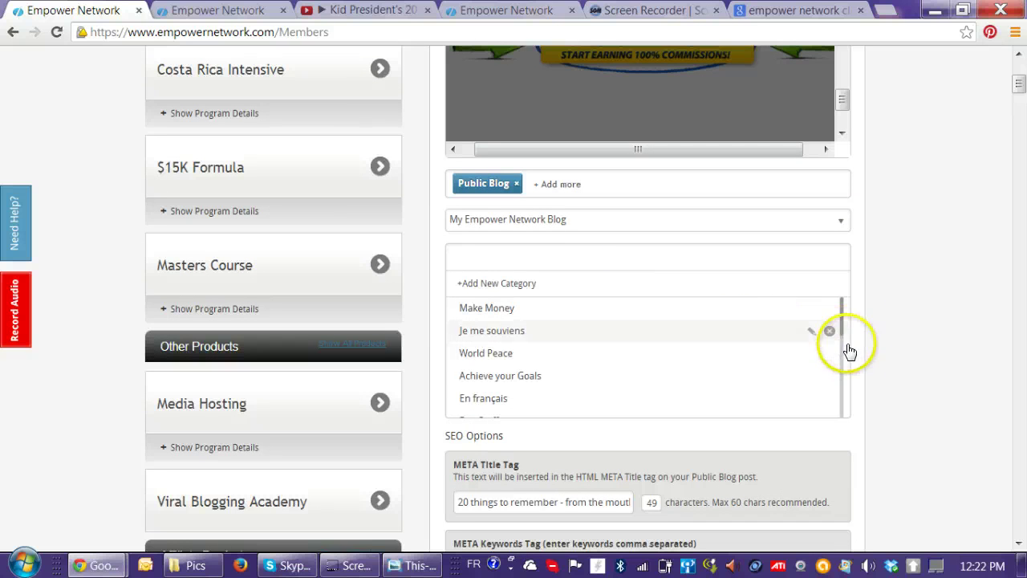
pyautogui.scroll(-1, 615, 373)
pyautogui.click(476, 374)
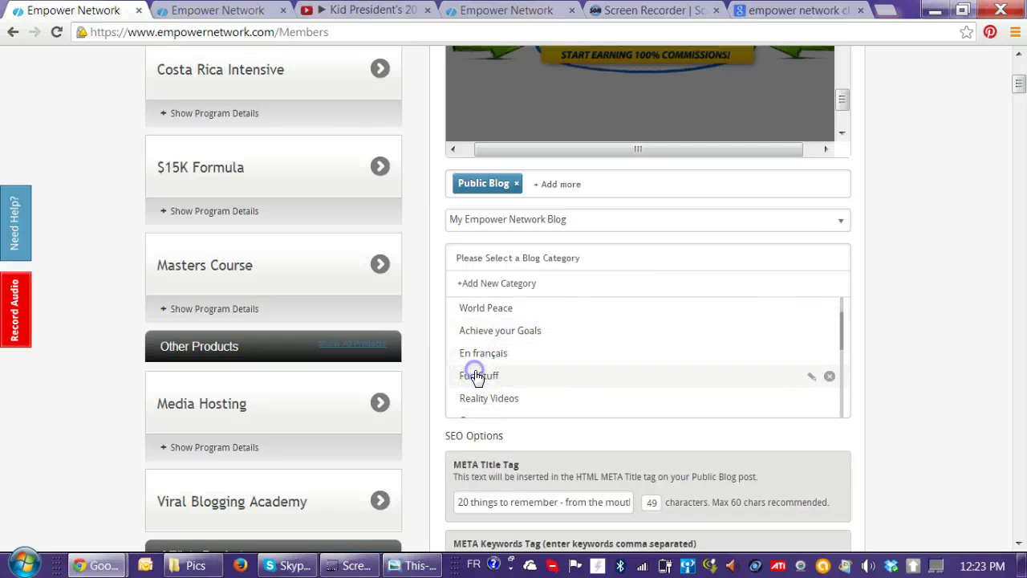
pyautogui.click(857, 275)
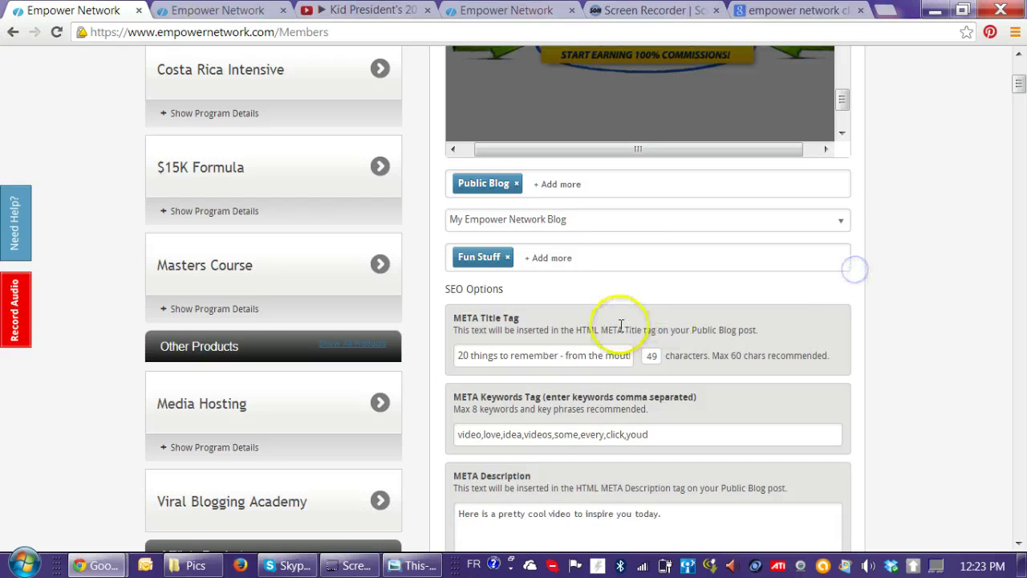
# Trim the META Description to "Here is a pretty cool video to inspire you today." and publish the post
pyautogui.scroll(-1, 597, 386)
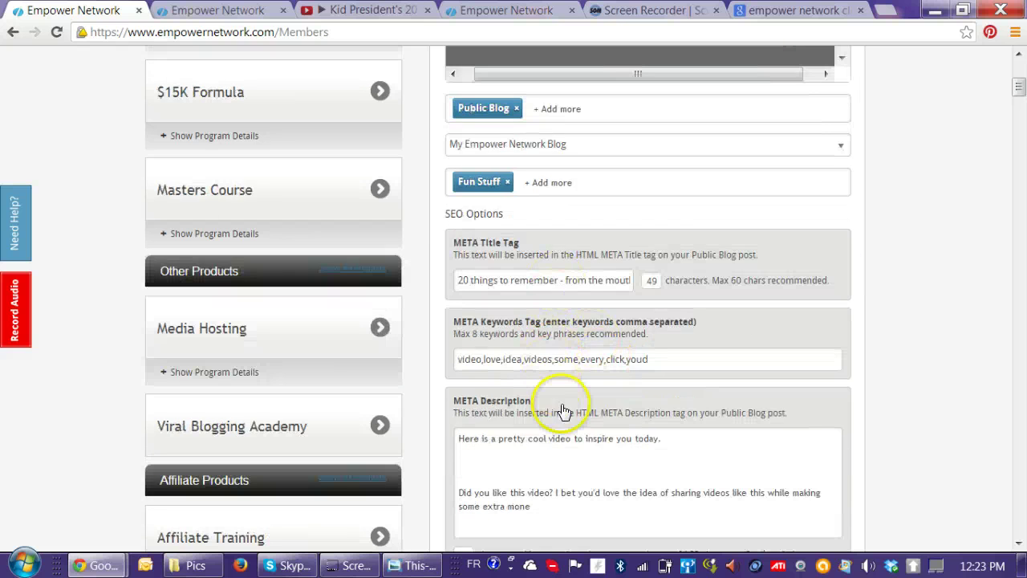
pyautogui.scroll(-1, 562, 406)
pyautogui.moveTo(459, 390); pyautogui.dragTo(409, 381)
pyautogui.click(561, 445)
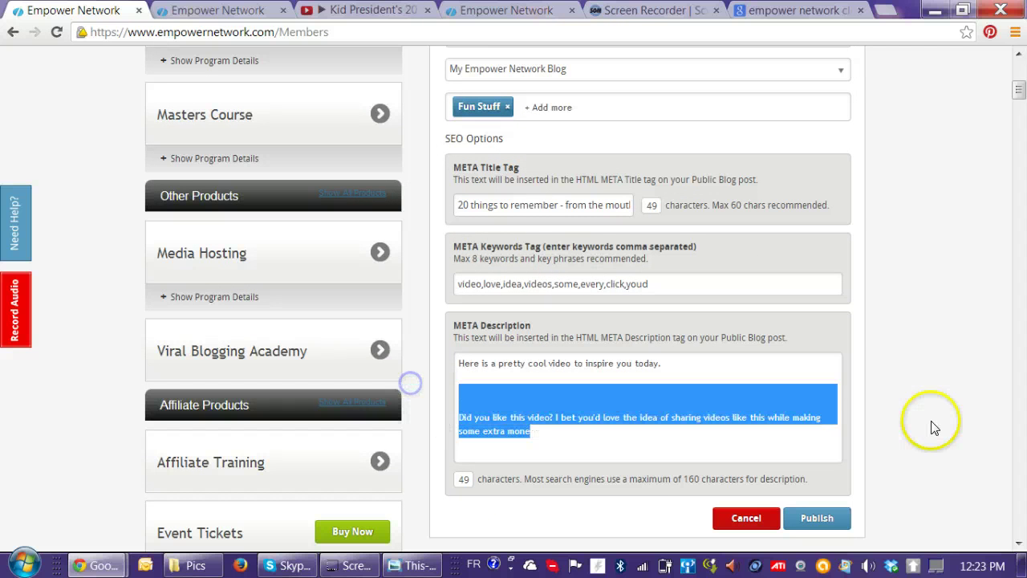
pyautogui.press('BackSpace')
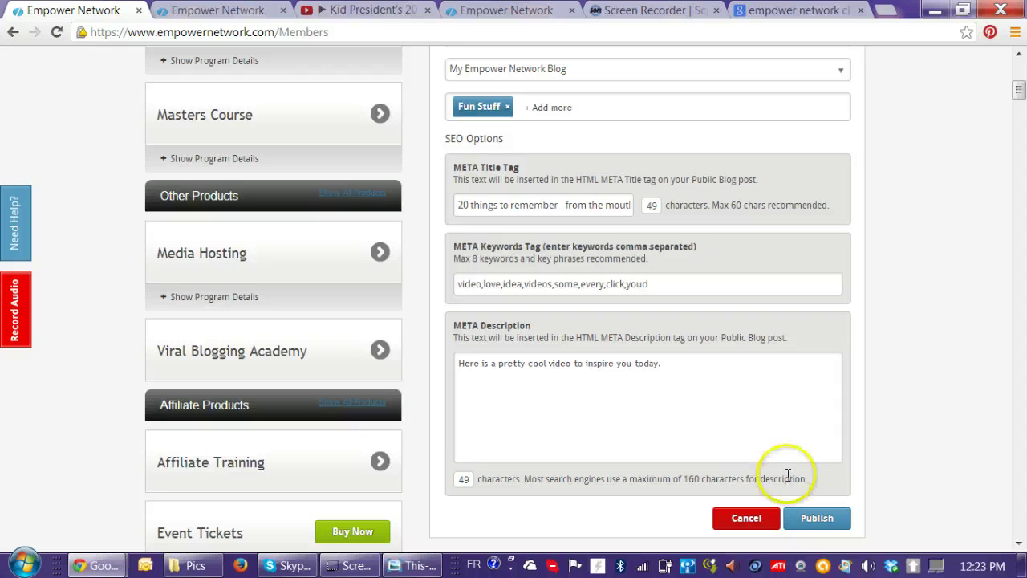
pyautogui.click(826, 522)
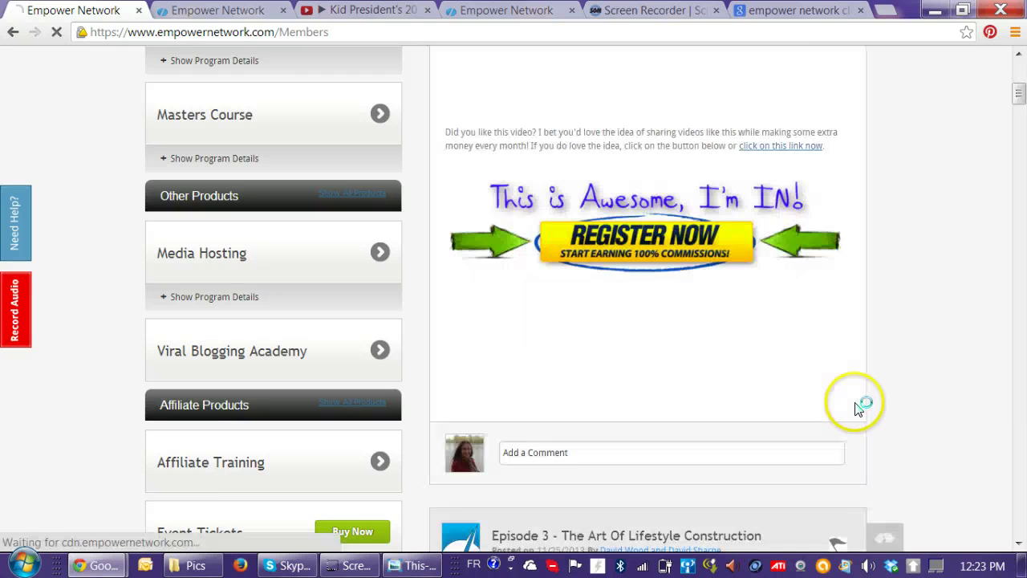
# Examine the published post's title, video, closing text and button image in the members' feed
pyautogui.scroll(3, 862, 404)
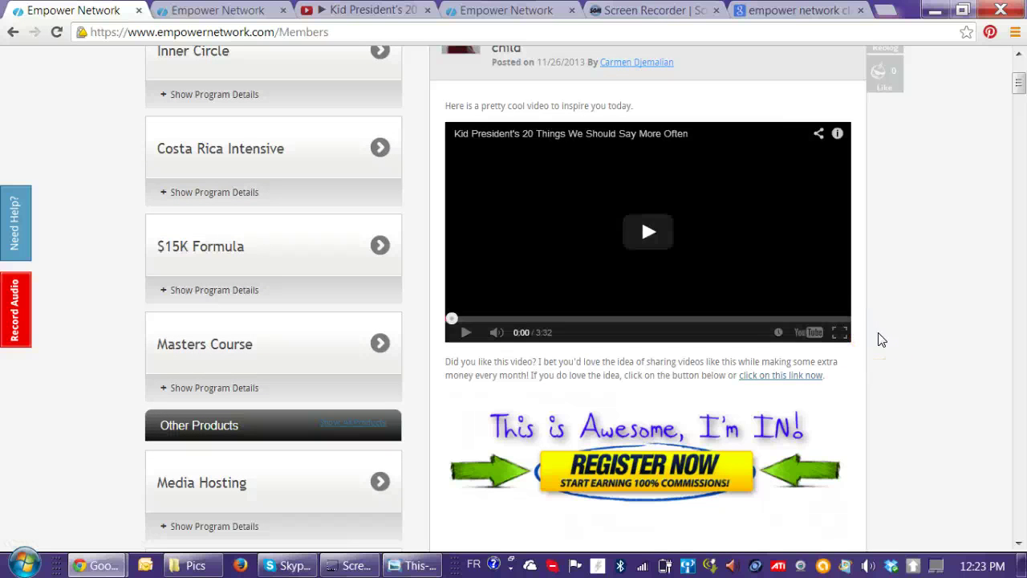
pyautogui.scroll(3, 882, 340)
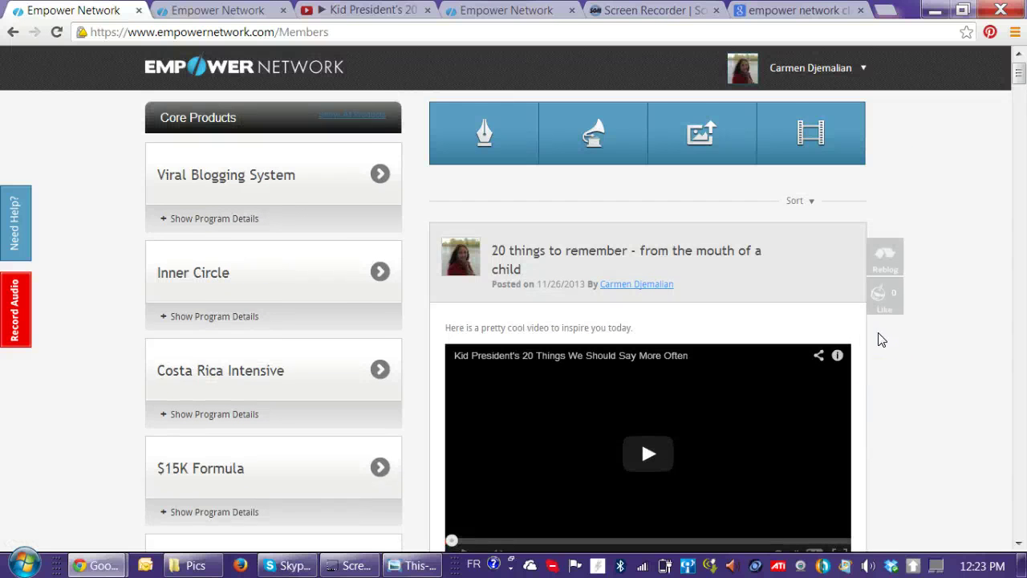
pyautogui.scroll(-5, 890, 305)
pyautogui.scroll(-3, 895, 313)
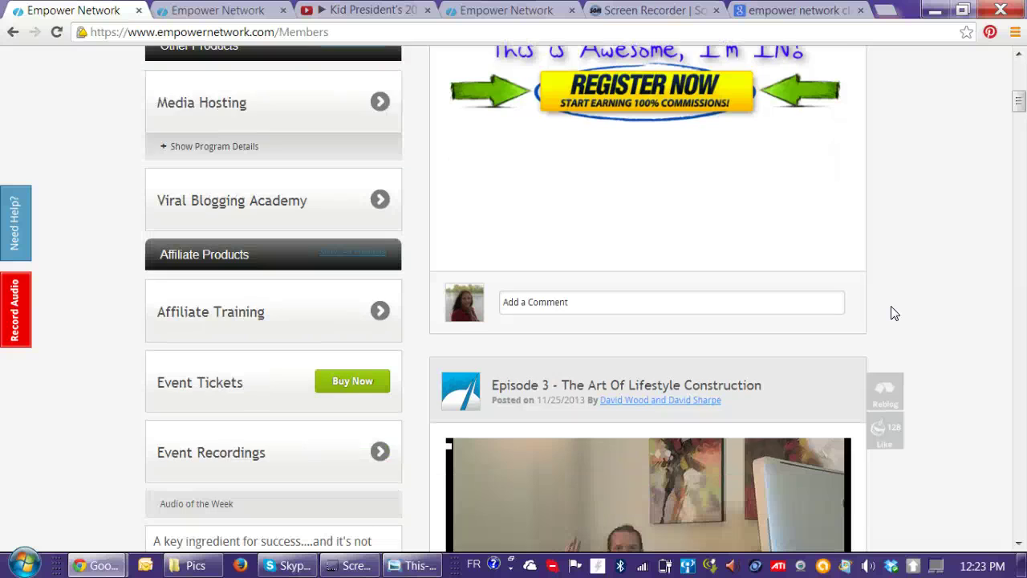
pyautogui.scroll(5, 895, 313)
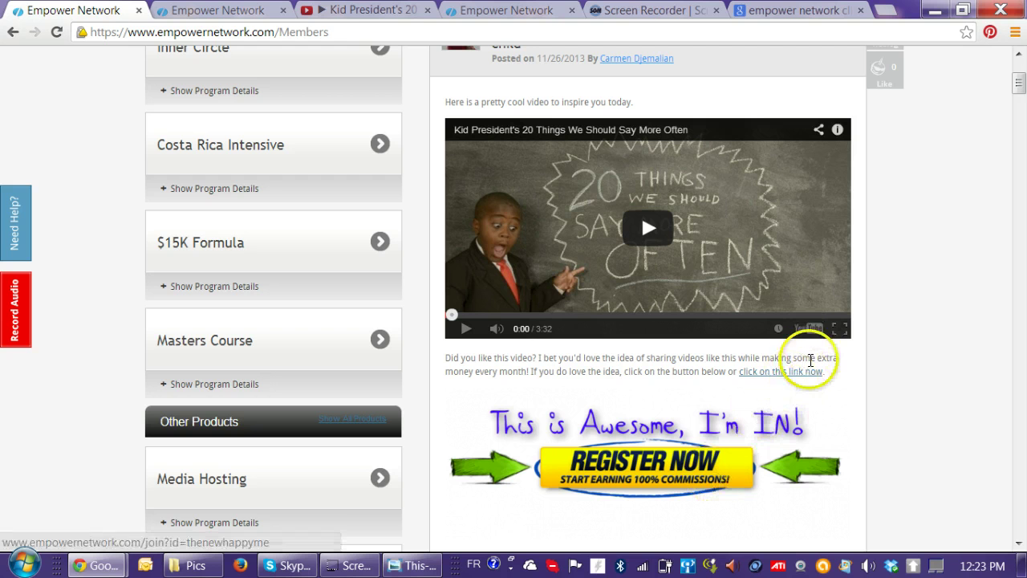
pyautogui.scroll(3, 995, 321)
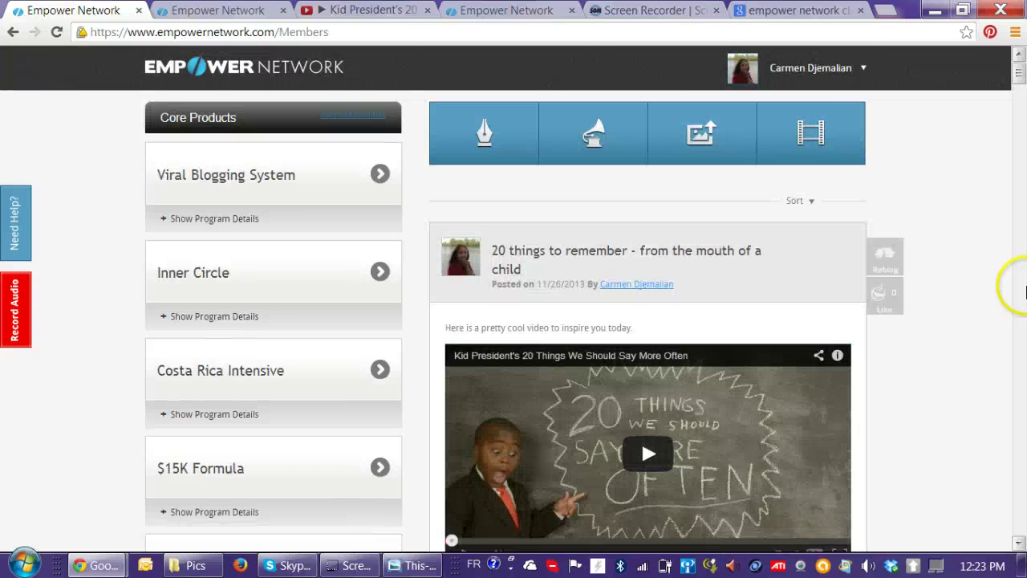
# Open the public blog from the account options and look through the new post down to its share counters
pyautogui.click(845, 71)
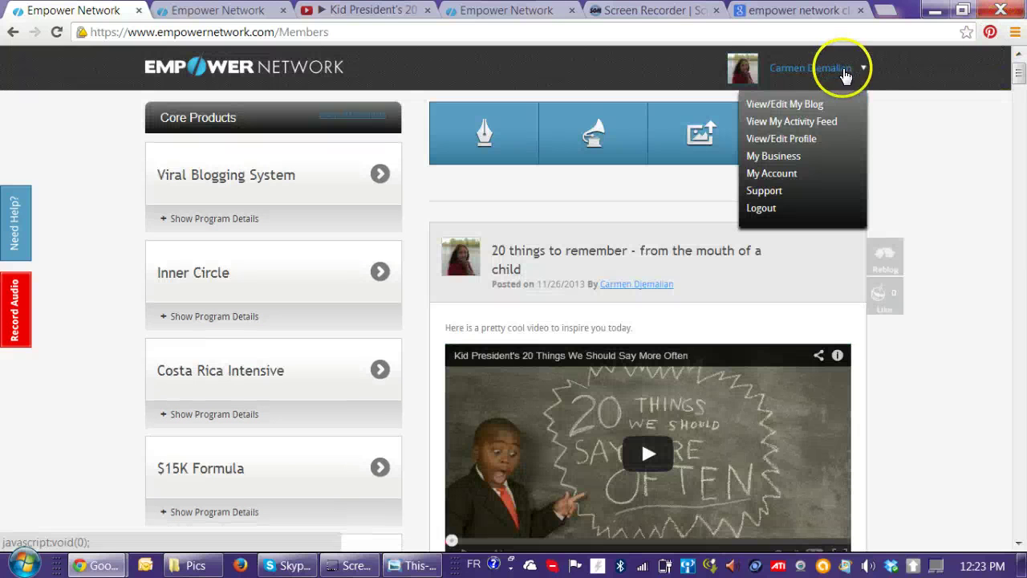
pyautogui.click(793, 110)
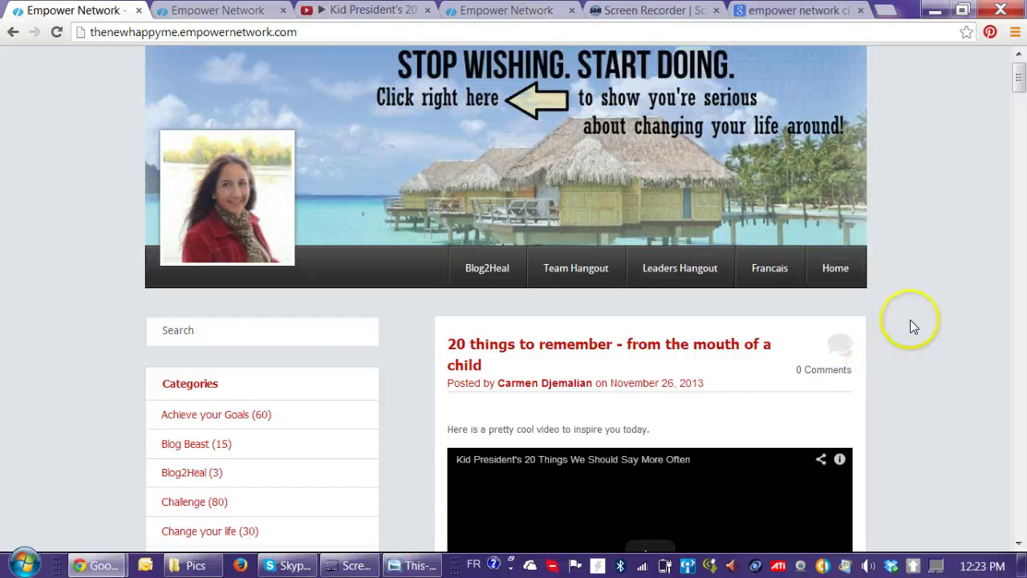
pyautogui.scroll(-2, 915, 309)
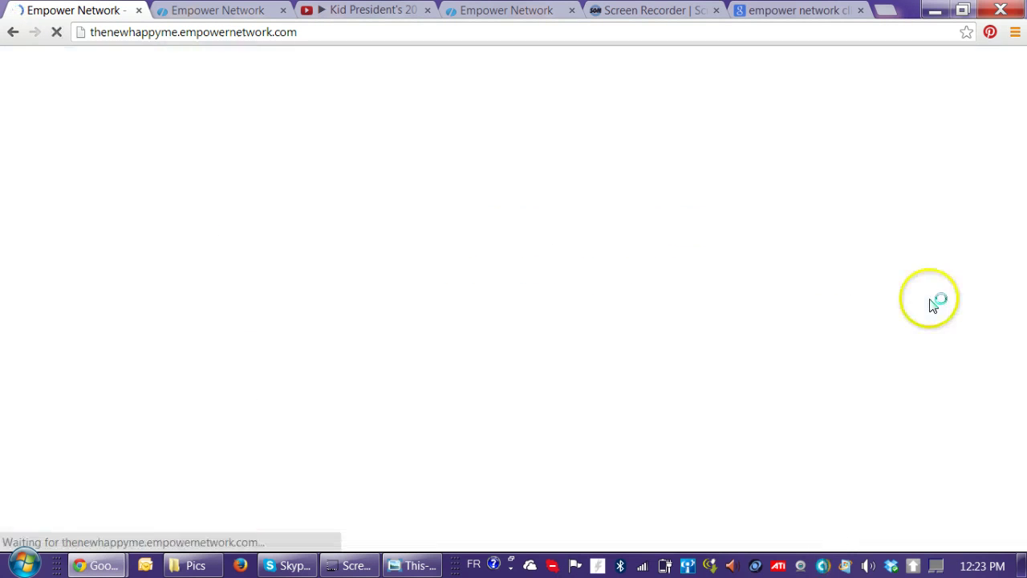
pyautogui.scroll(-3, 931, 305)
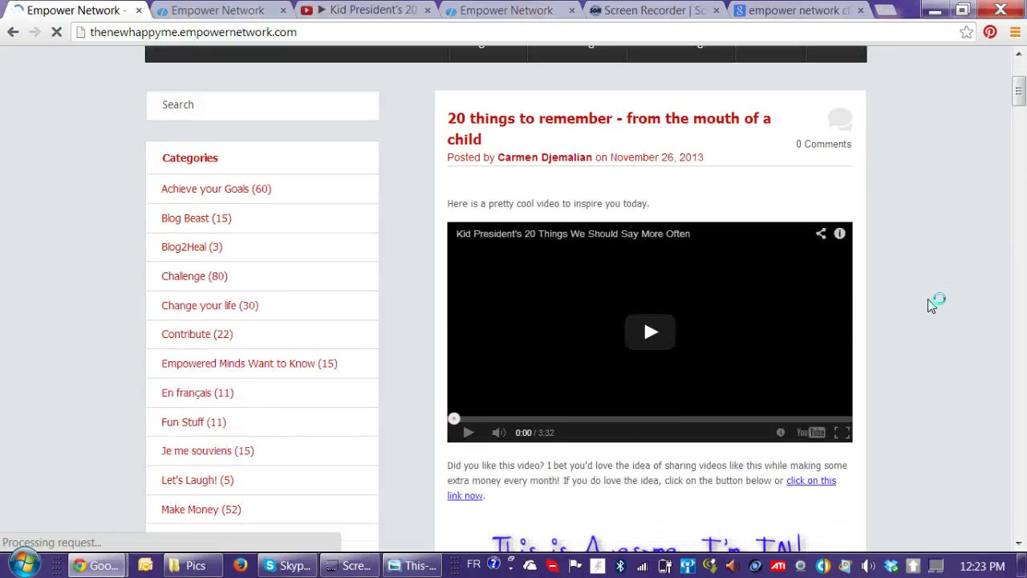
pyautogui.scroll(-2, 931, 305)
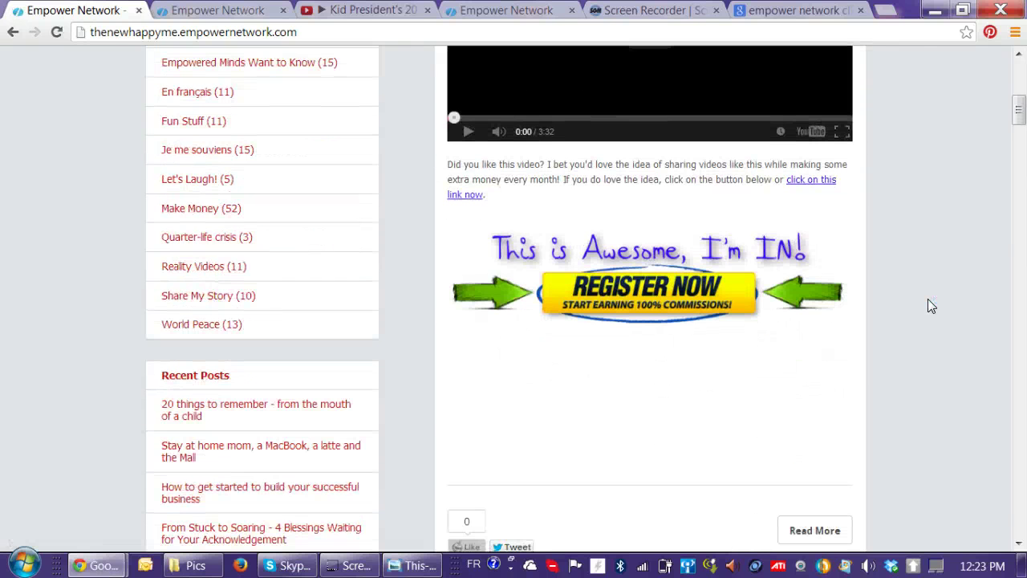
pyautogui.scroll(-1, 706, 241)
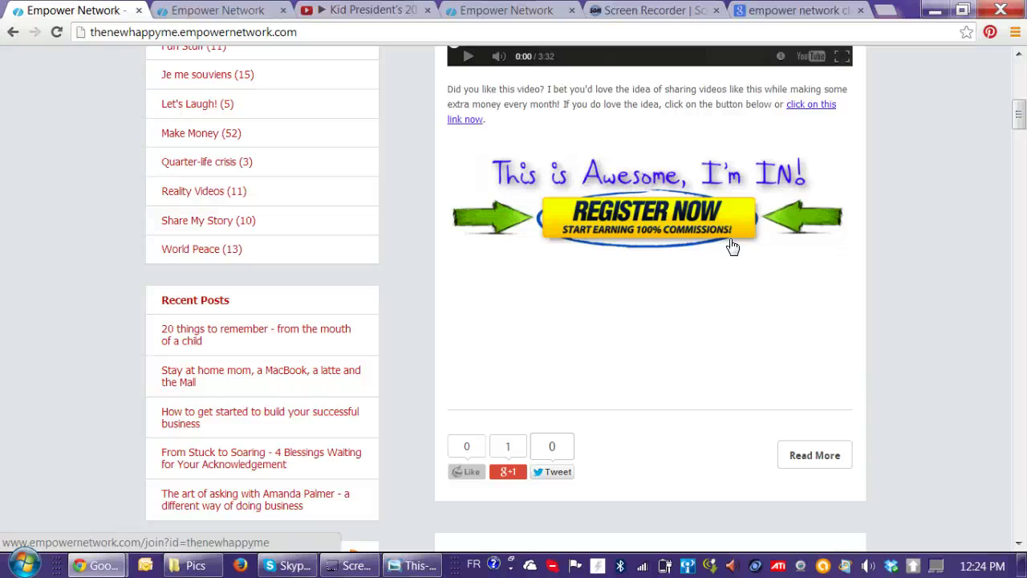
# Test the link on the post's Register Now button image and close the tab it opens
pyautogui.scroll(2, 738, 273)
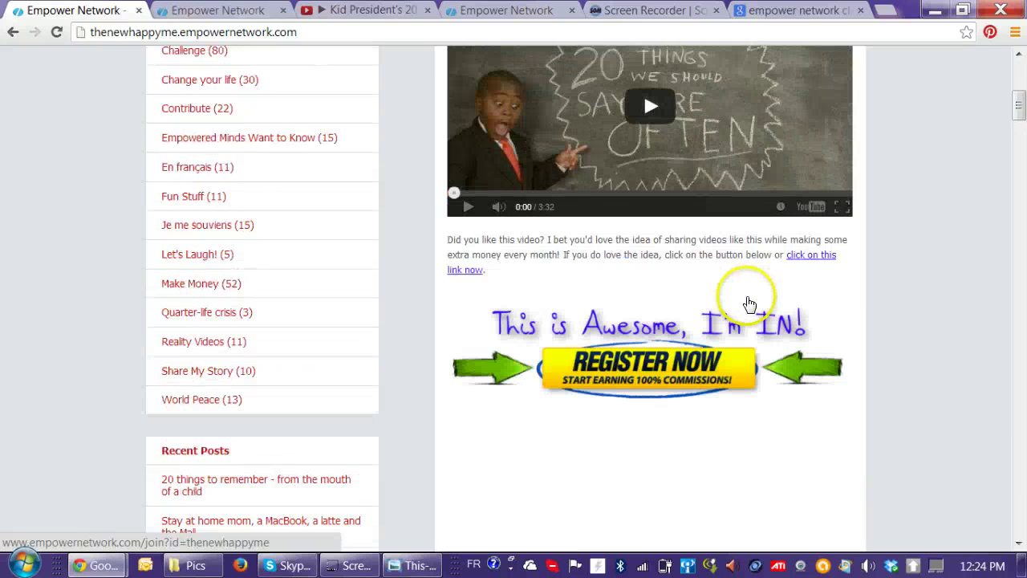
pyautogui.click(642, 336)
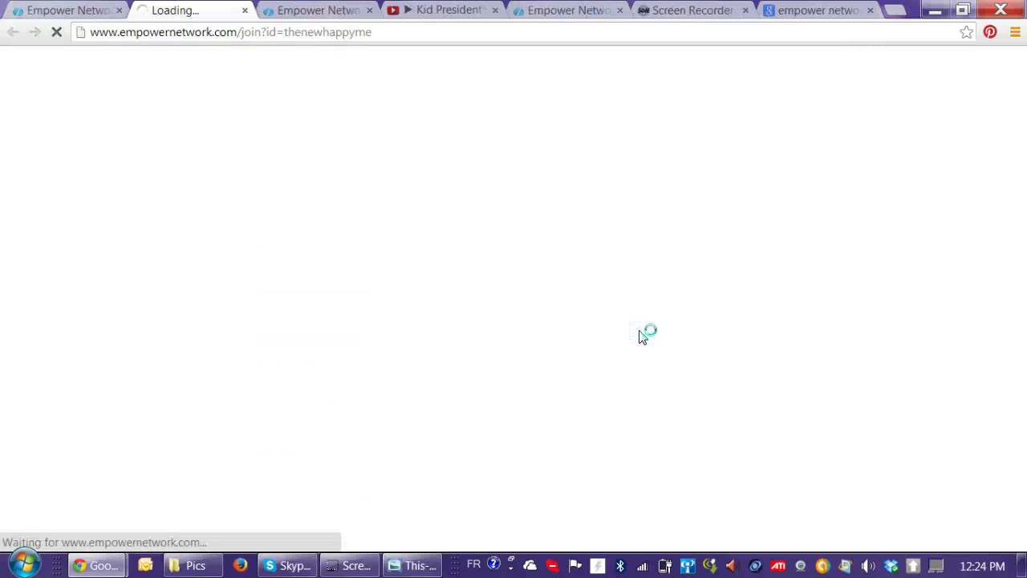
pyautogui.click(245, 10)
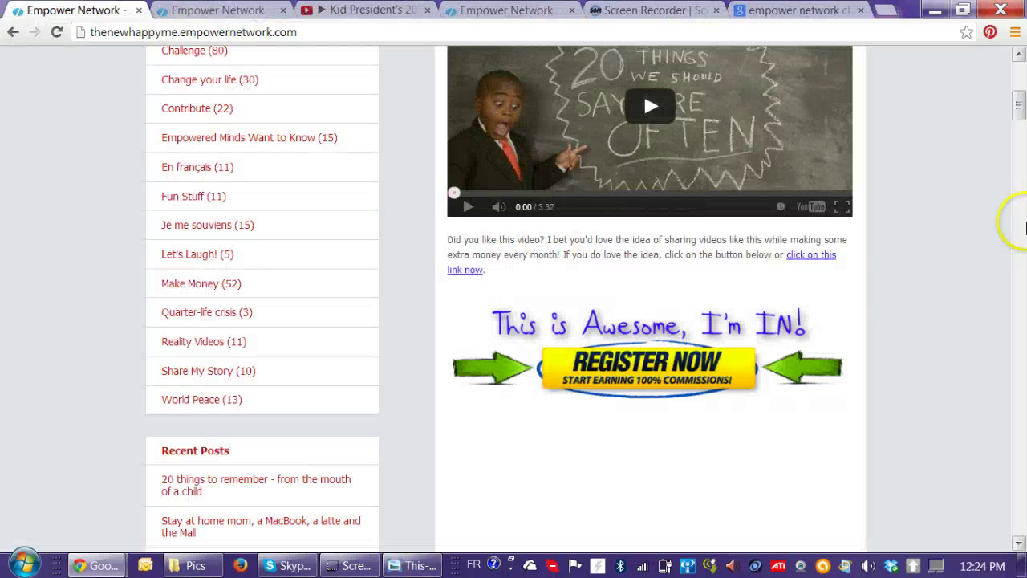
# Review the top of the blog post, and revisit the join page and the My Business page in their browser tabs
pyautogui.scroll(6, 899, 252)
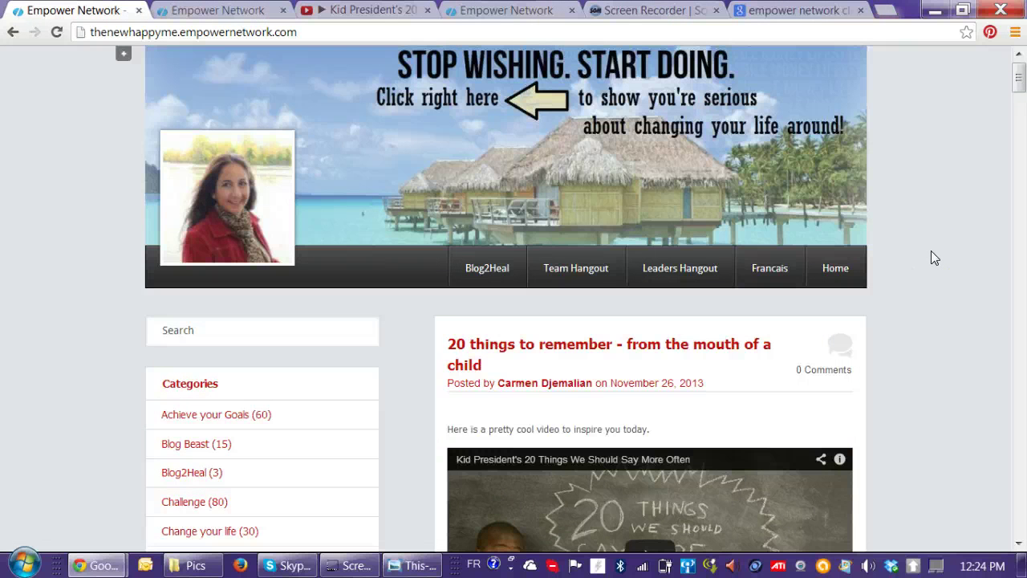
pyautogui.scroll(-3, 931, 273)
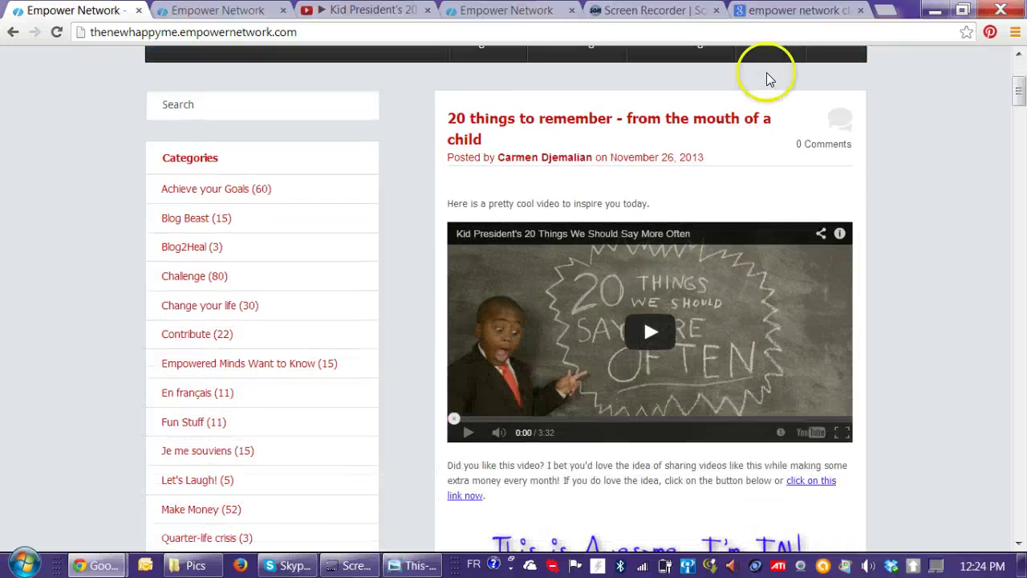
pyautogui.click(532, 11)
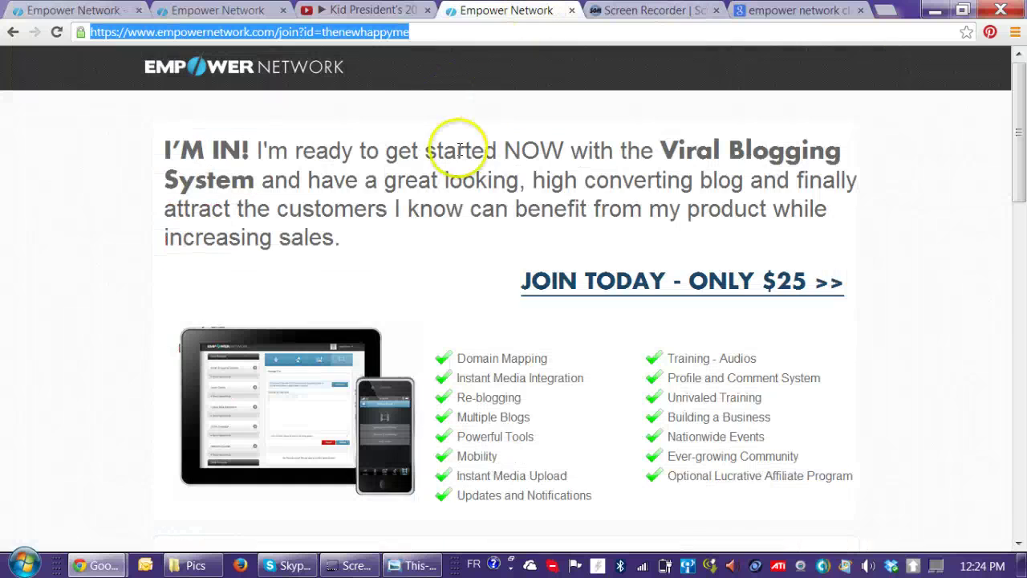
pyautogui.click(201, 11)
pyautogui.click(53, 11)
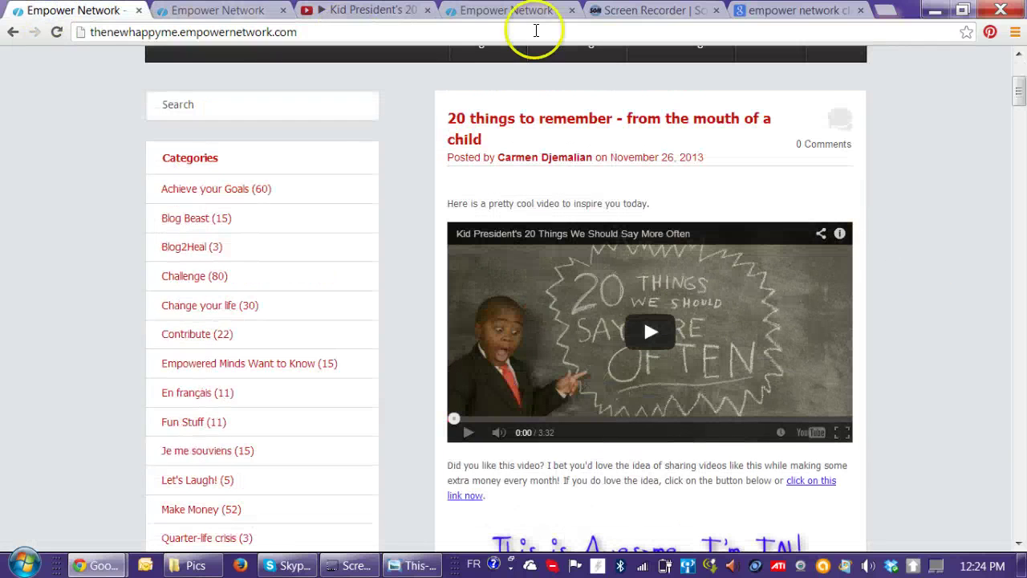
pyautogui.click(218, 10)
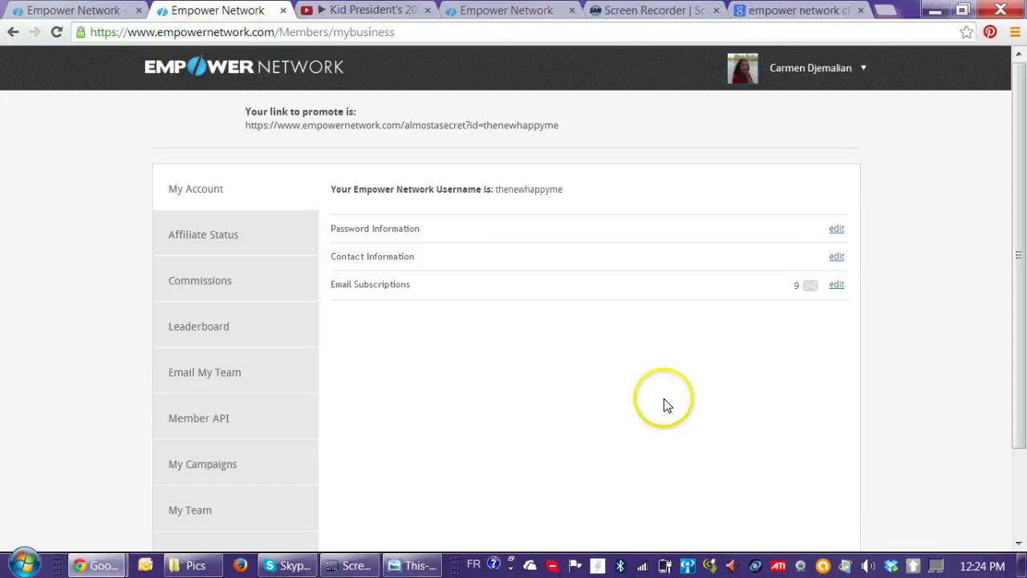
# Open the Lead Capture section of the business page to view the list of lead capture pages
pyautogui.scroll(-3, 664, 398)
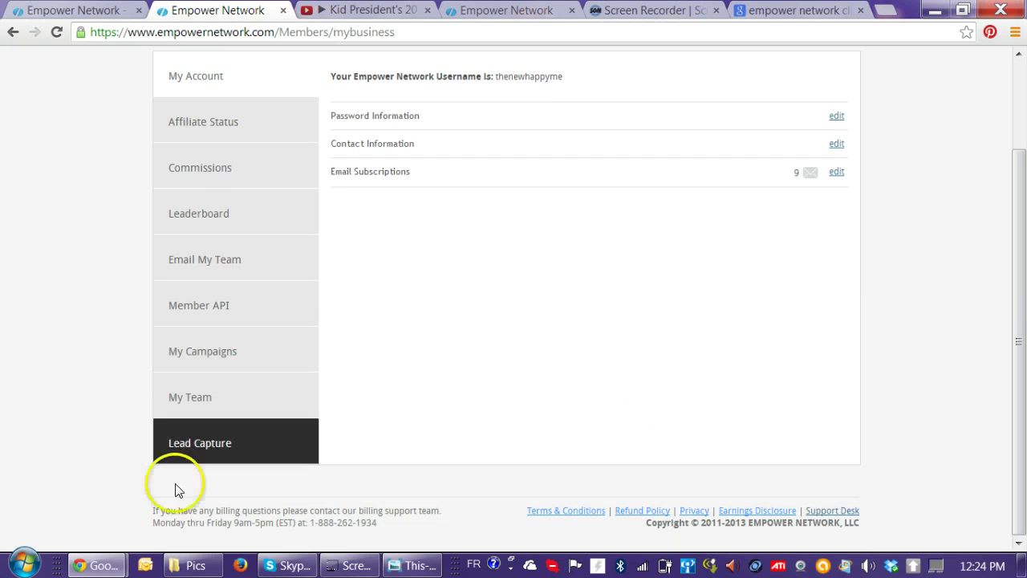
pyautogui.click(205, 446)
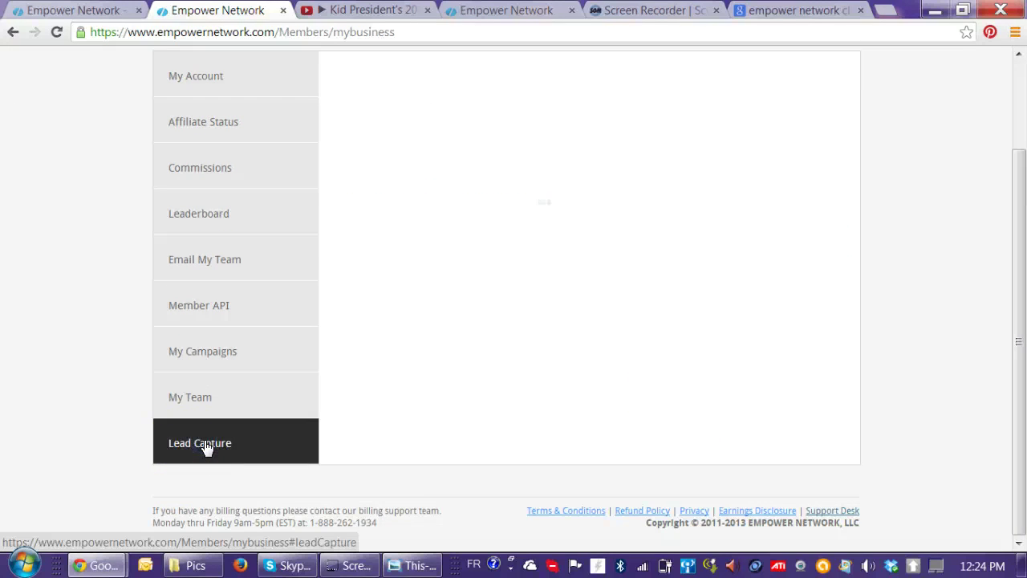
pyautogui.scroll(3, 838, 387)
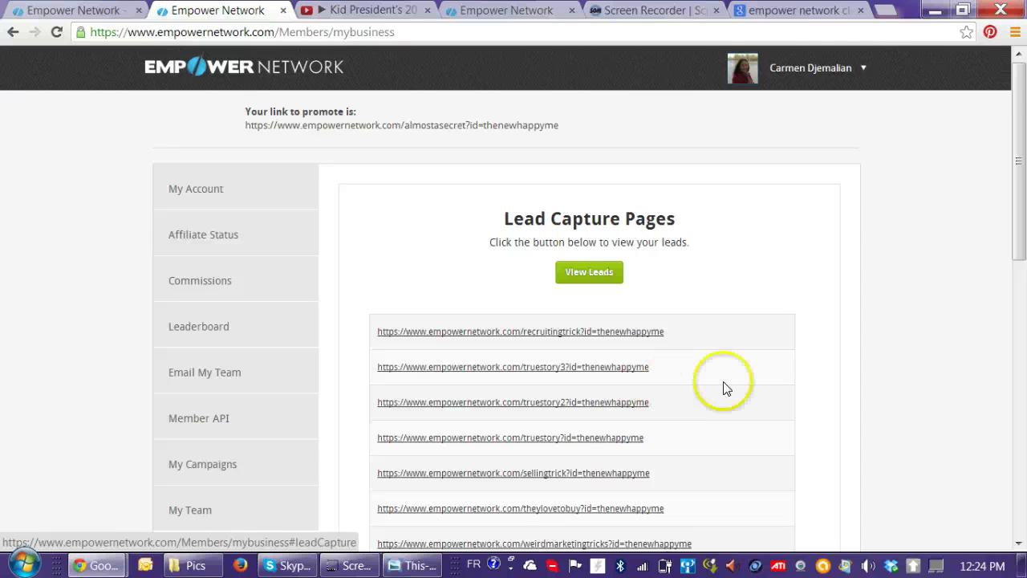
# Reopen My Account from the account options, return to Lead Capture, and examine its page links and the link to promote
pyautogui.click(860, 67)
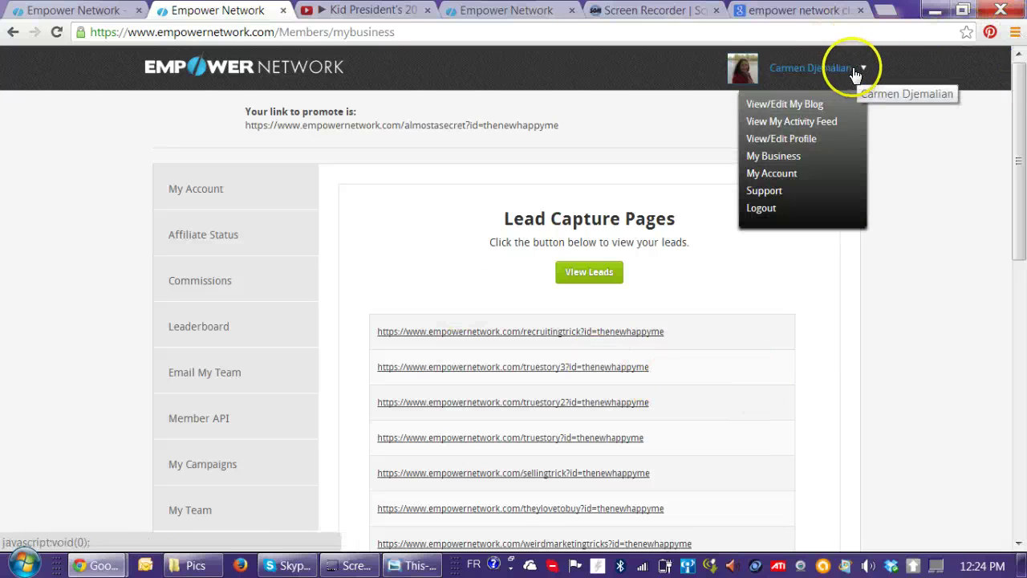
pyautogui.click(782, 172)
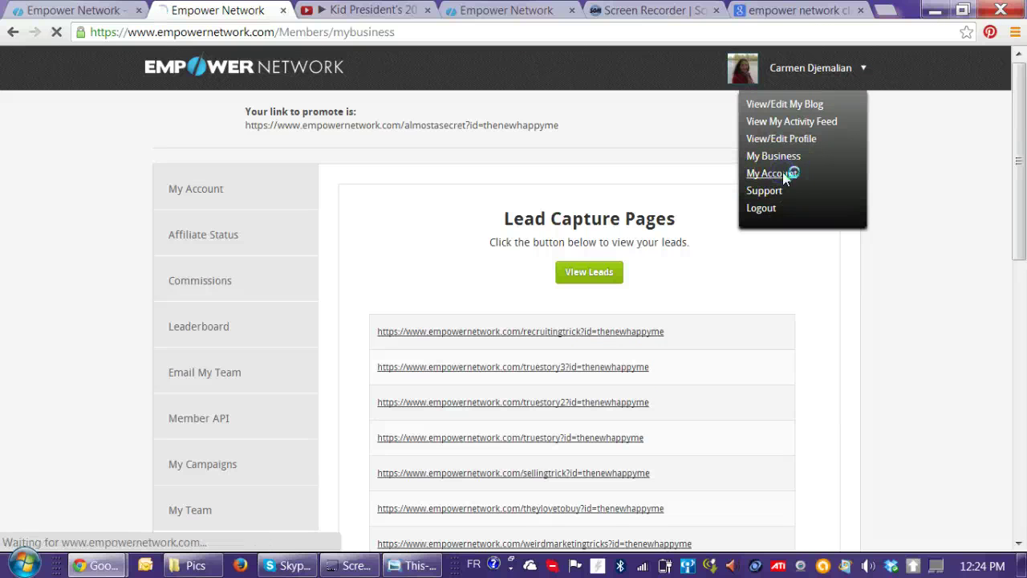
pyautogui.scroll(-3, 273, 377)
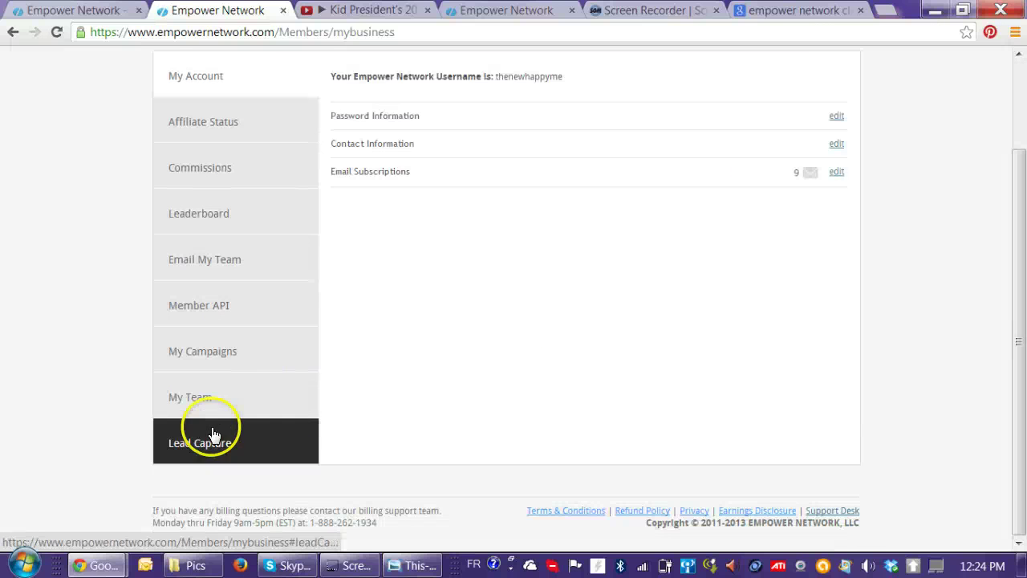
pyautogui.click(207, 454)
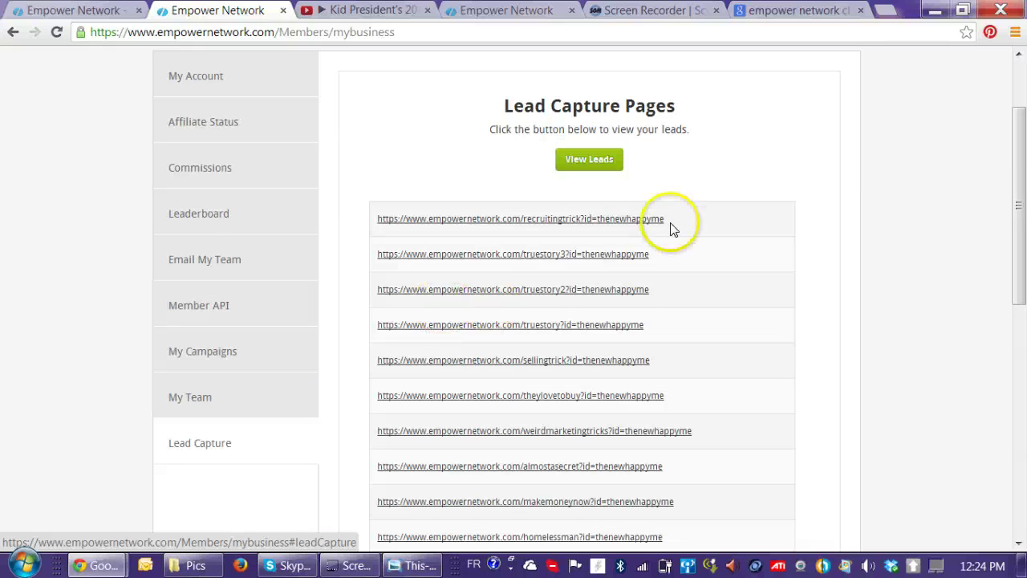
pyautogui.scroll(-2, 688, 466)
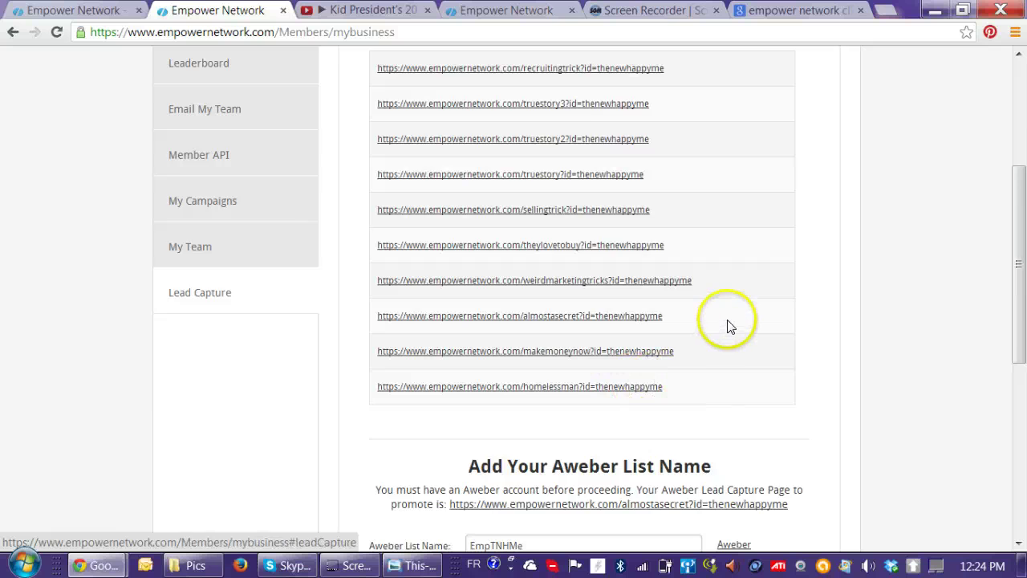
pyautogui.scroll(2, 727, 326)
pyautogui.scroll(2, 654, 237)
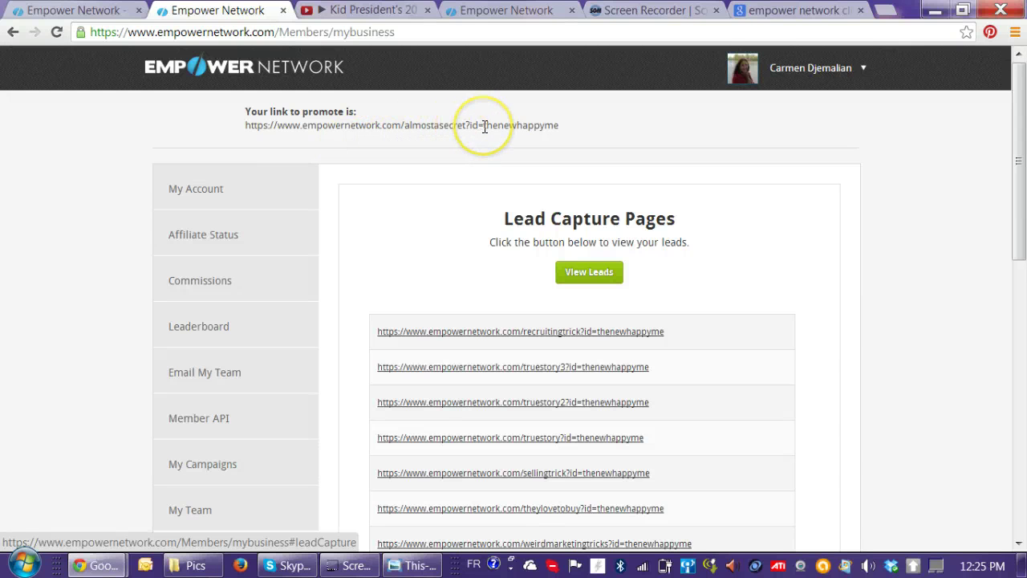
# Return to the public blog and review the new post's video, closing text and Register Now button image
pyautogui.click(81, 11)
pyautogui.scroll(-4, 913, 278)
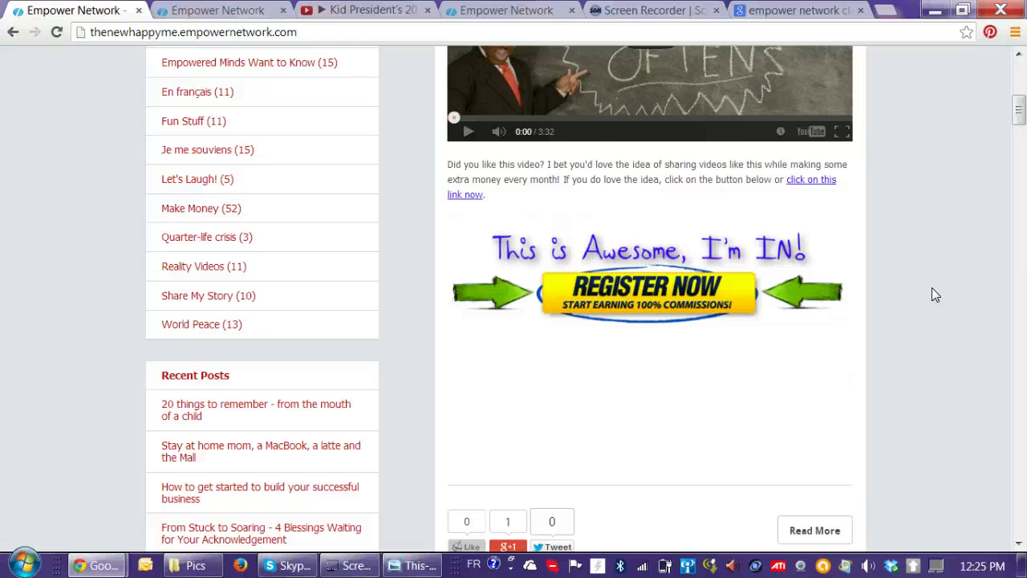
pyautogui.scroll(7, 932, 287)
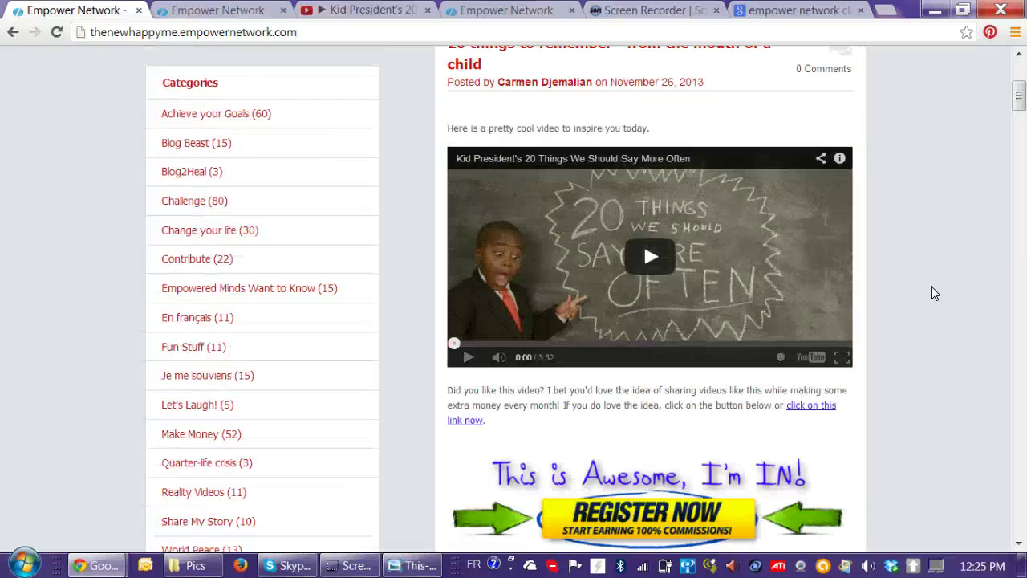